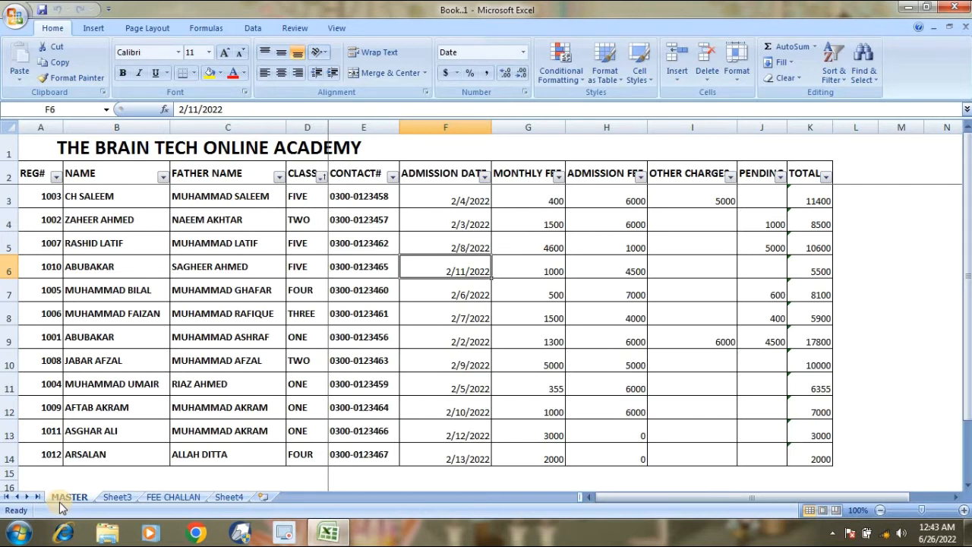
Sort the MASTER fee records by CLASS from A to Z using the CLASS filter dropdown.
key("Left")
key("Left")
key("Left")
key("Left")
key("Left")
key("Right")
key("Right")
key("Right")
key("Right")
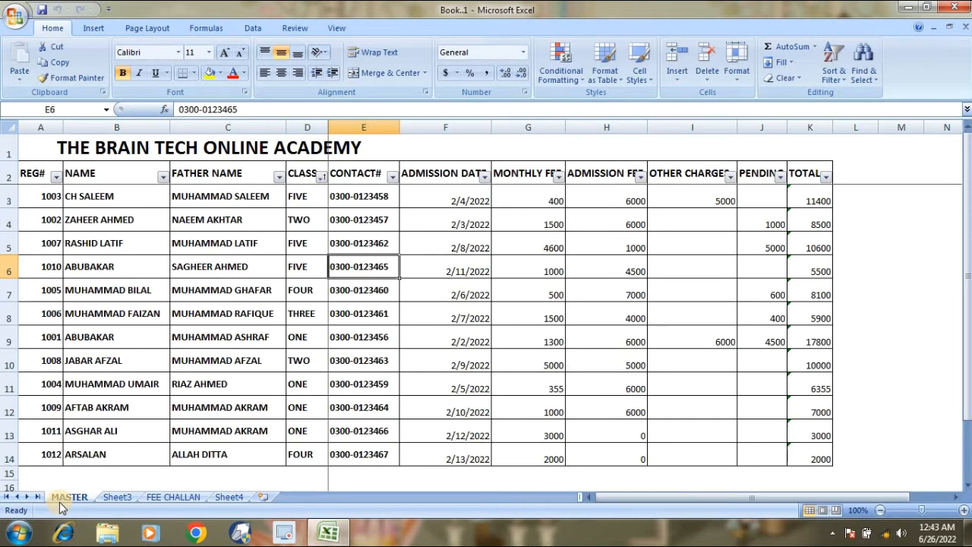
key("Right")
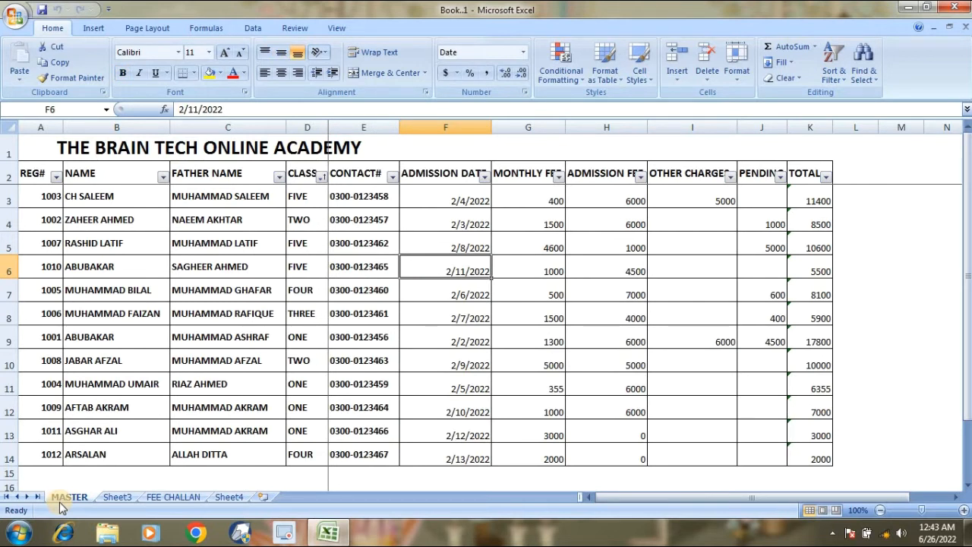
key("Up")
key("Up")
key("Up")
key("Up")
key("Up")
key("Down")
key("Down")
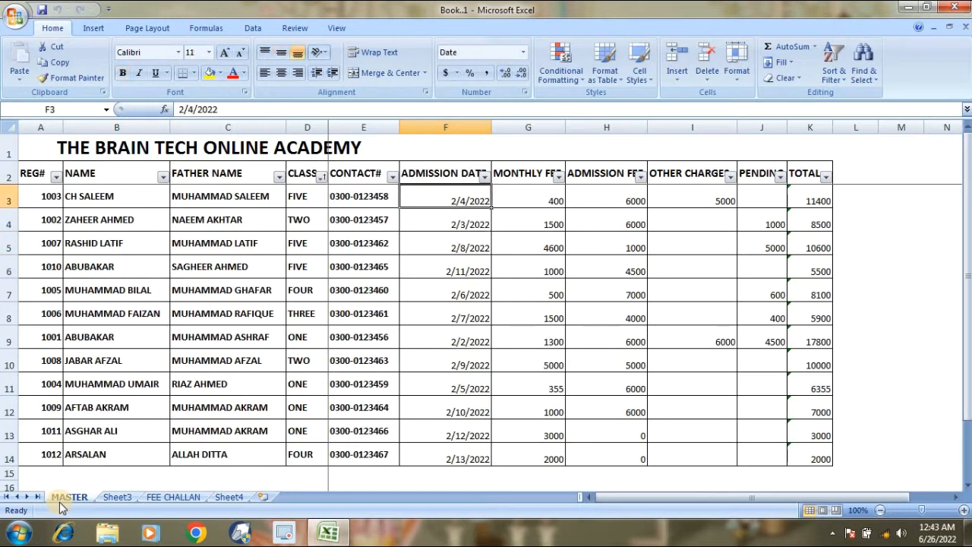
key("Left")
key("Left")
key("Left")
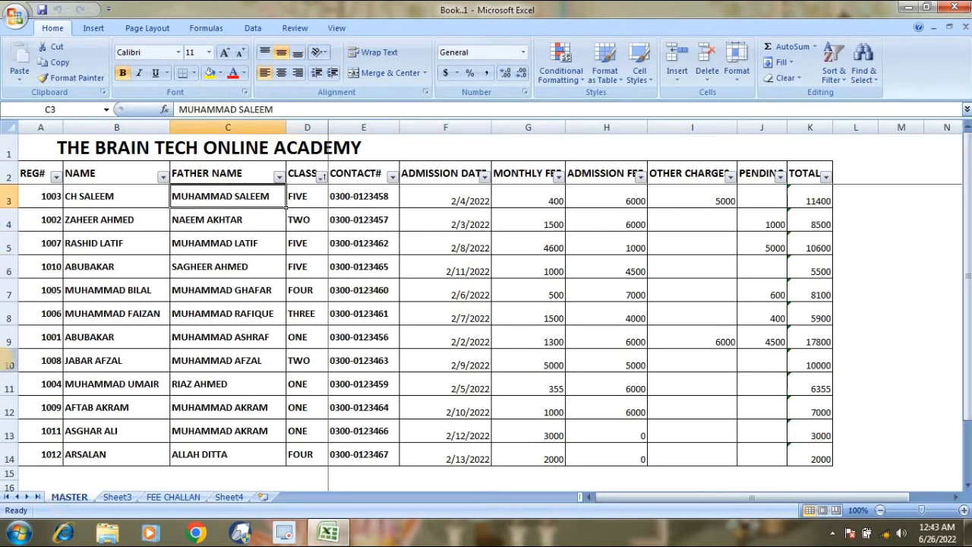
left_click(322, 177)
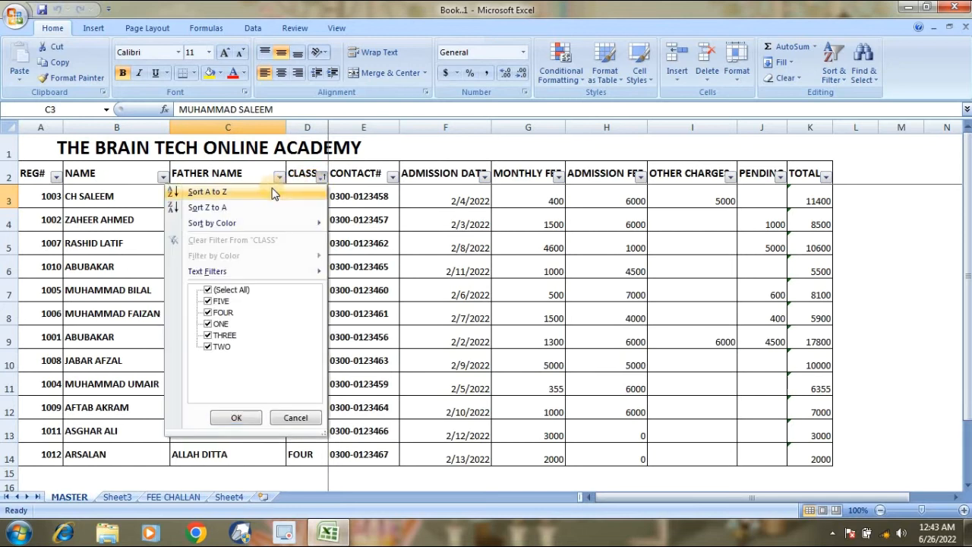
left_click(225, 194)
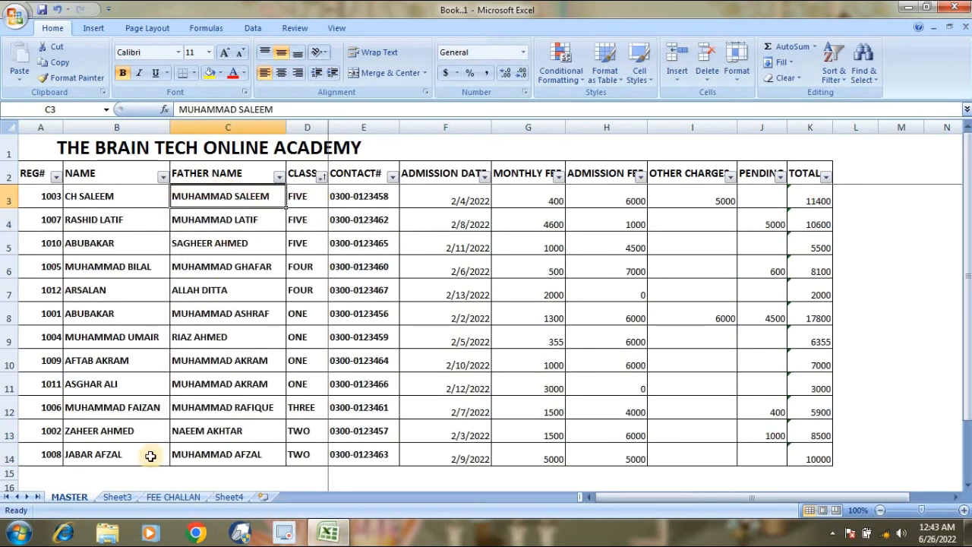
Rename the empty Sheet3 tab to 'challan'.
left_click(107, 497)
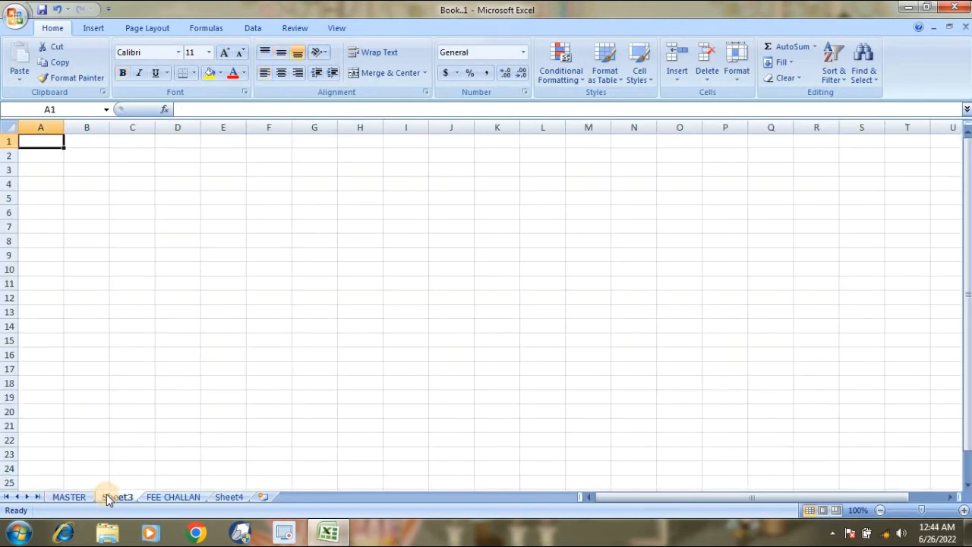
double_click(107, 497)
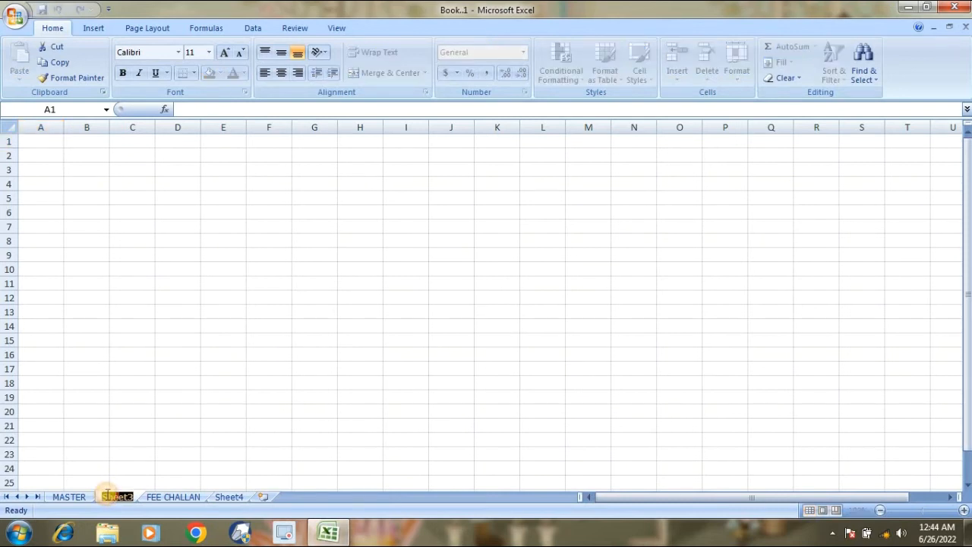
type("da")
type("allan")
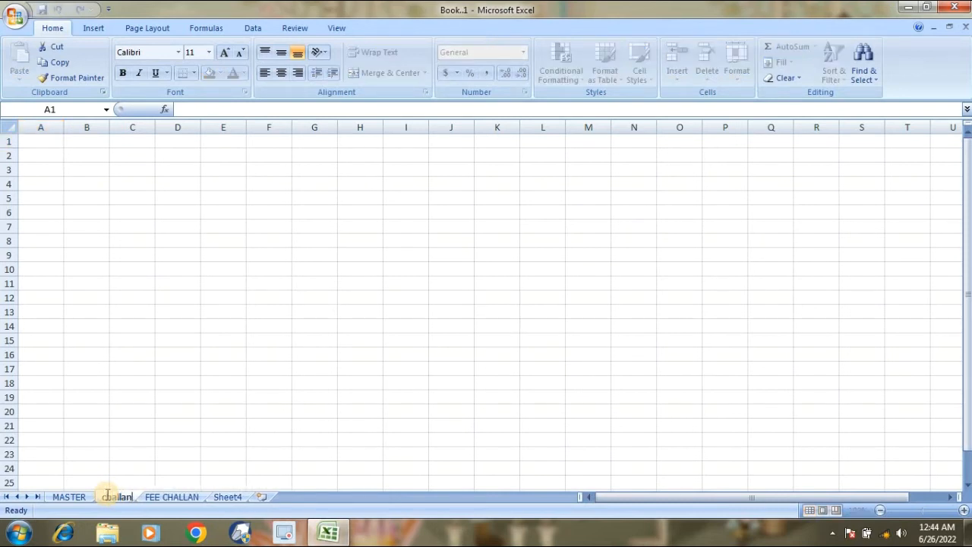
key("Return")
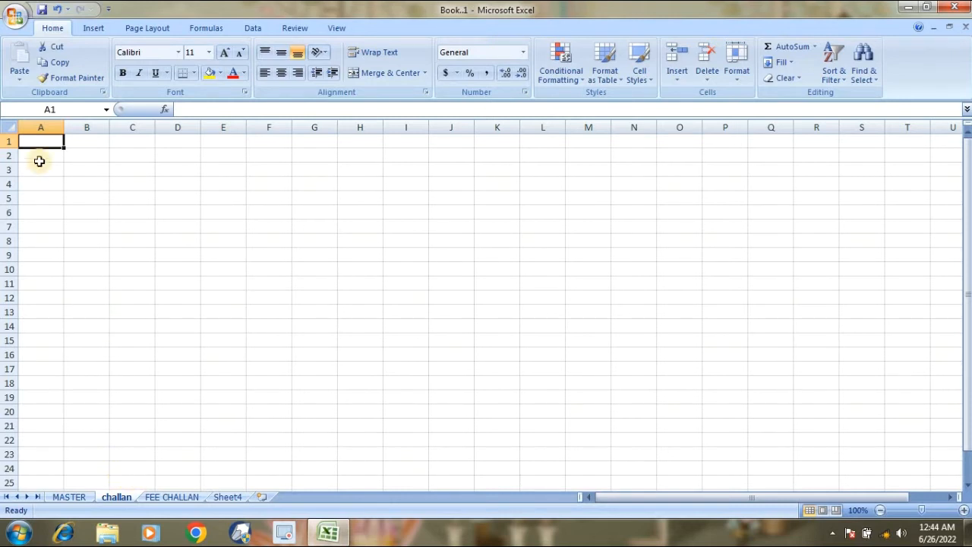
Merge and centre B1:D1 and enter the title 'Brain teach online'.
left_click(99, 142)
left_click_drag(99, 142, 169, 141)
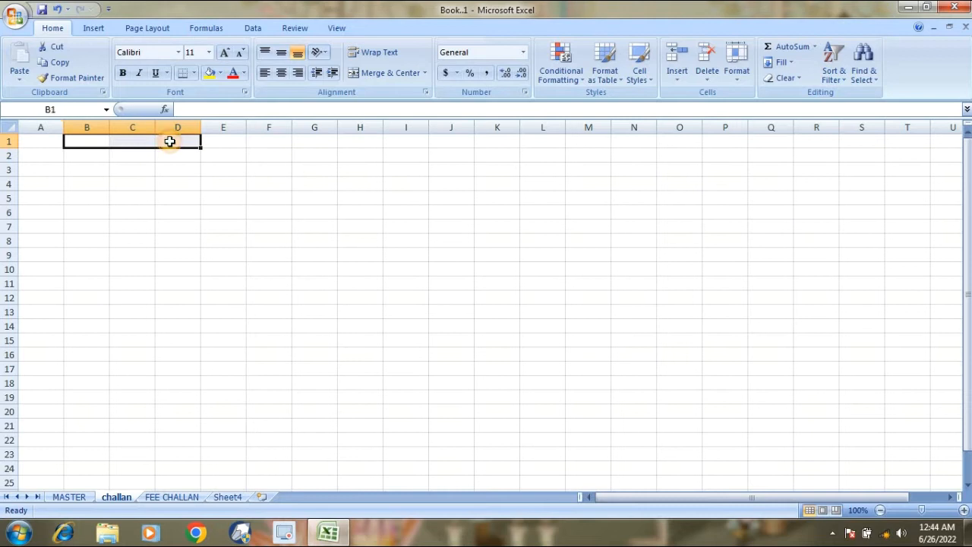
left_click(369, 69)
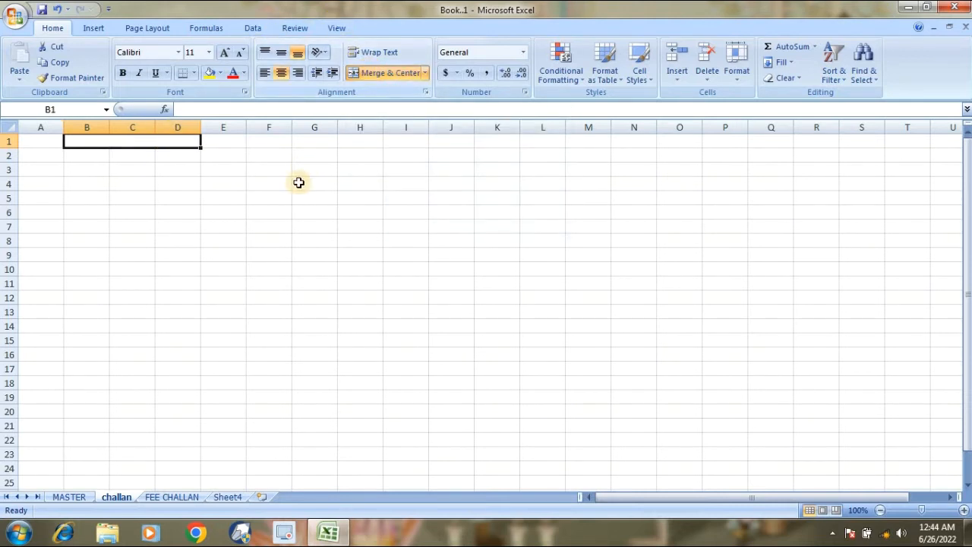
type("Bra")
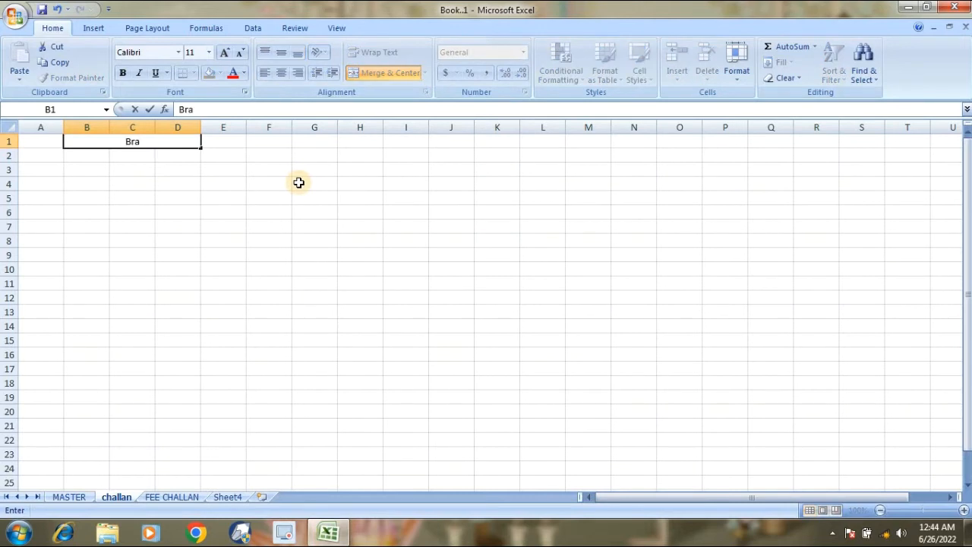
key("BackSpace")
type("ain teach o")
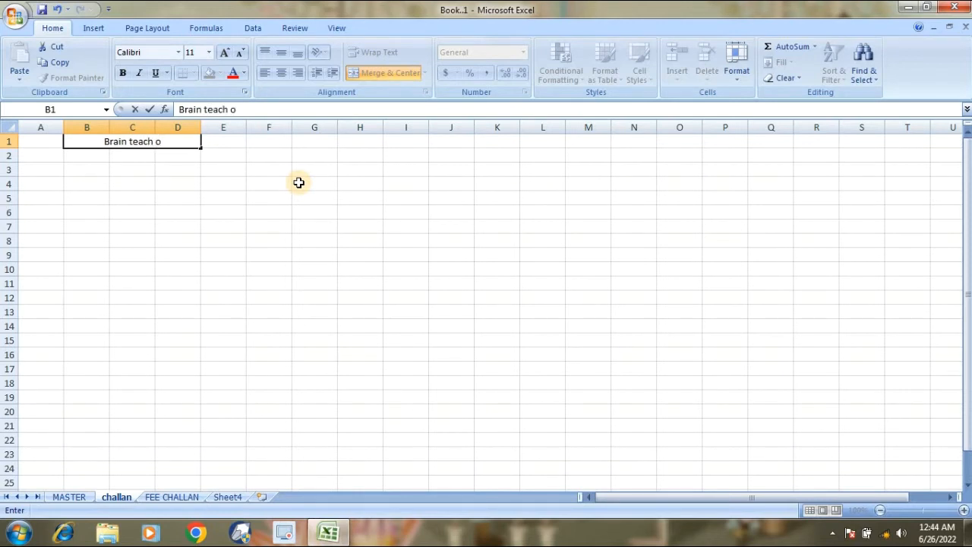
type("nline")
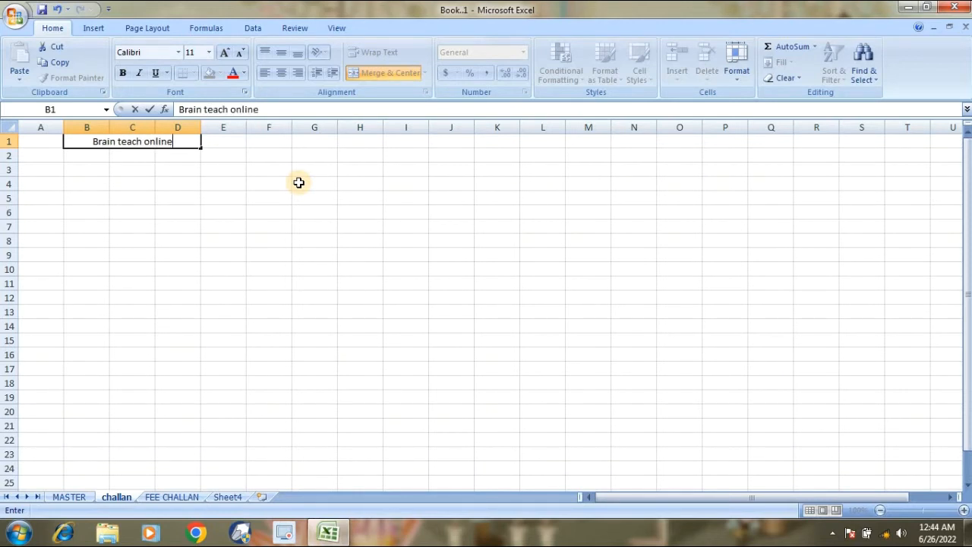
left_click(148, 228)
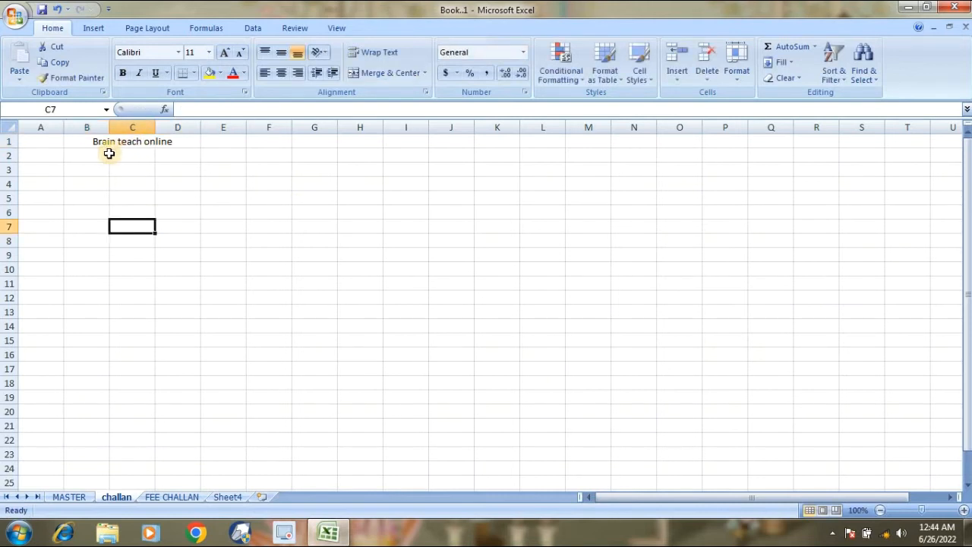
Merge and centre B2:D2 and B3:D3, entering 'lahore' and 'Fee invoice'.
left_click_drag(104, 155, 160, 152)
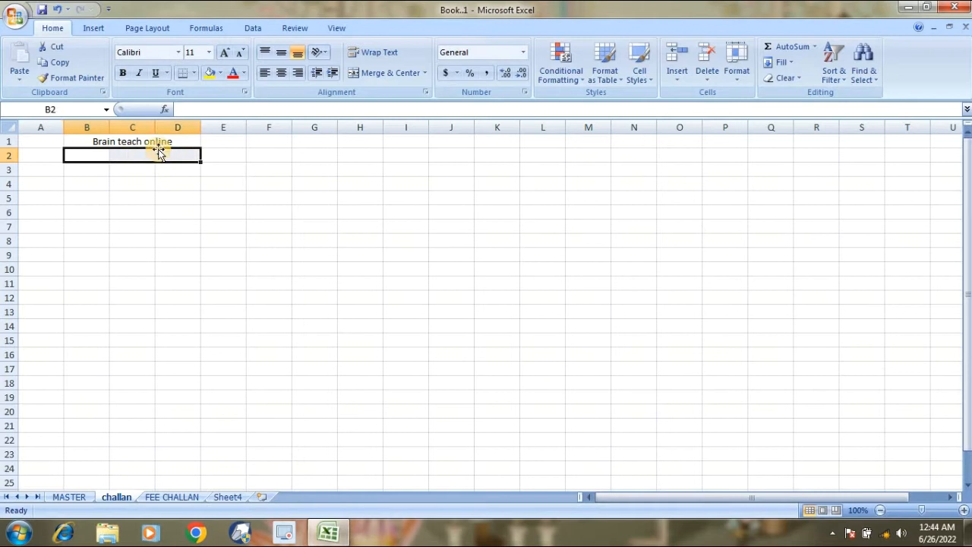
left_click(366, 76)
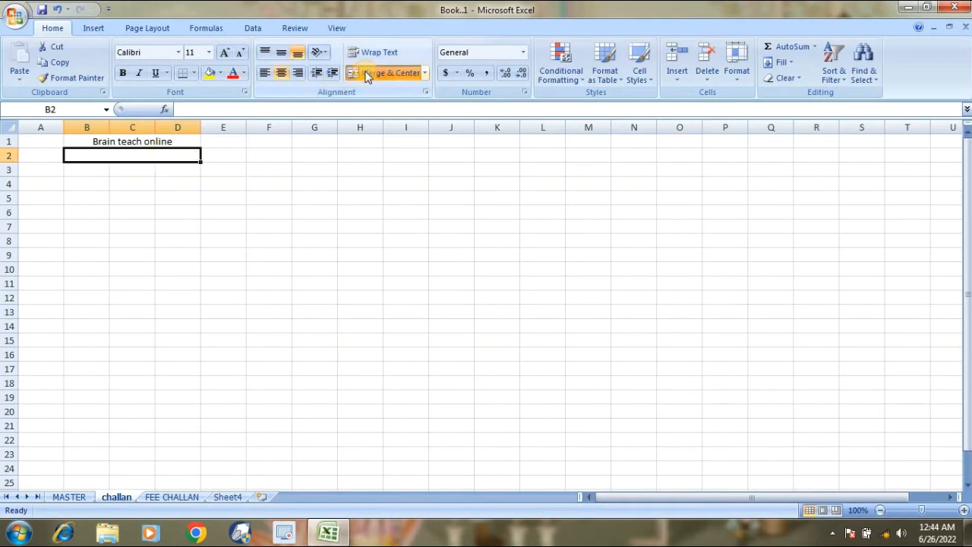
type("lahore")
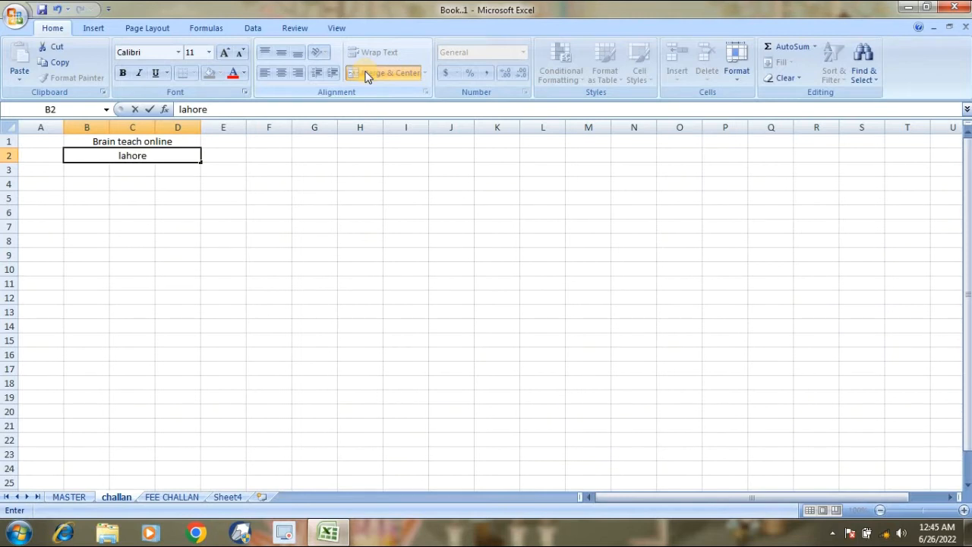
key("Return")
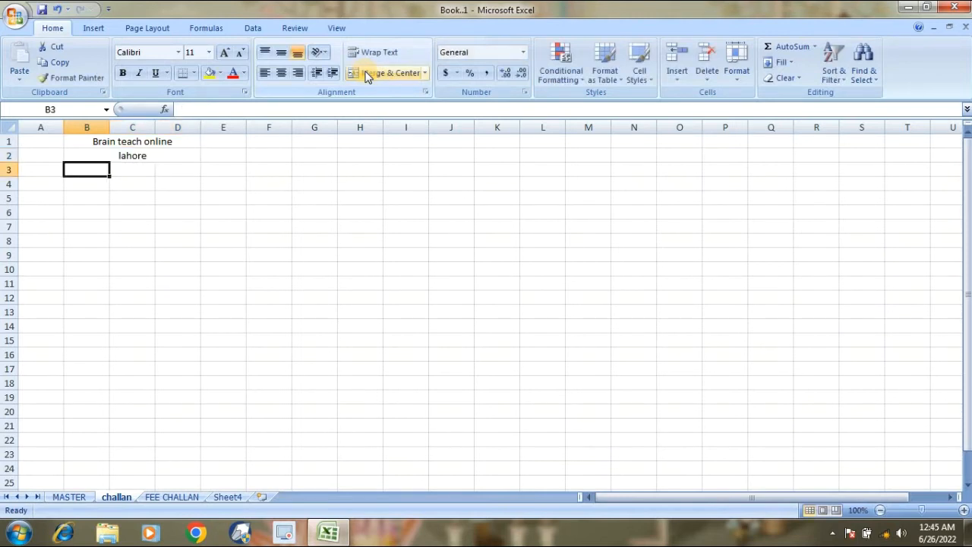
key("shift+Right")
key("shift+Right")
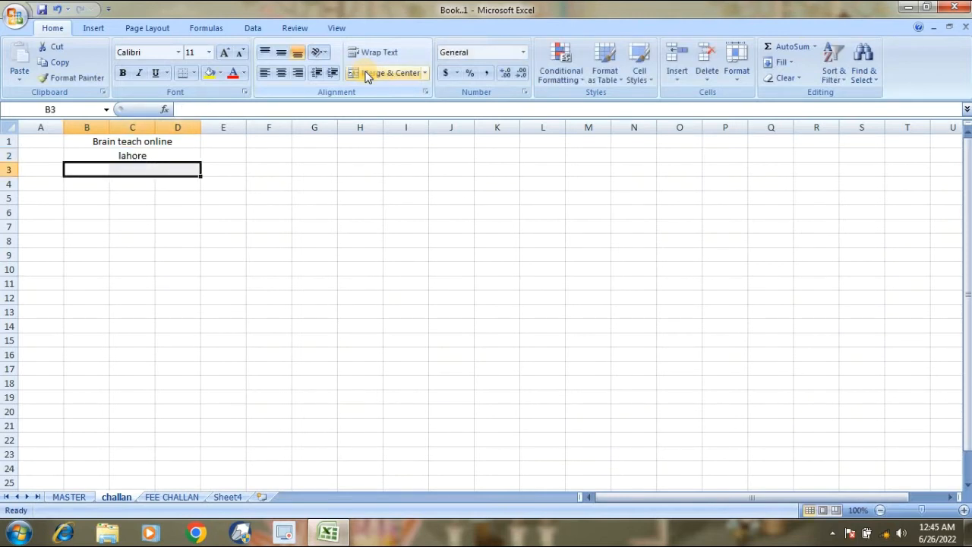
left_click(401, 74)
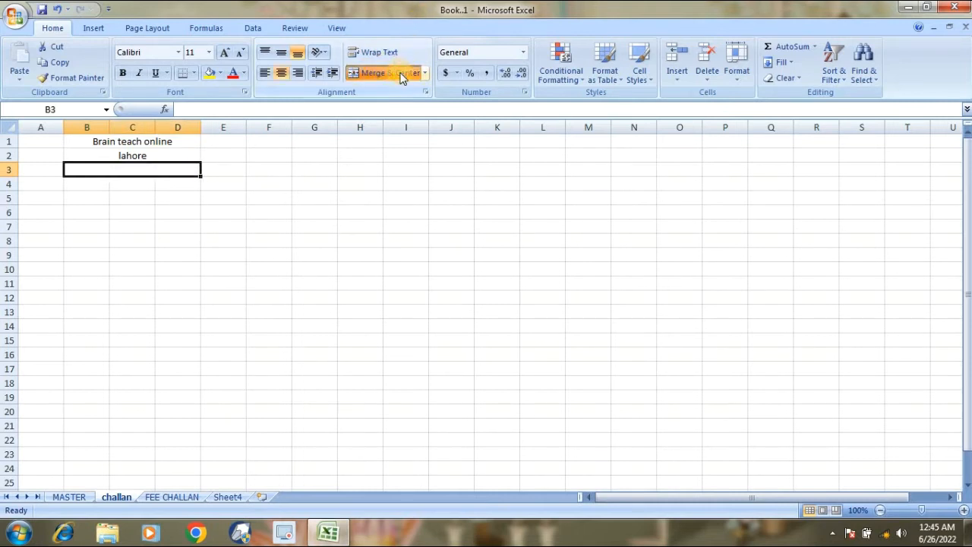
type("Fee")
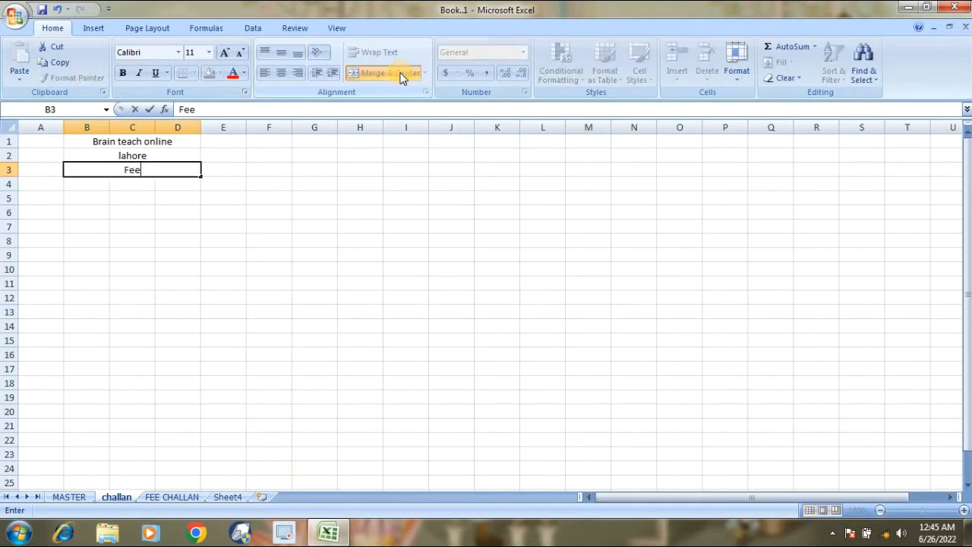
type(" invoice")
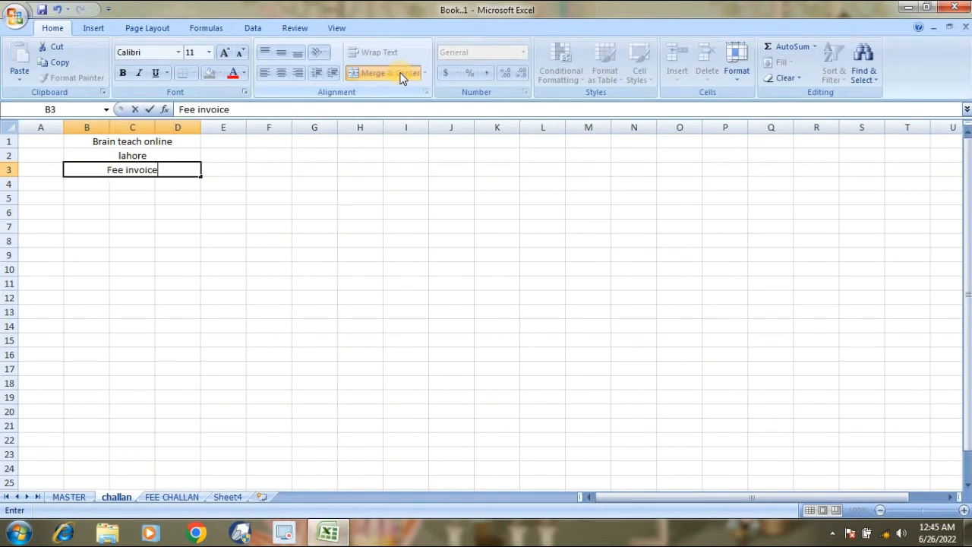
key("Return")
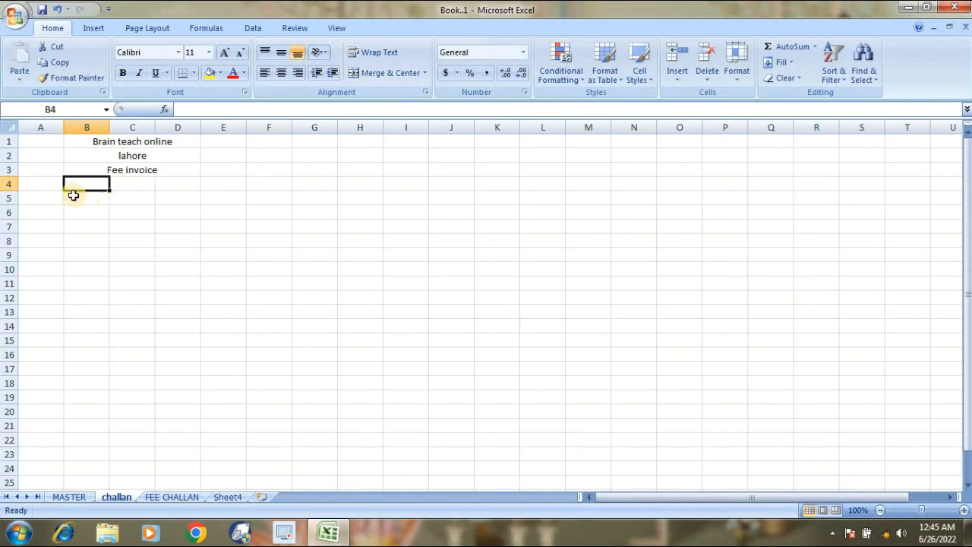
Merge A4:E4, A5:E5 and A6:E6 each into a single cell.
left_click_drag(51, 188, 210, 189)
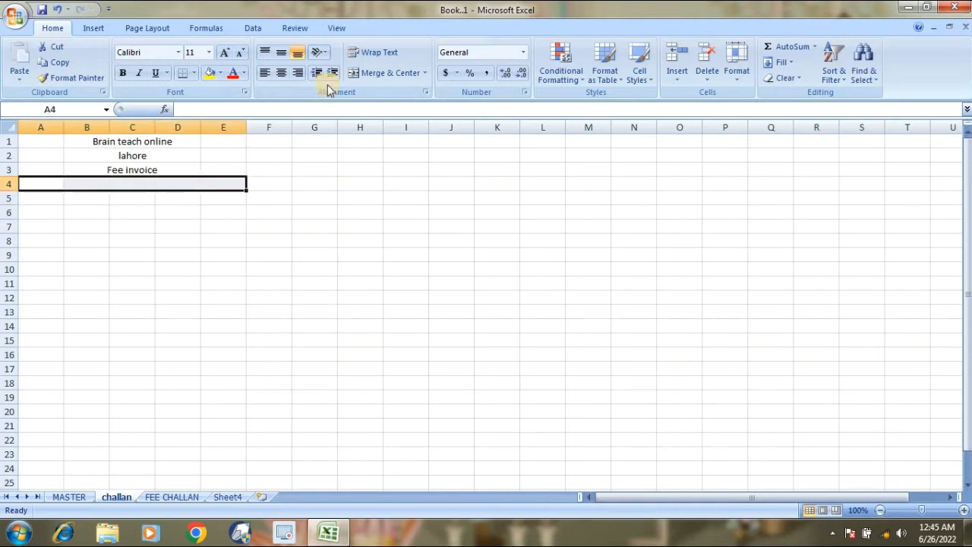
left_click(357, 73)
left_click_drag(35, 202, 56, 197)
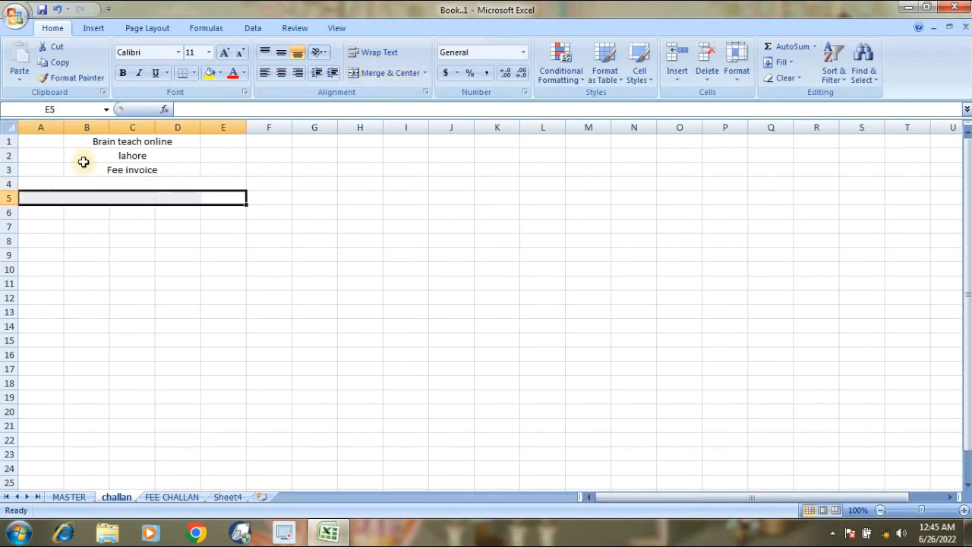
left_click(370, 74)
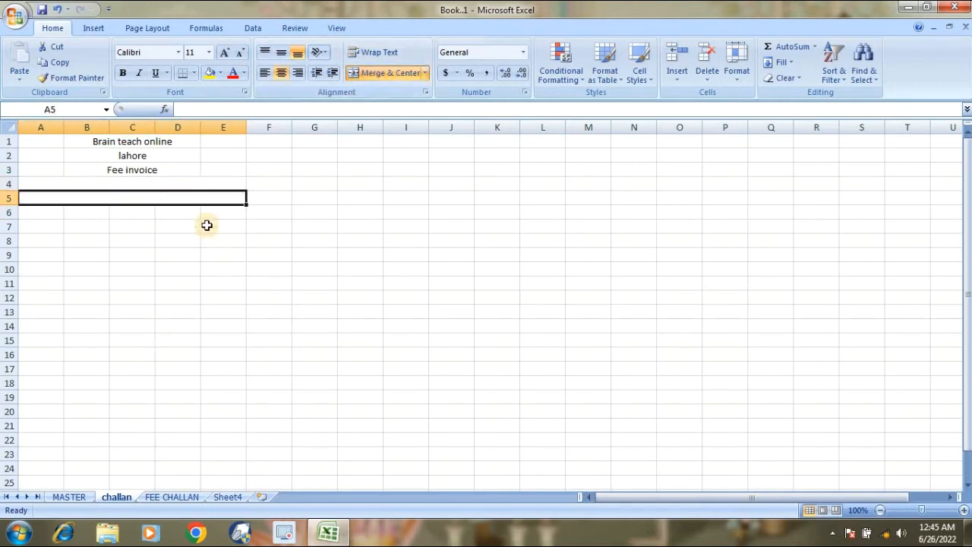
left_click_drag(213, 208, 66, 213)
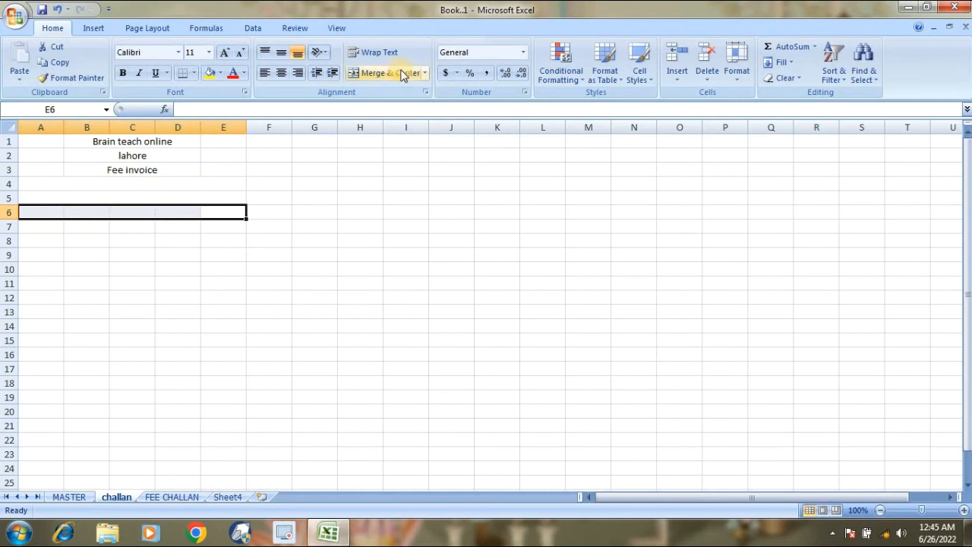
left_click(396, 73)
left_click(87, 240)
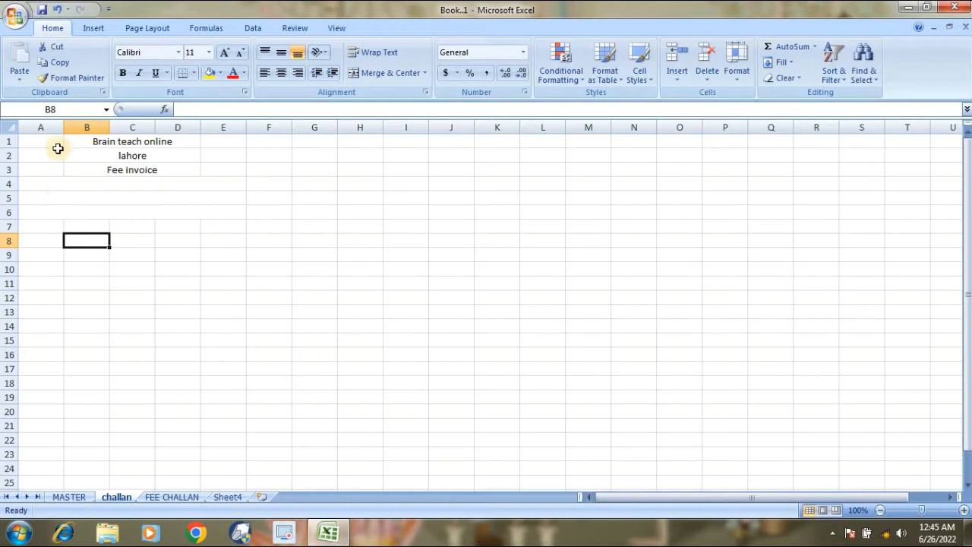
Merge A1:A3 into one cell and type 'Logo' in it.
left_click_drag(44, 141, 45, 163)
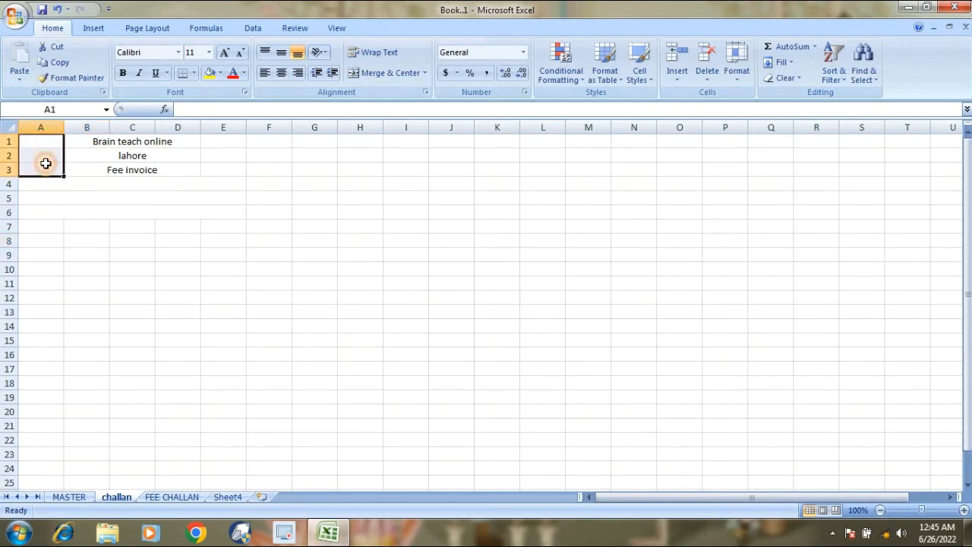
left_click(370, 72)
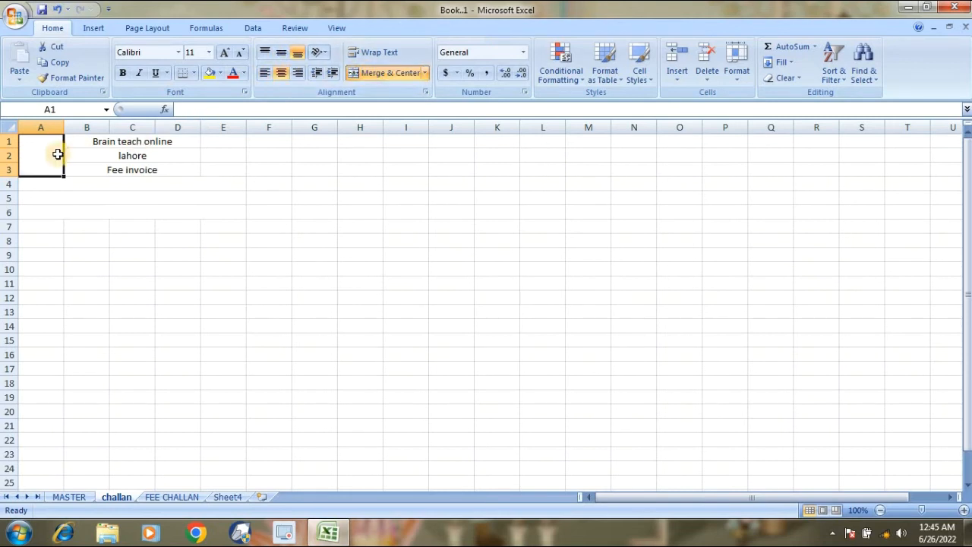
double_click(58, 154)
type("Logo")
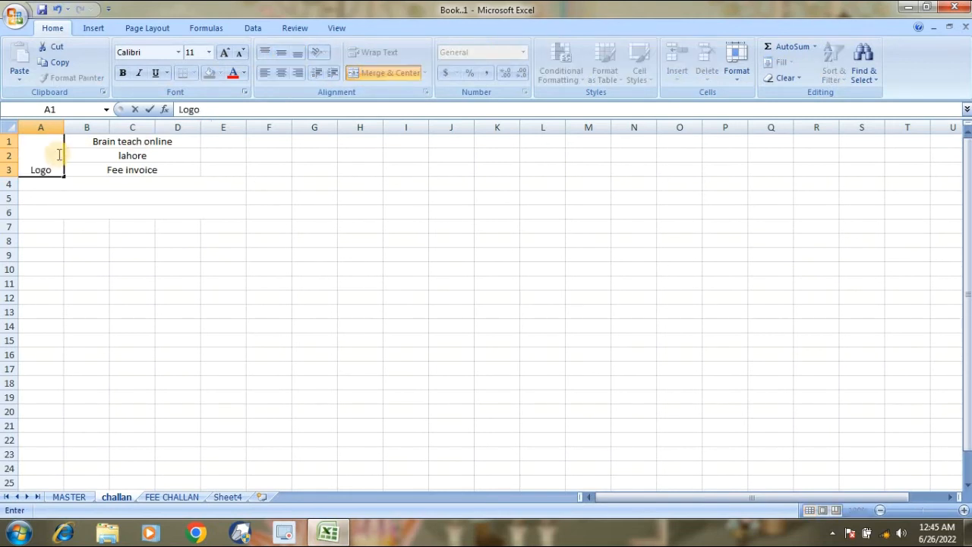
key("Return")
Make the Logo text bold, vertically centred and size 18.
left_click(57, 153)
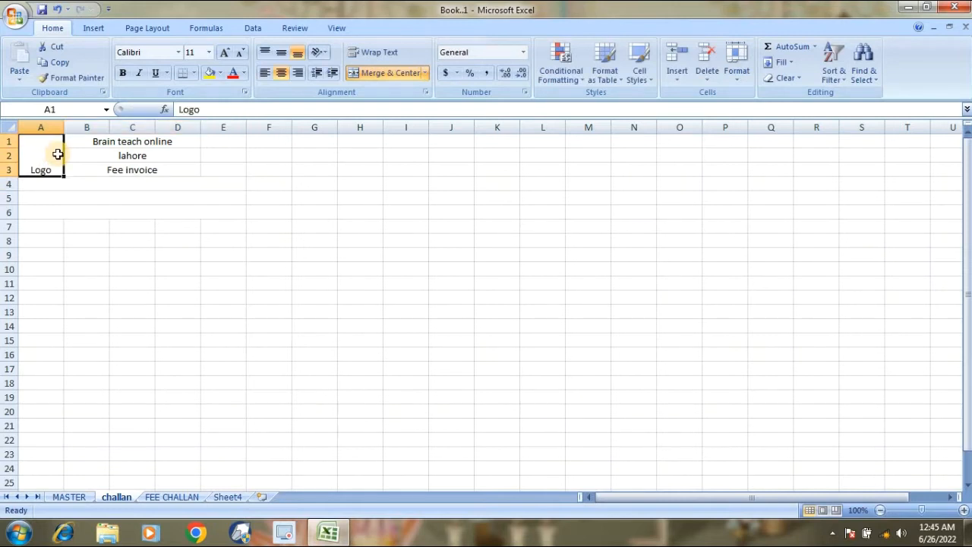
left_click(281, 63)
key("ctrl+b")
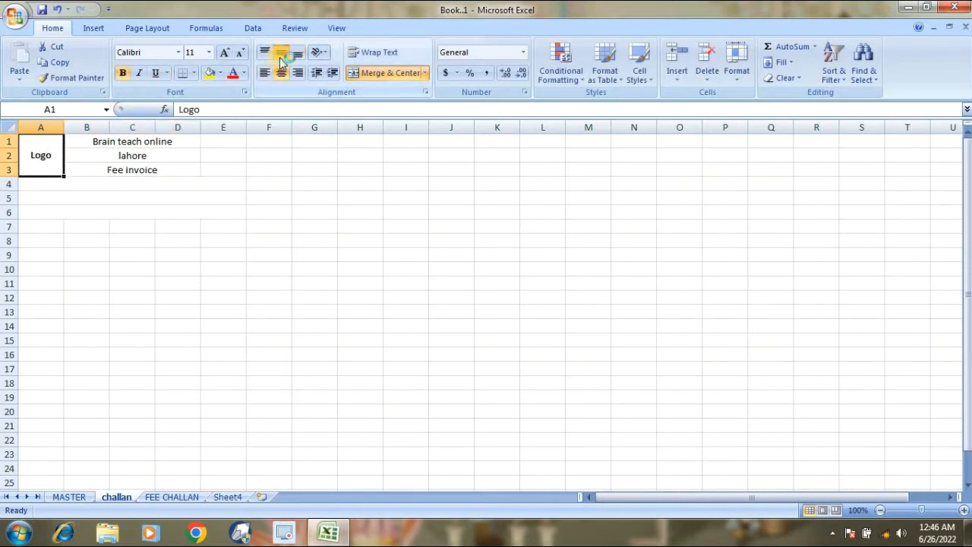
left_click(226, 56)
left_click(226, 56)
left_click(225, 56)
left_click(226, 56)
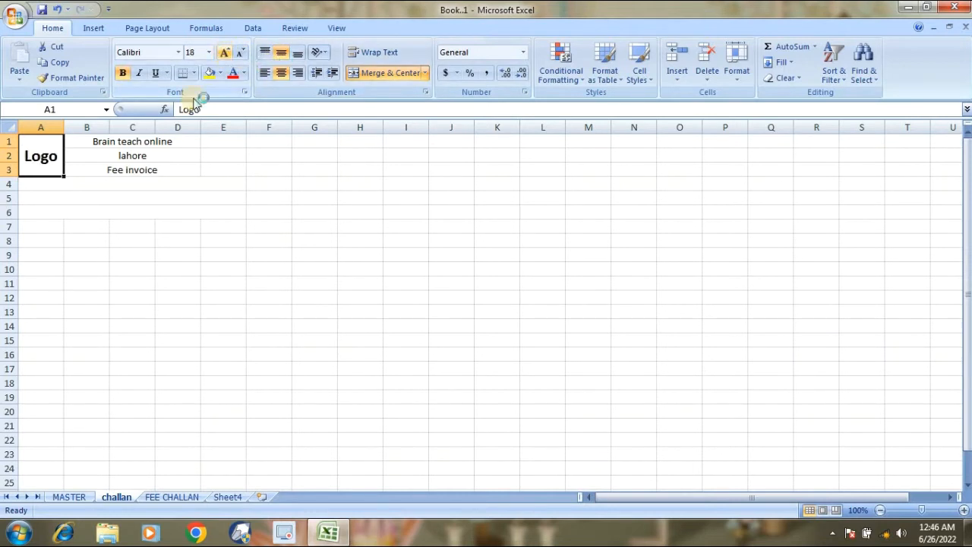
Make 'Brain teach online' bold at size 16 and apply All Borders to B1:D3.
left_click(116, 145)
key("ctrl+b")
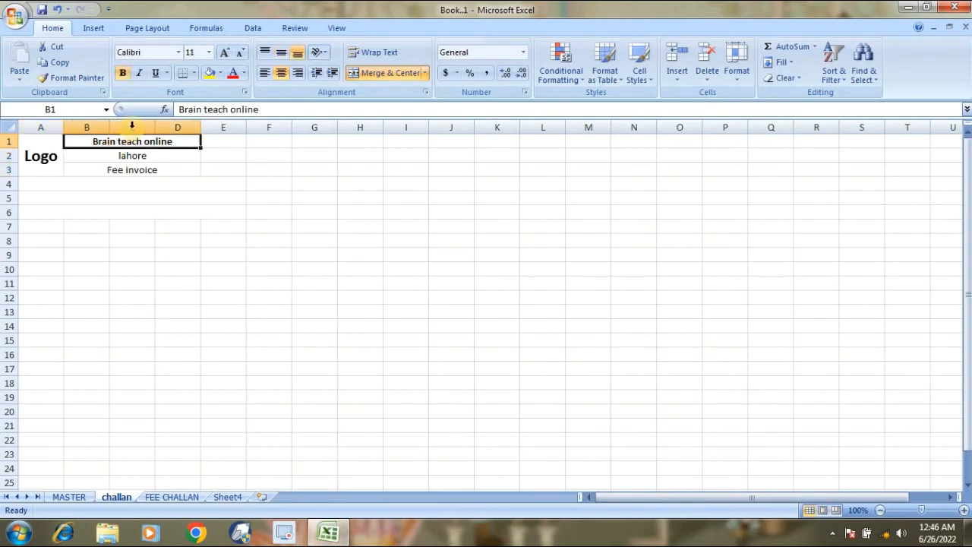
left_click(226, 52)
left_click(225, 53)
left_click(225, 53)
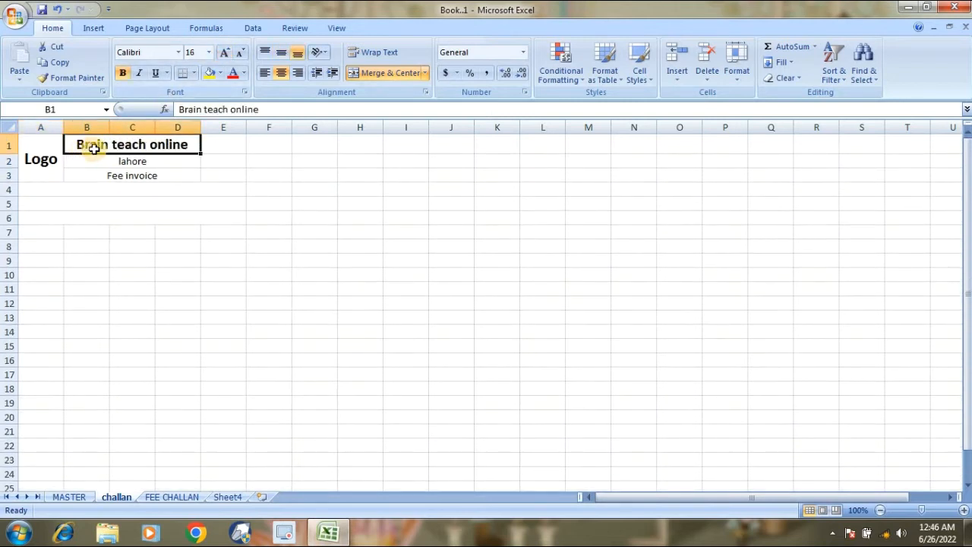
left_click_drag(95, 145, 112, 173)
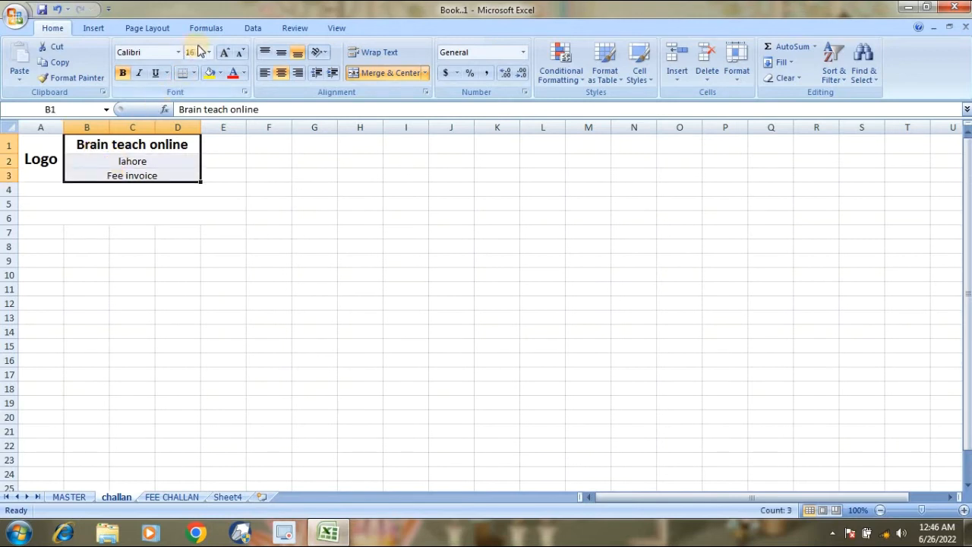
left_click(195, 72)
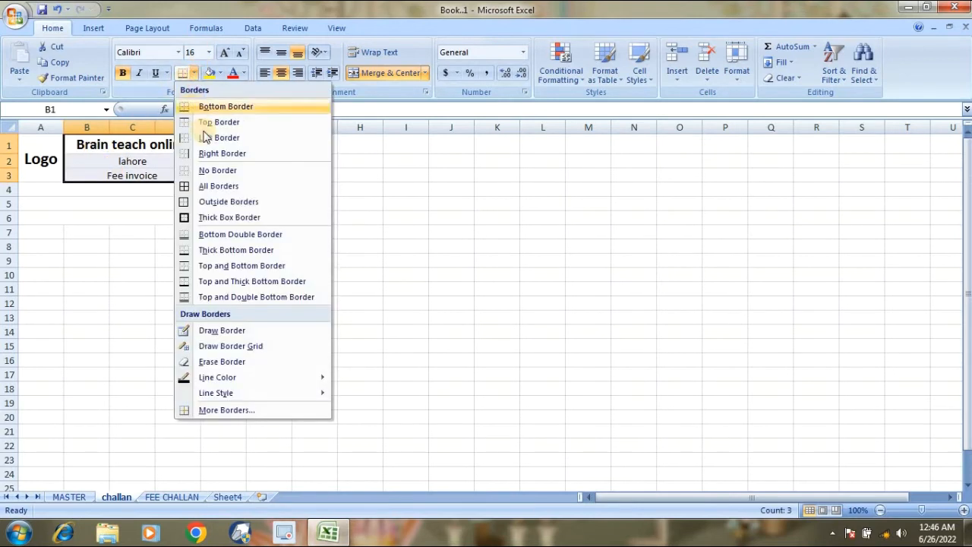
left_click(228, 186)
Add borders to the A4:E6 block.
left_click(182, 191)
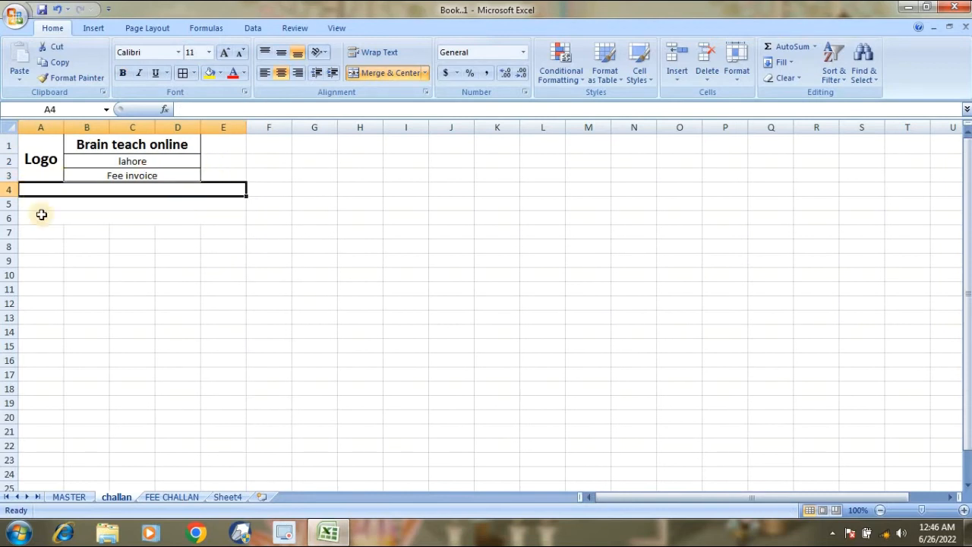
left_click_drag(54, 199, 59, 215)
left_click(182, 72)
left_click(173, 273)
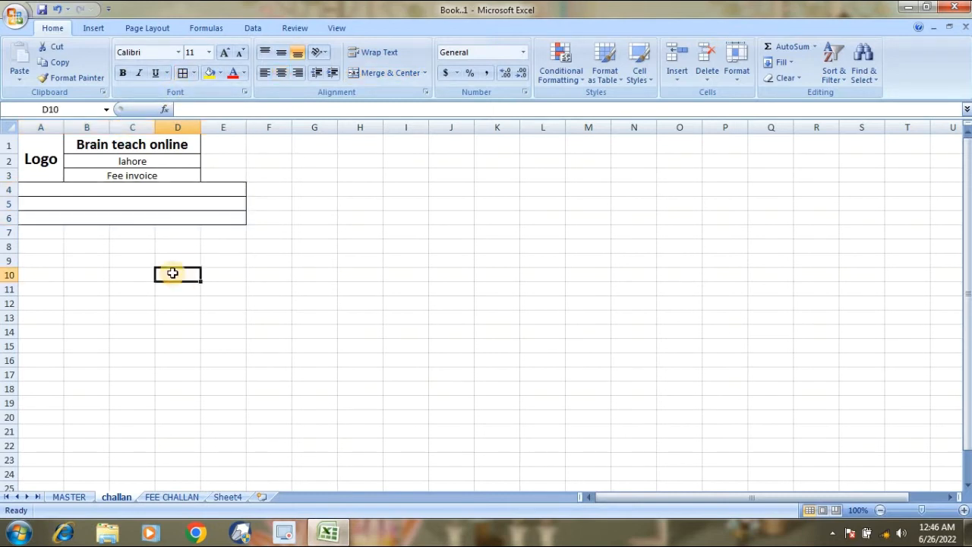
left_click(125, 194)
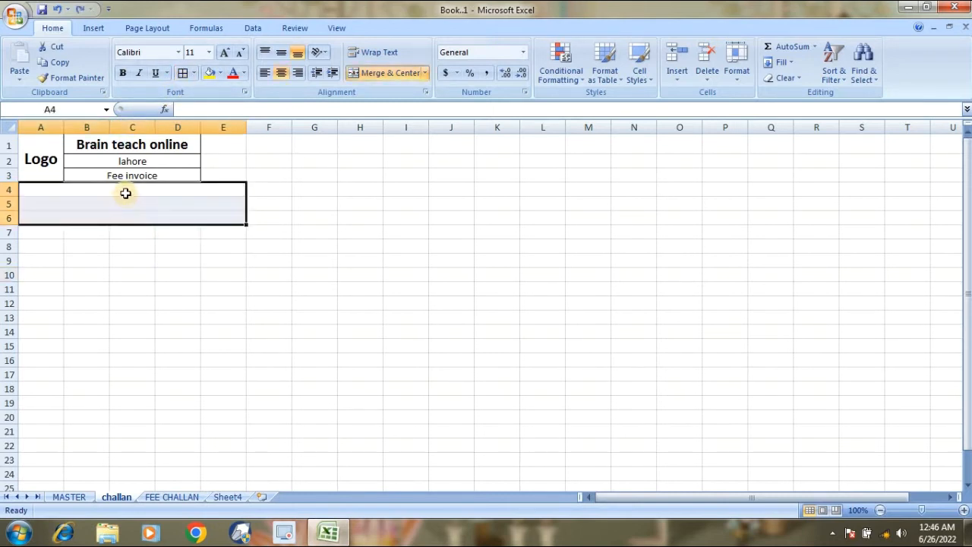
left_click_drag(126, 194, 131, 213)
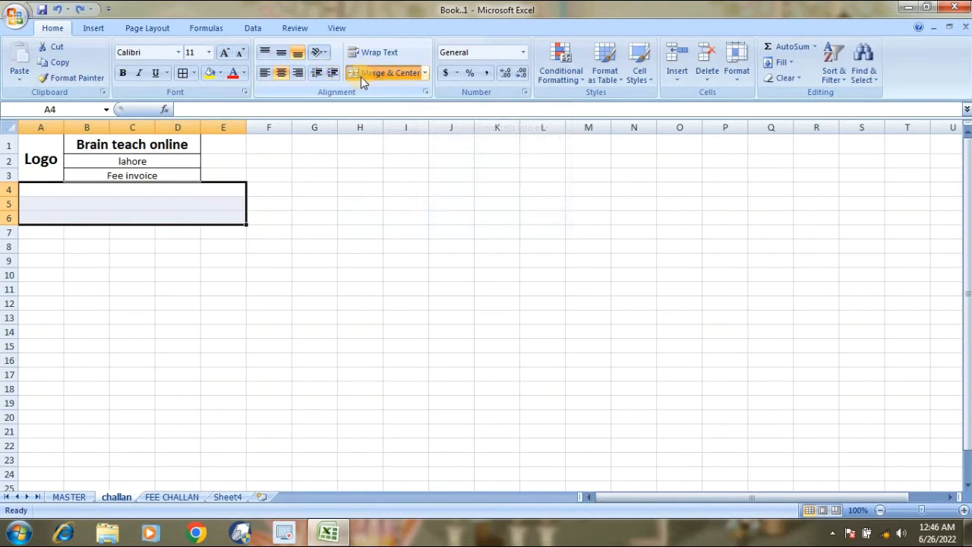
Merge A4:E6 across each row and give the box an outside border.
left_click(188, 75)
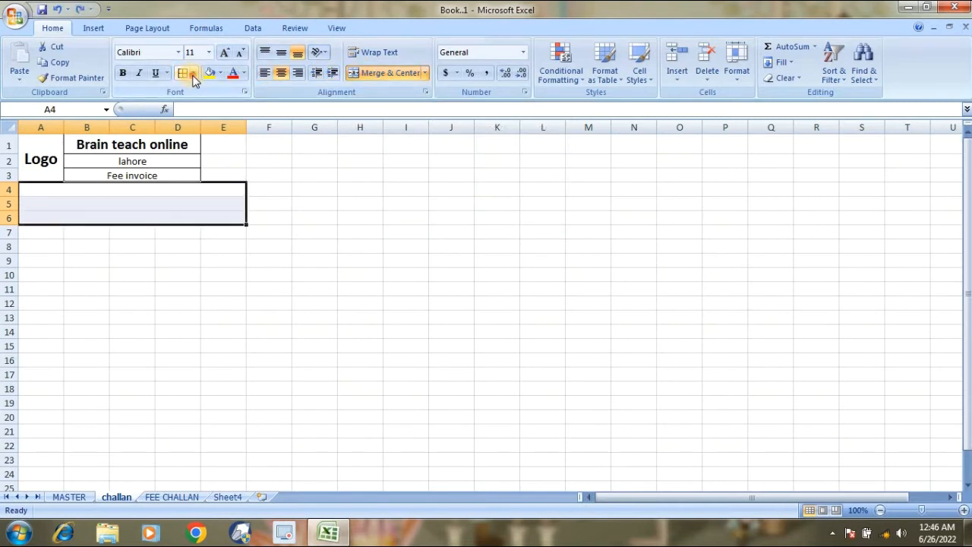
left_click(194, 74)
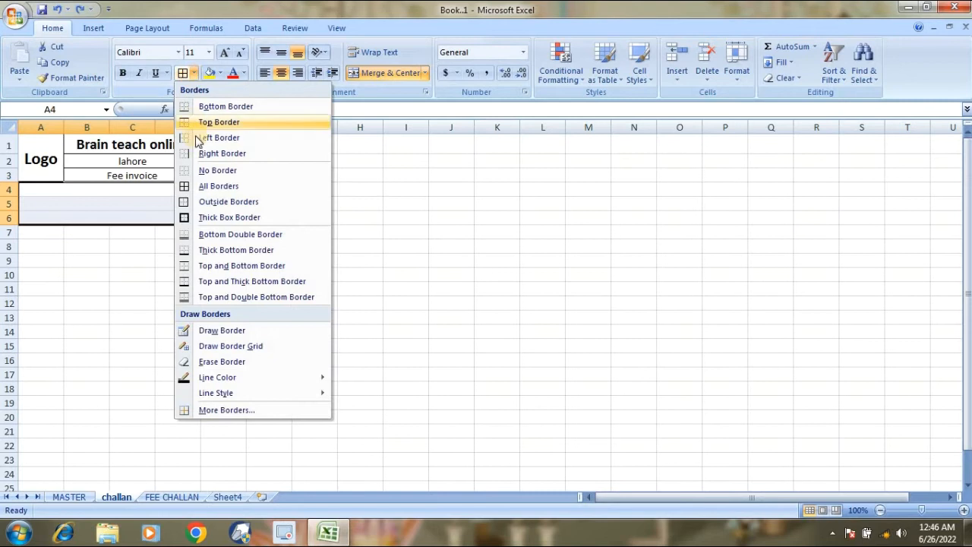
left_click(231, 203)
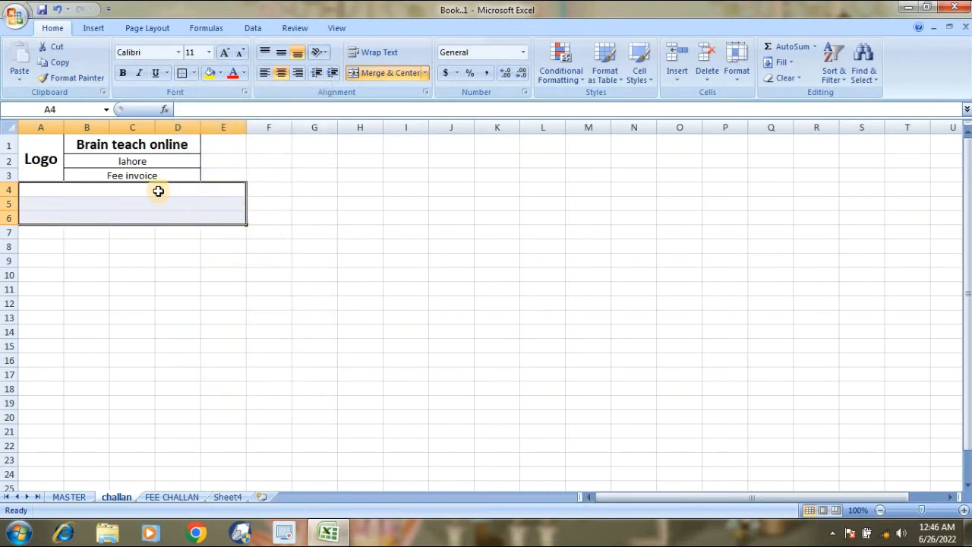
Label the box's top row 'Admin Note'.
left_click(157, 191)
type("Ad")
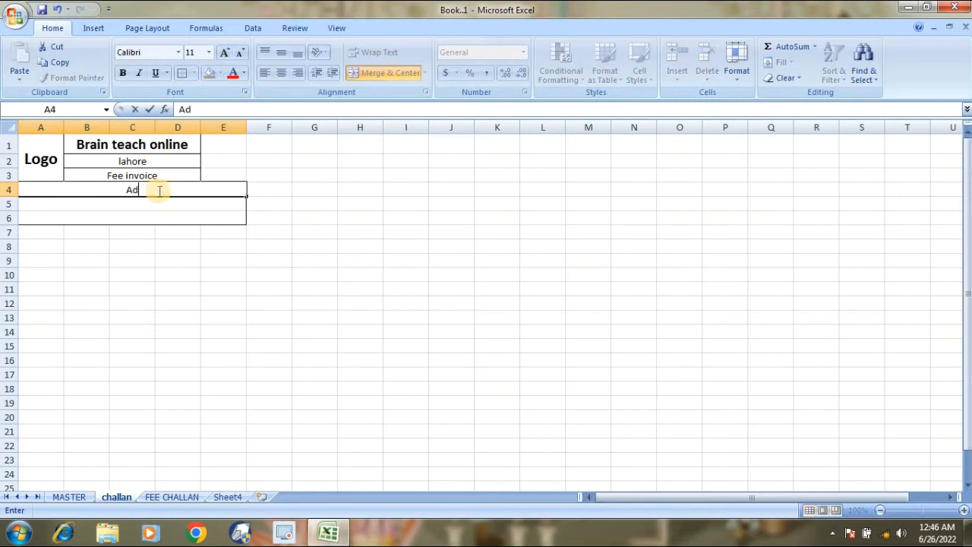
type("min Notr")
key("BackSpace")
type("e")
key("Return")
key("Return")
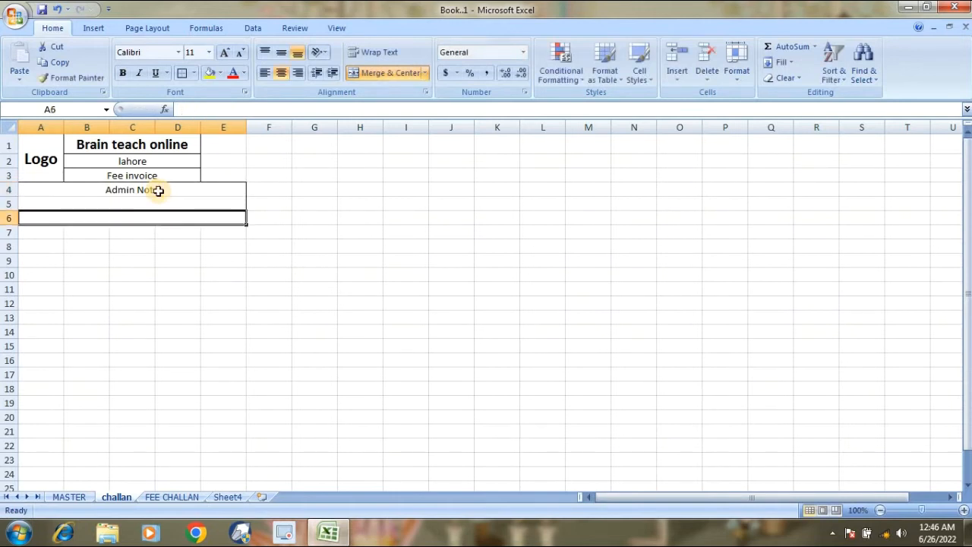
key("Up")
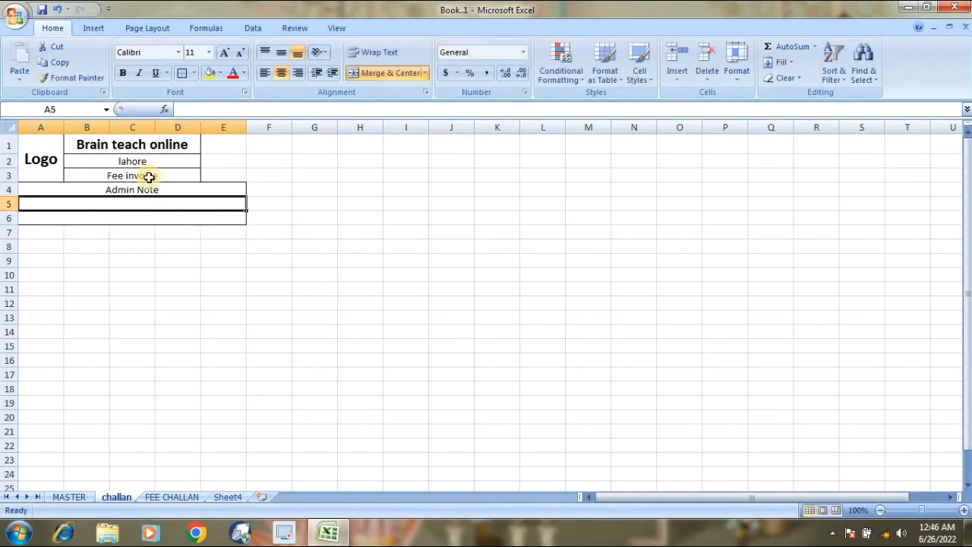
left_click(47, 233)
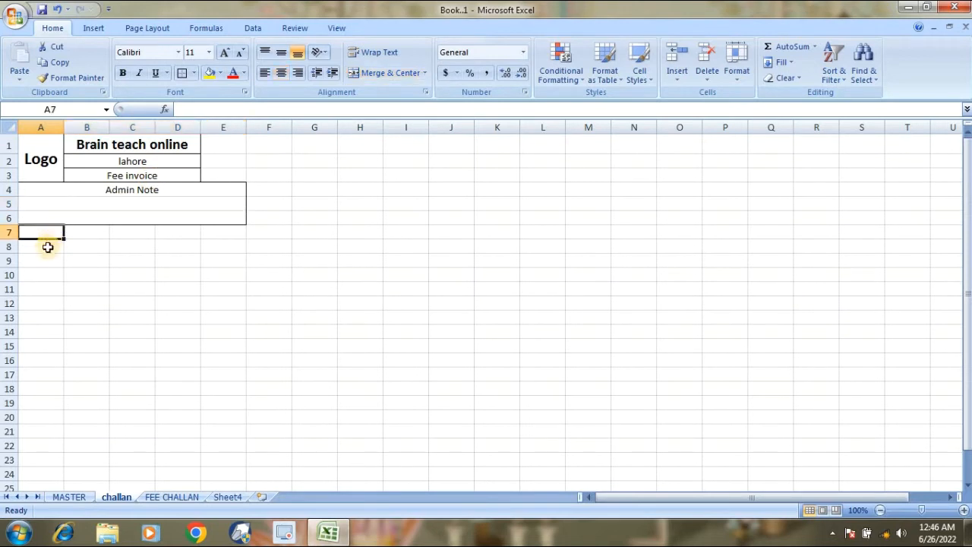
Enter 'invoice #' in A8, 'Date:' beside it, and 'Student name' in A9.
left_click(47, 249)
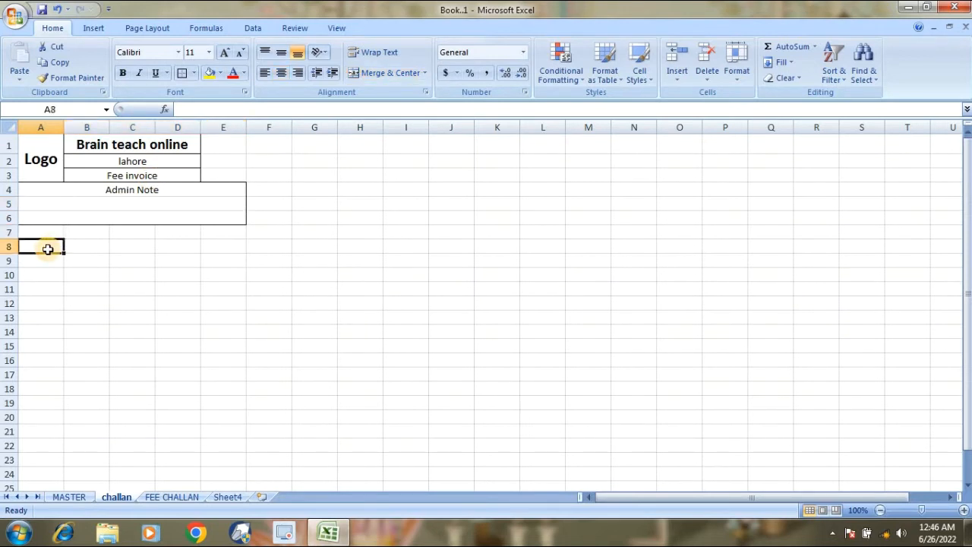
type("i")
type("nvoi")
type("cw")
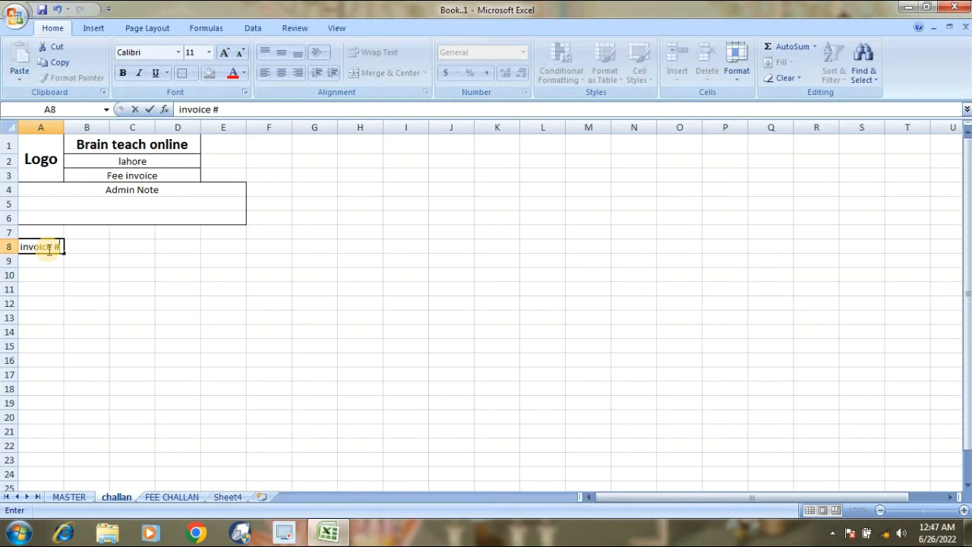
key("Tab")
key("Tab")
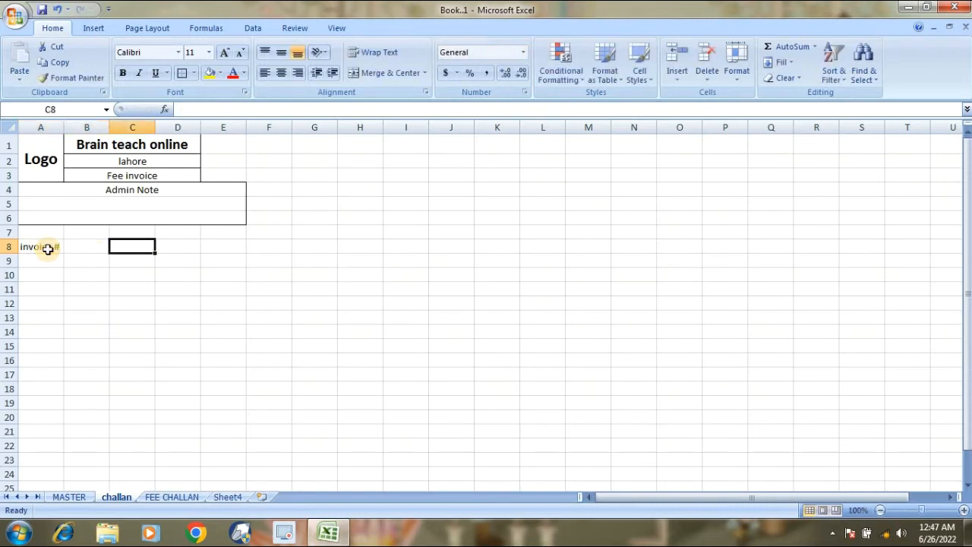
type("Date")
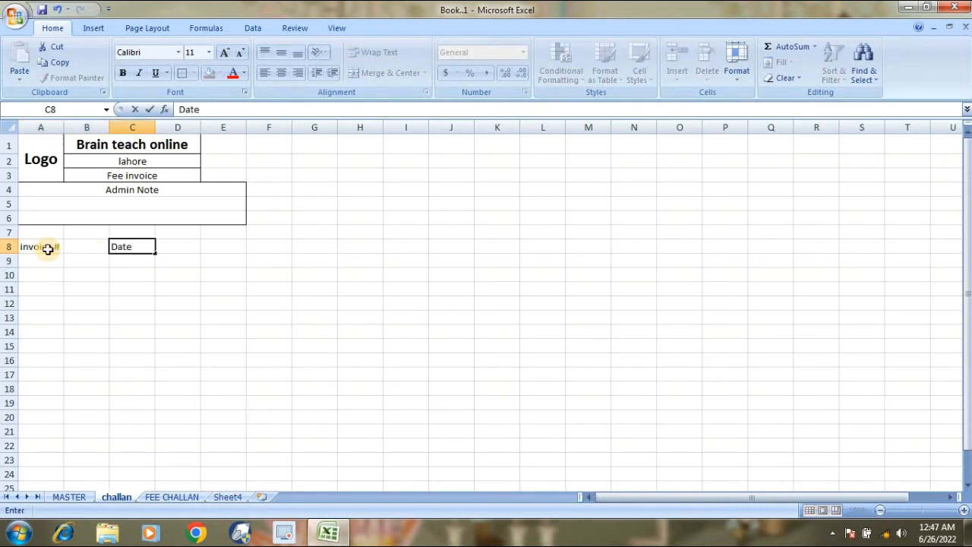
type(":")
key("Return")
key("Left")
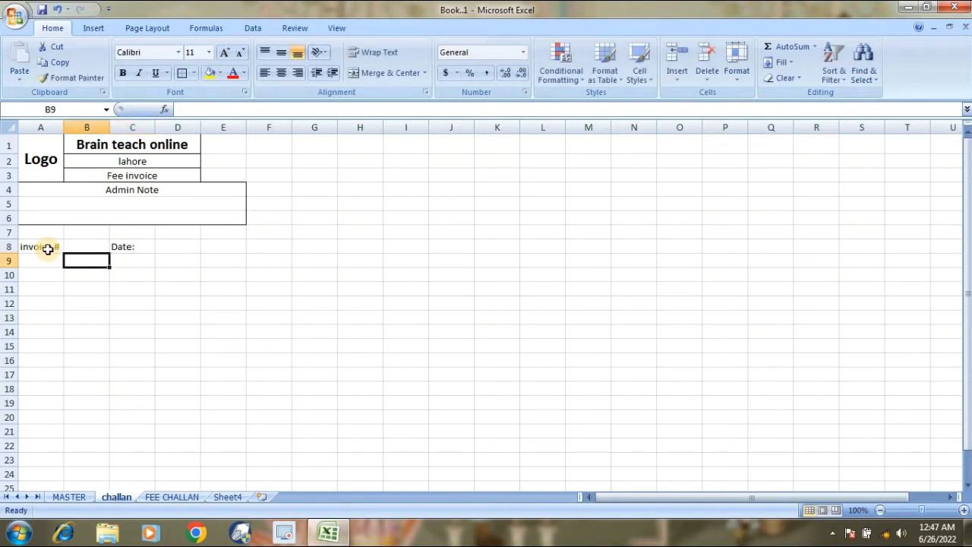
key("Left")
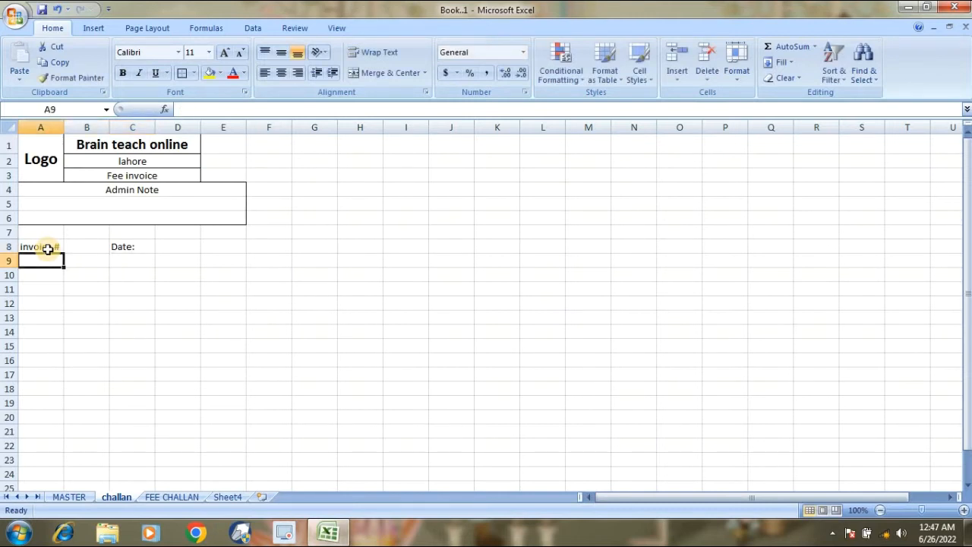
type("Stude")
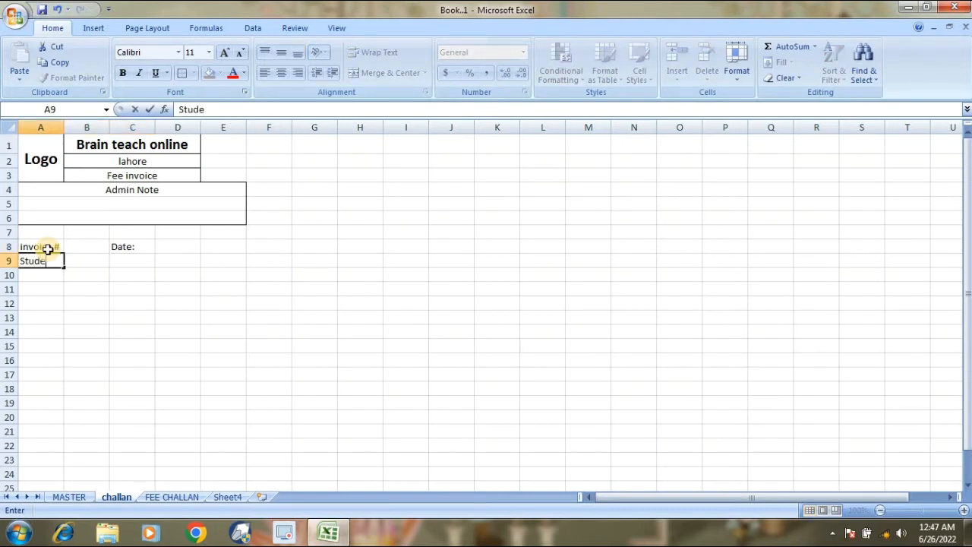
type("nt name")
key("Return")
Merge and centre A9:B9, and merge C9:E10 into one name box.
key("Up")
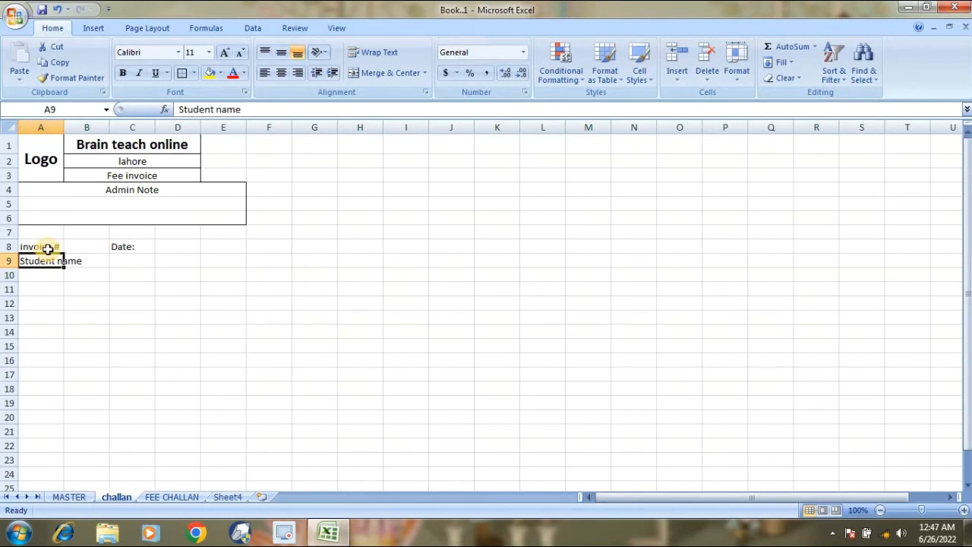
key("shift+Right")
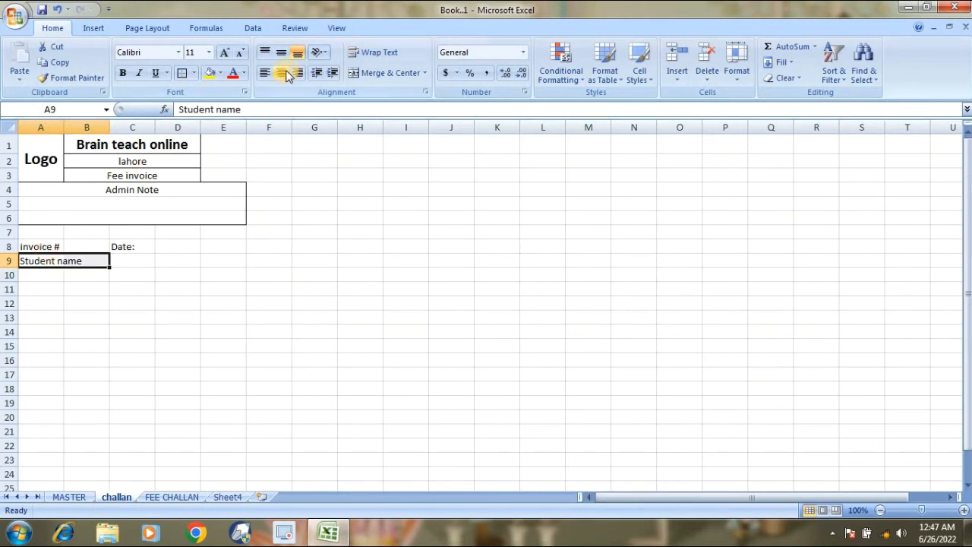
left_click(360, 74)
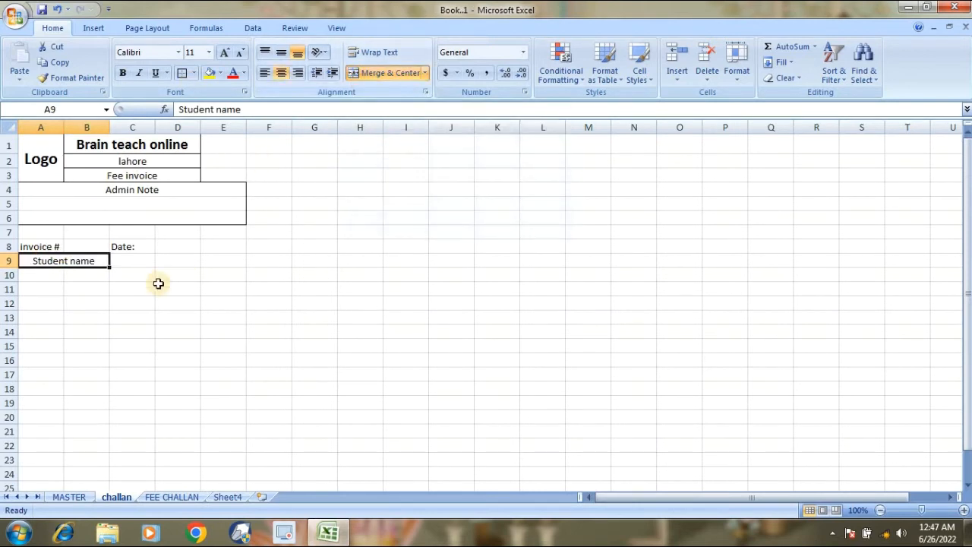
left_click_drag(134, 262, 215, 278)
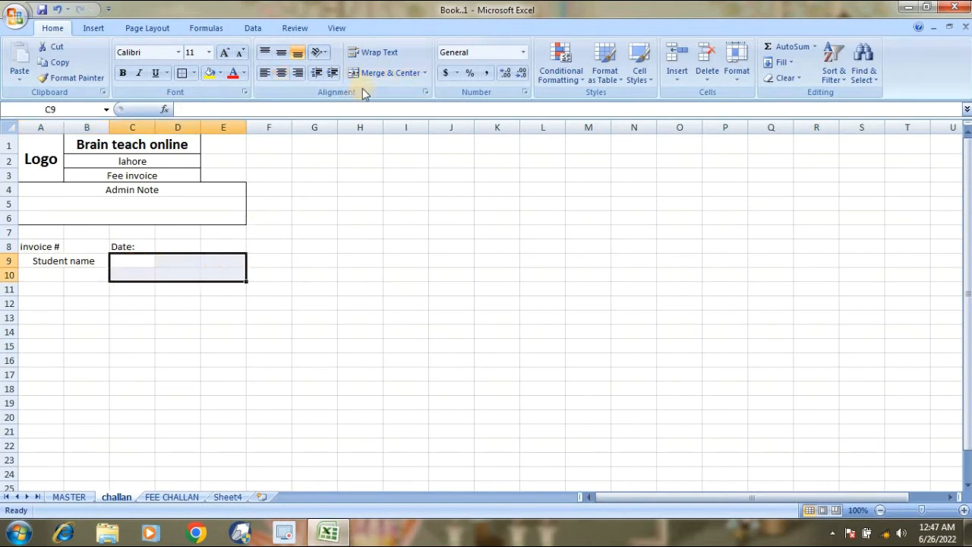
left_click(380, 73)
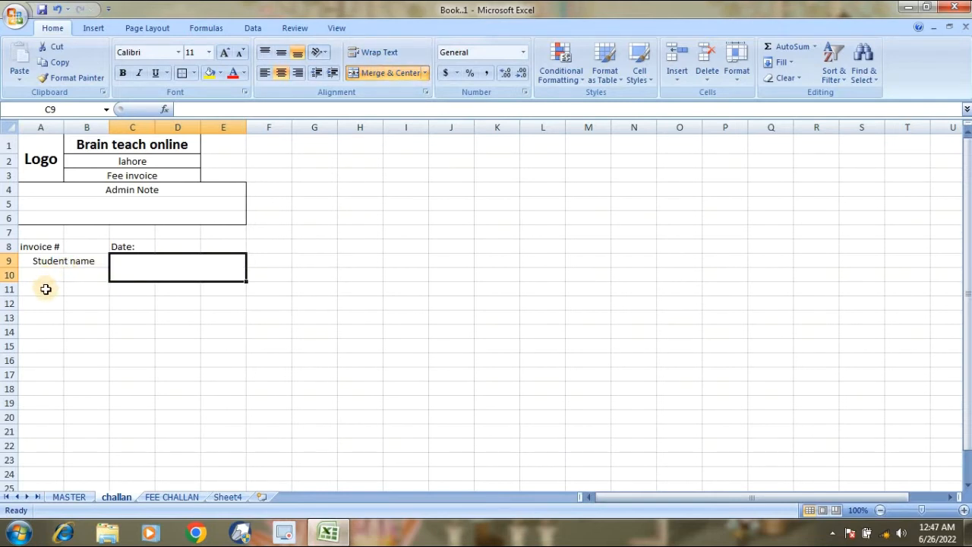
Enter 'Father name:' in A11 and merge C11:E11 for its entry.
left_click(46, 290)
type("Fath")
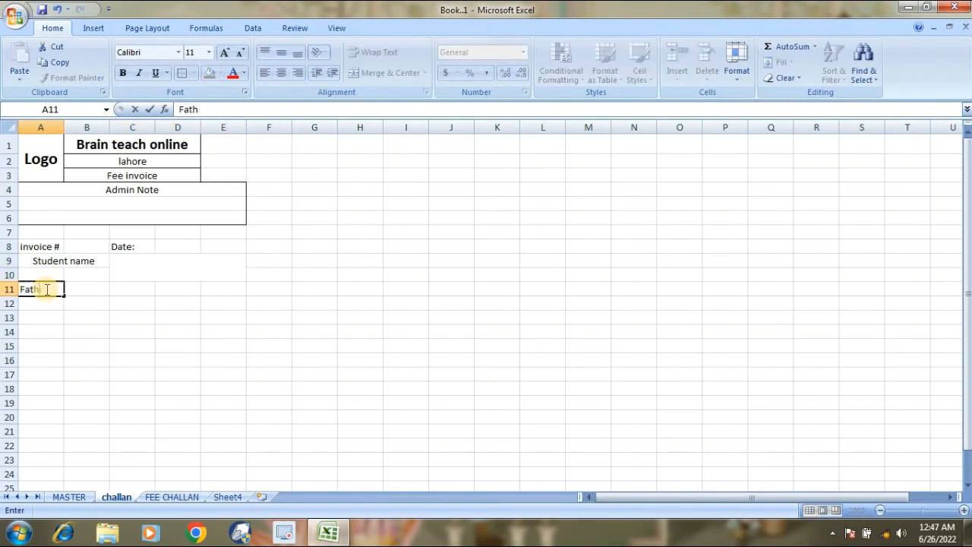
type("er name:")
key("Tab")
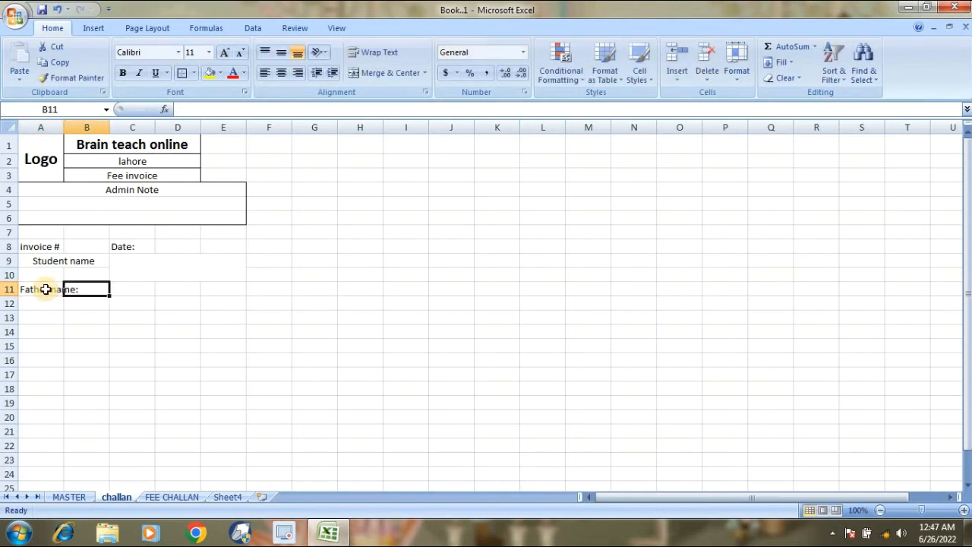
key("Tab")
key("shift+Right")
key("shift+Right")
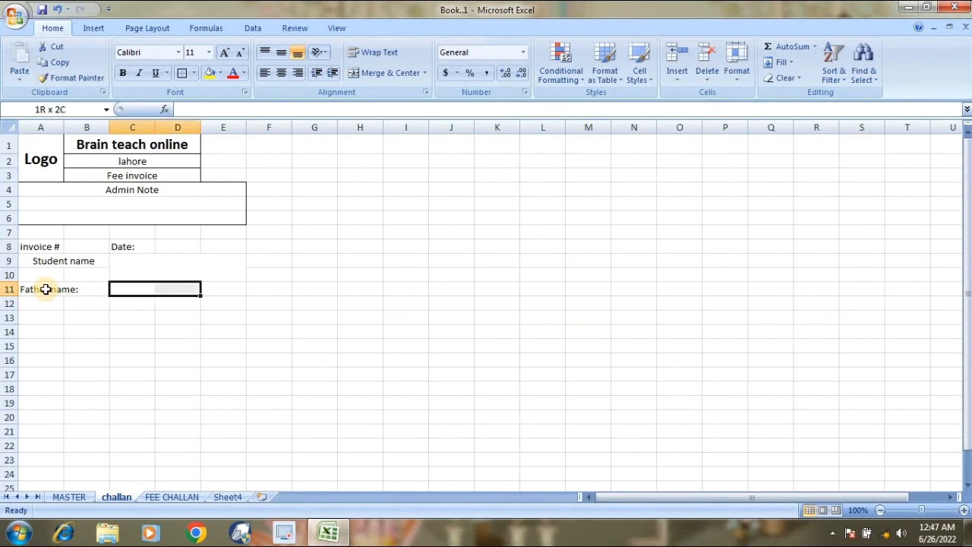
left_click(386, 76)
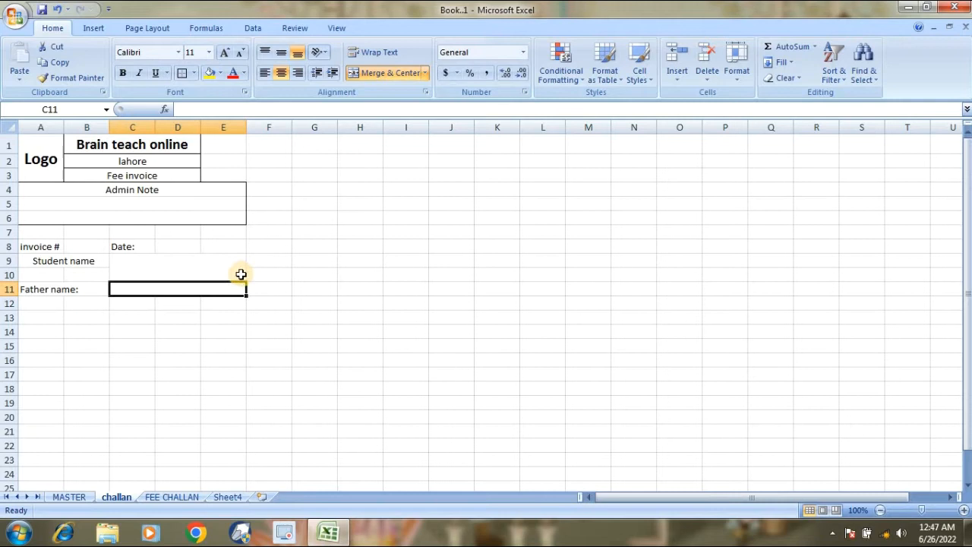
Put a 'Class' label in merged A12:B12 and merge C12:D12 beside it.
left_click(48, 304)
left_click_drag(48, 304, 78, 304)
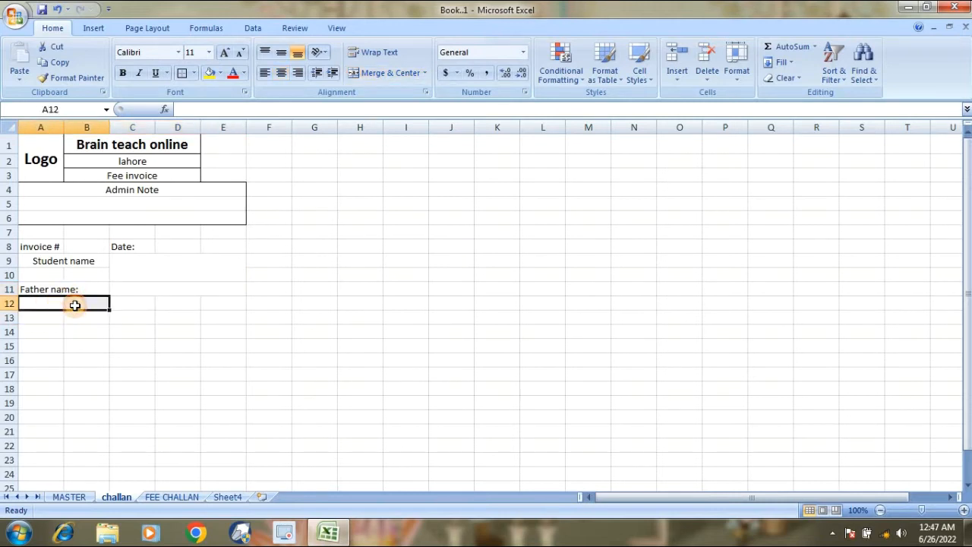
left_click(357, 75)
type("Ckl")
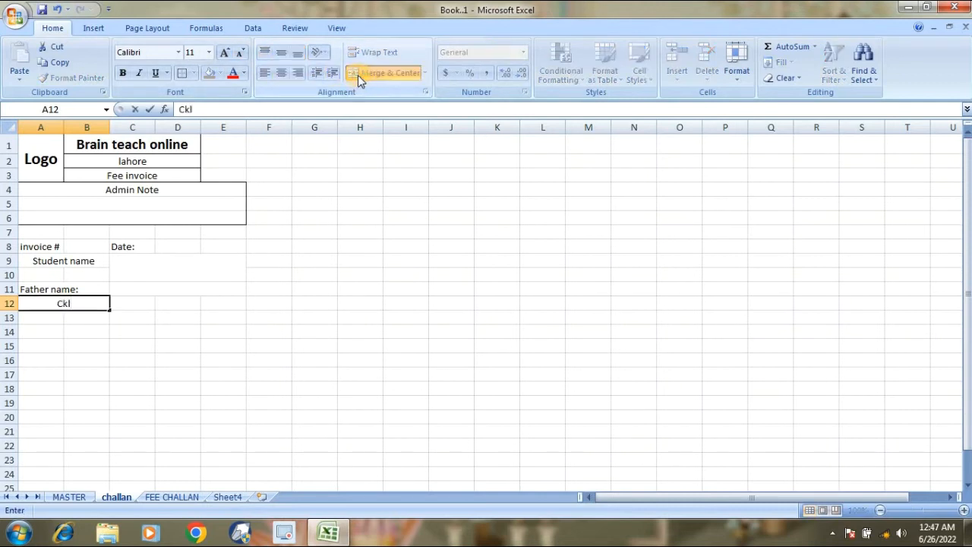
key("BackSpace")
key("BackSpace")
type("lass")
key("Return")
key("Up")
key("Right")
key("shift+Right")
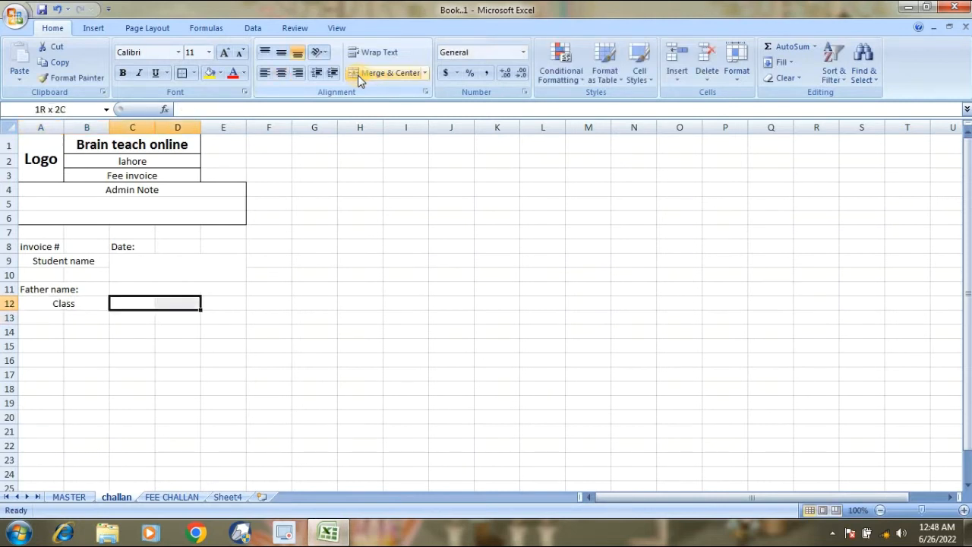
key("shift+Right")
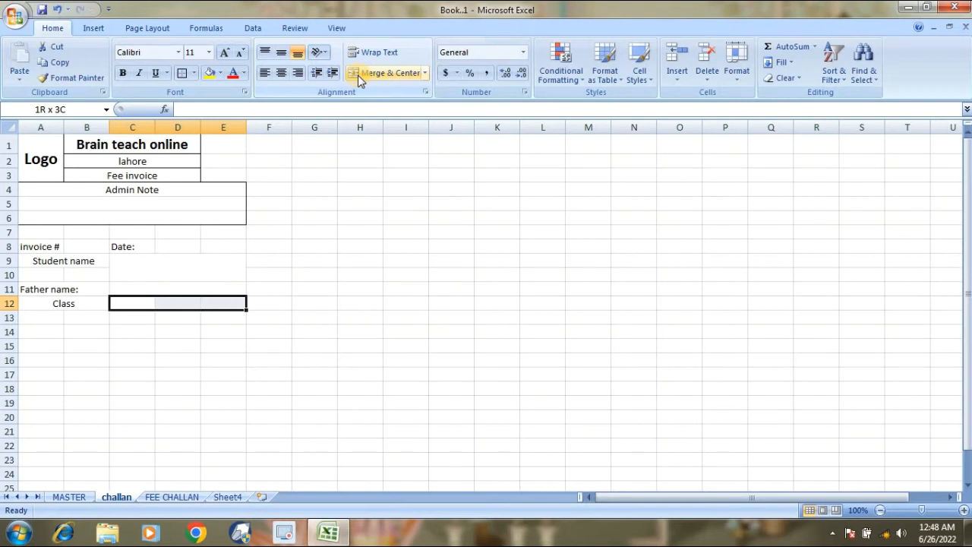
key("shift+Left")
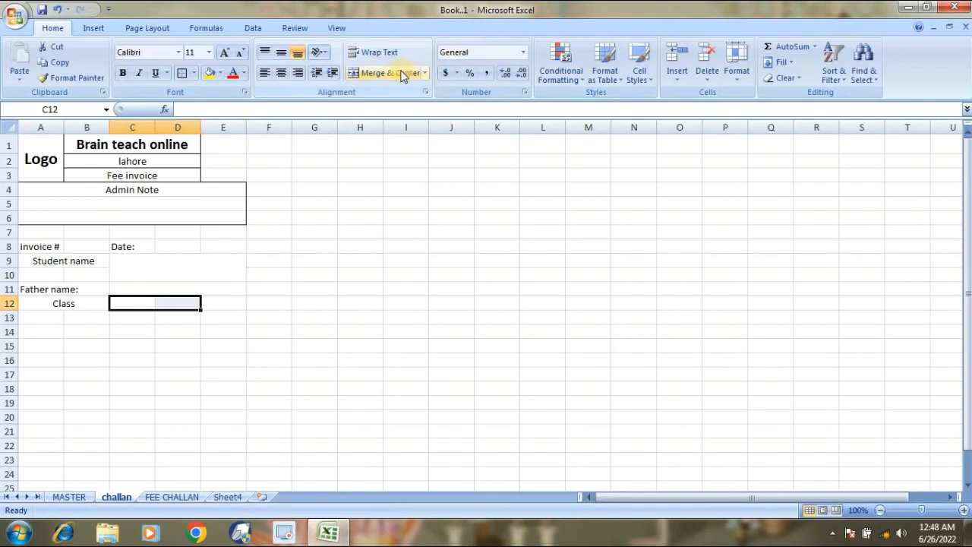
left_click(402, 74)
Merge A13:B13 and label it 'Reg#'.
left_click(61, 330)
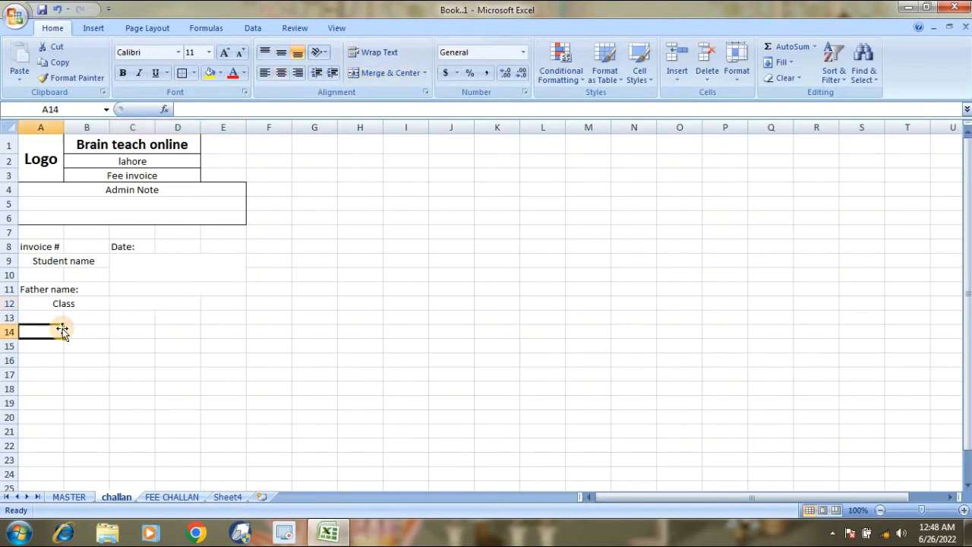
left_click(49, 317)
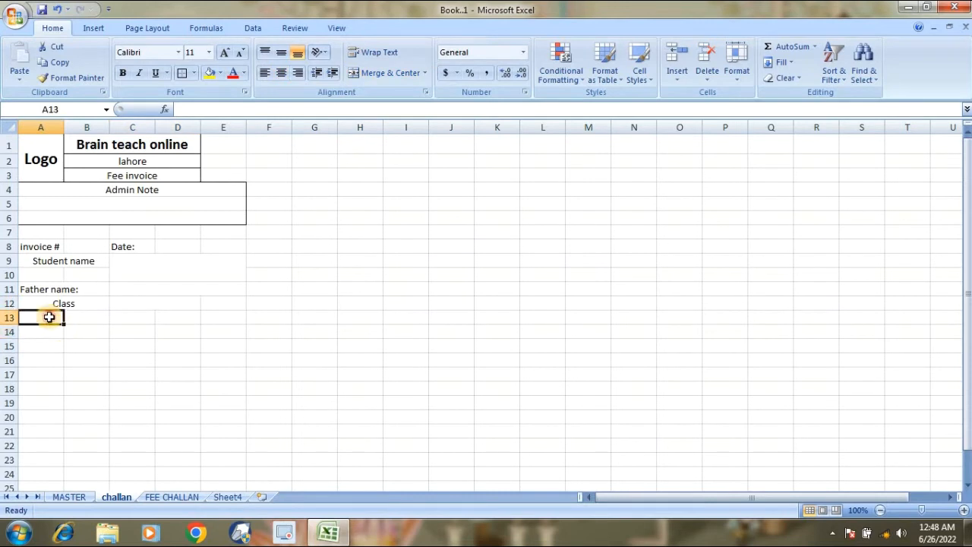
left_click_drag(58, 317, 84, 317)
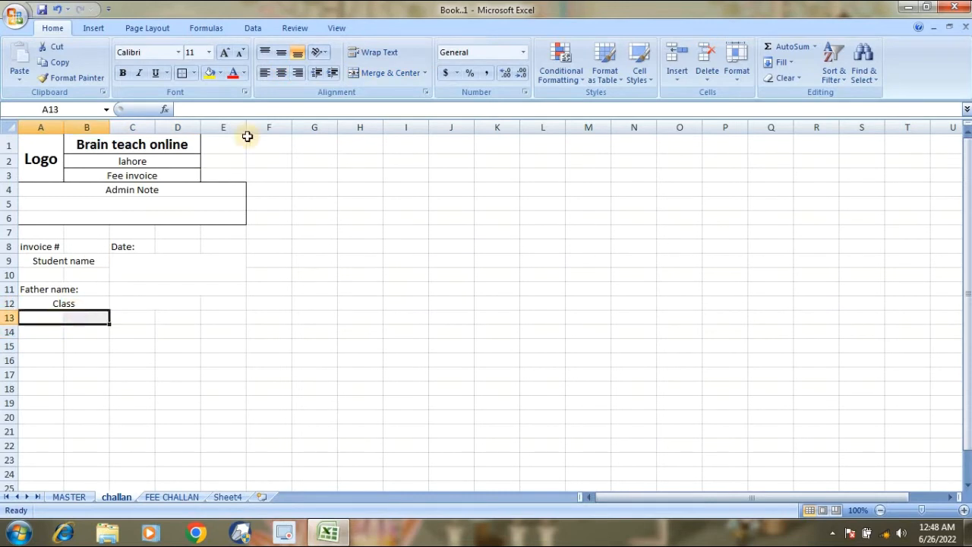
left_click(356, 73)
type("Reg#")
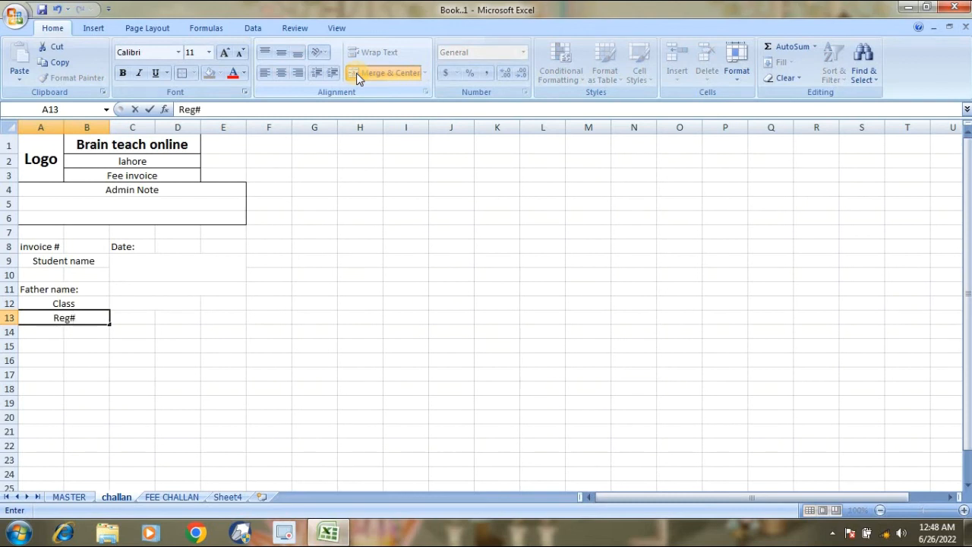
key("Tab")
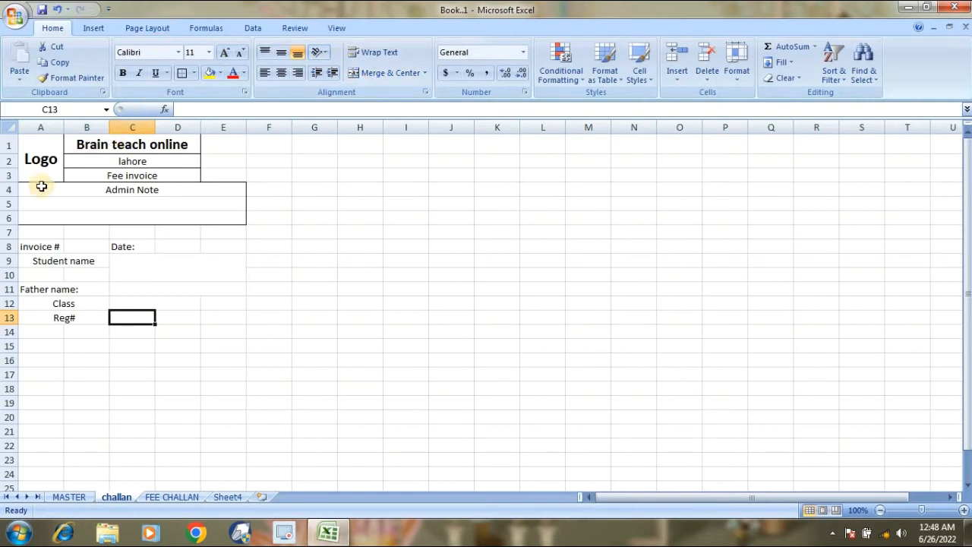
Outline A8:E13 with an outside border and enter a student's name, vertically centred, in C9.
left_click_drag(34, 246, 183, 312)
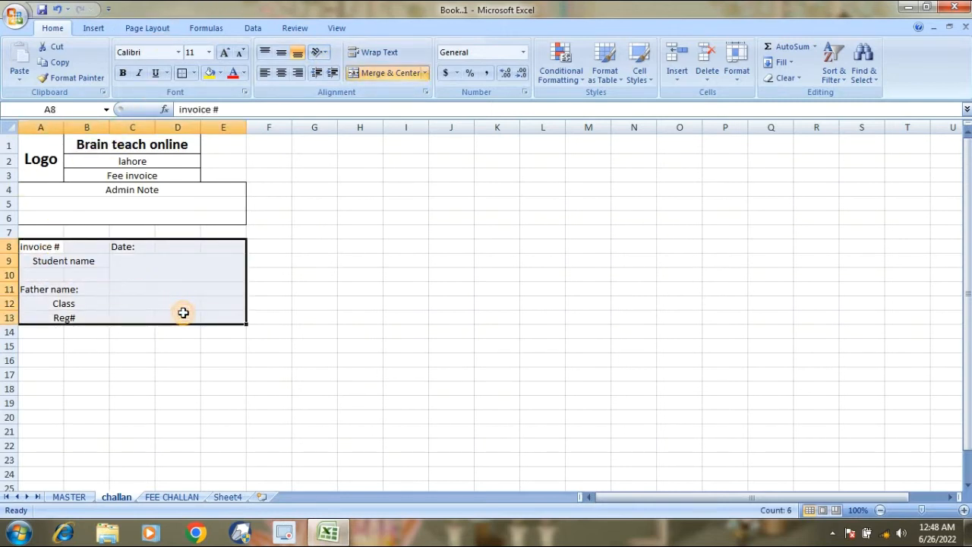
left_click(182, 72)
left_click(175, 248)
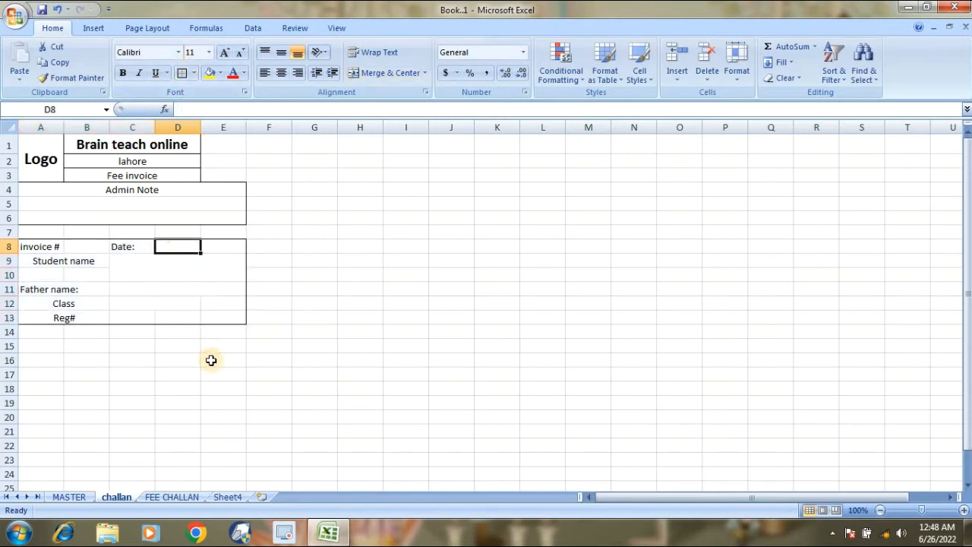
left_click(157, 261)
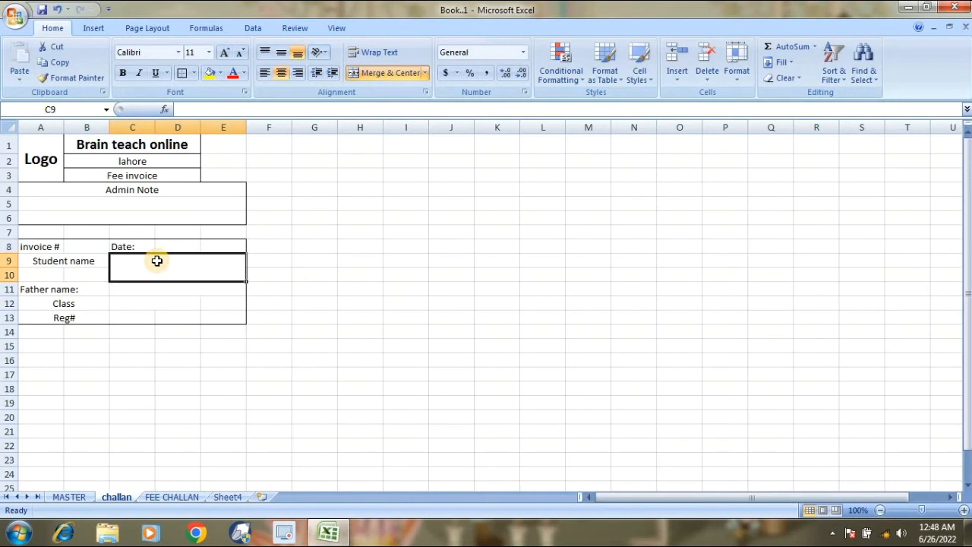
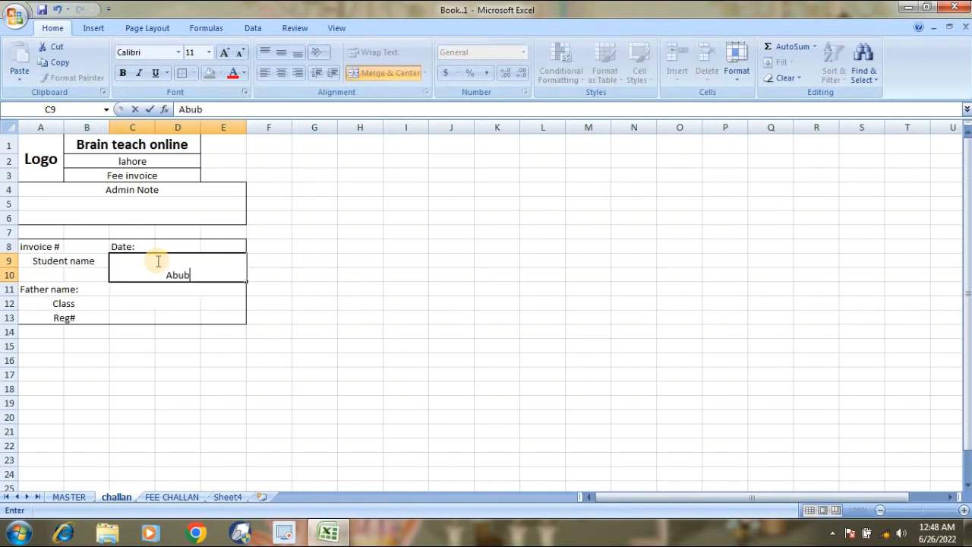
key("Return")
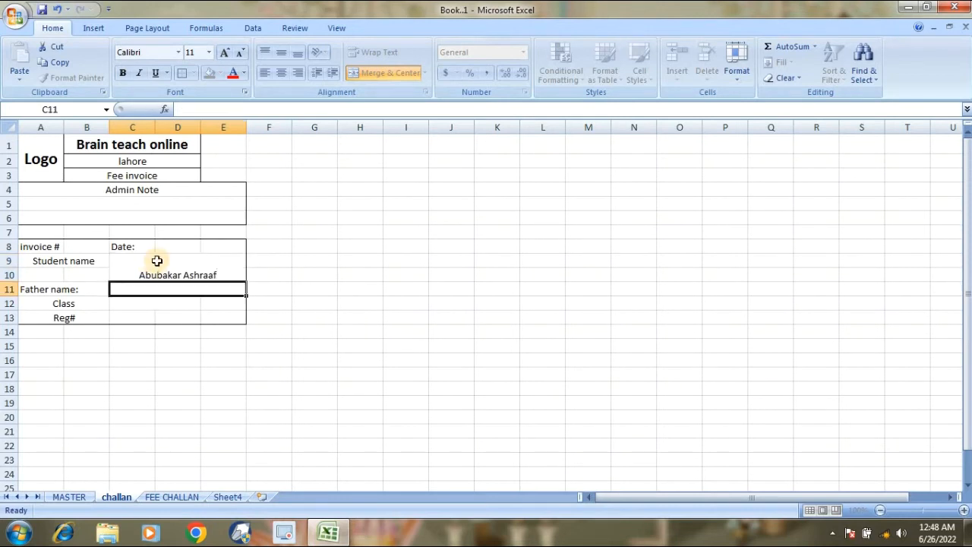
left_click(157, 260)
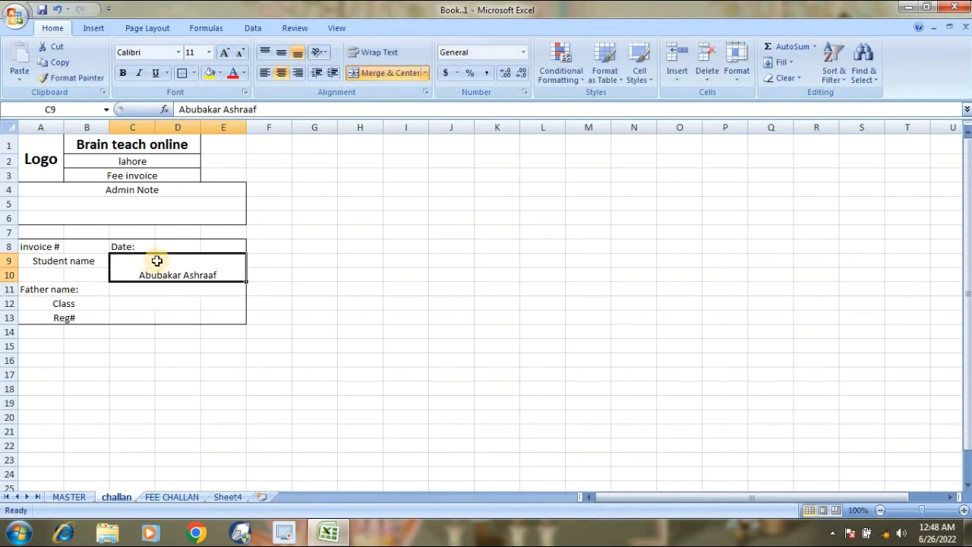
left_click(282, 57)
Enter the father's name in C11.
left_click(166, 288)
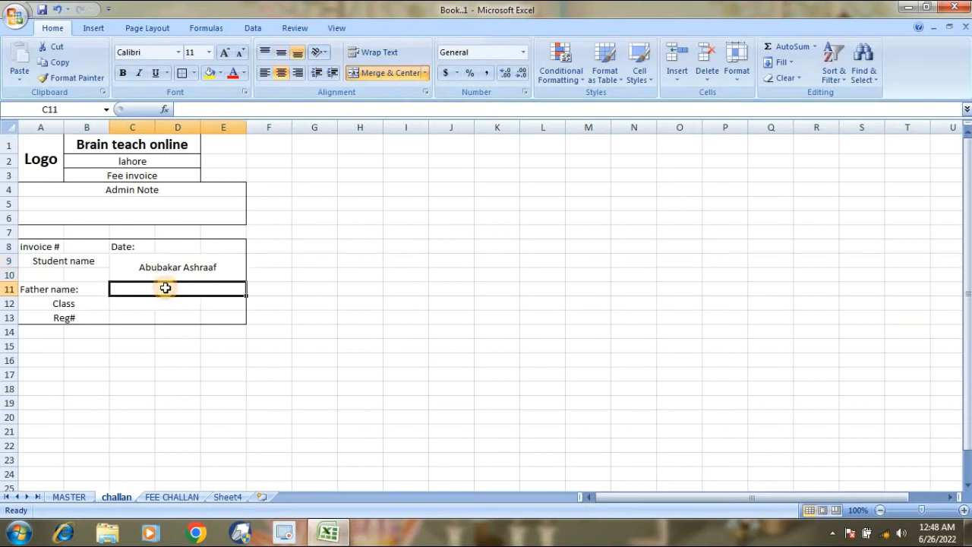
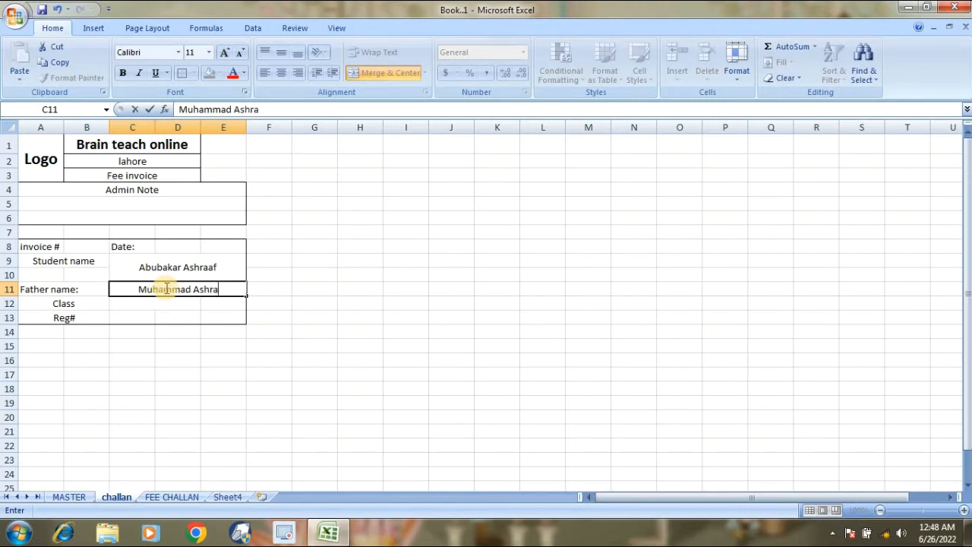
key("Return")
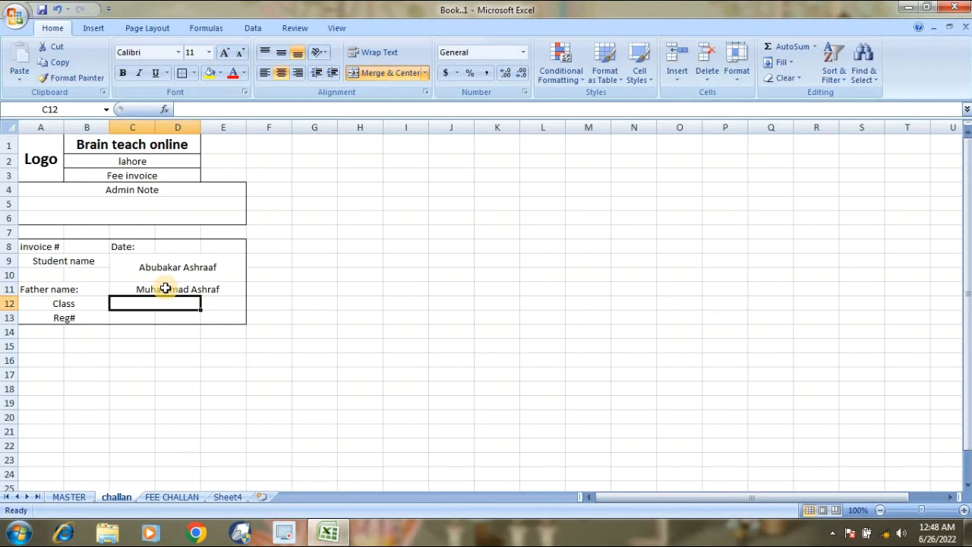
Enter Four as the class and 1001 as the Reg# number.
type("Four")
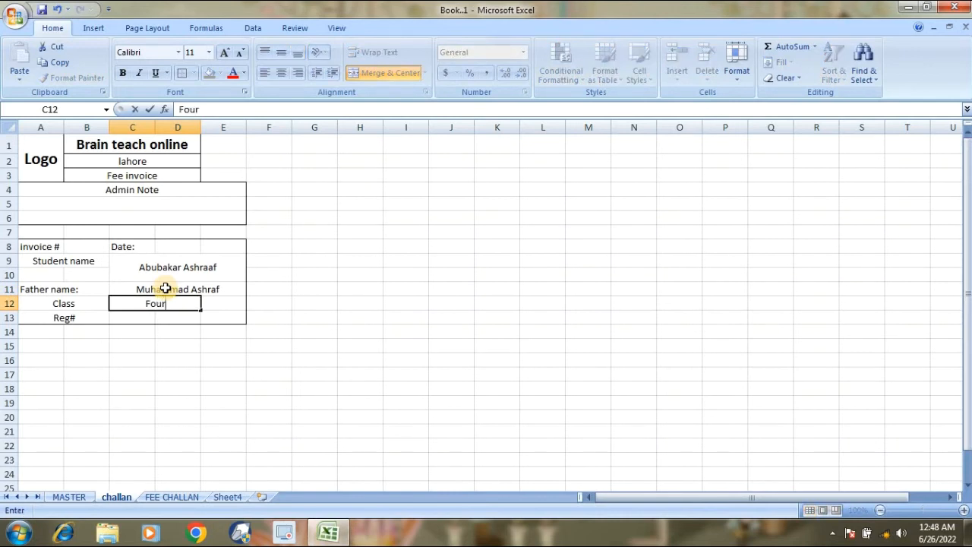
key("Return")
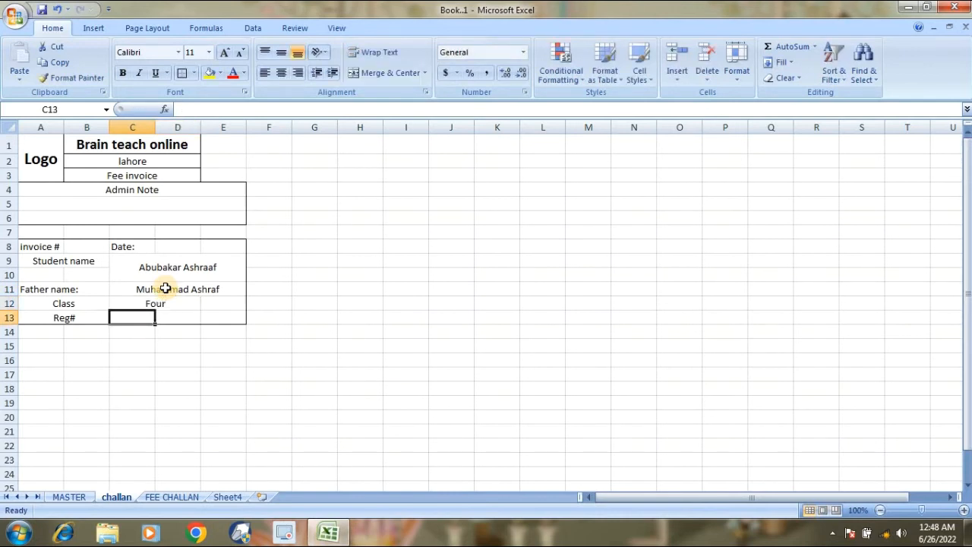
type("1001")
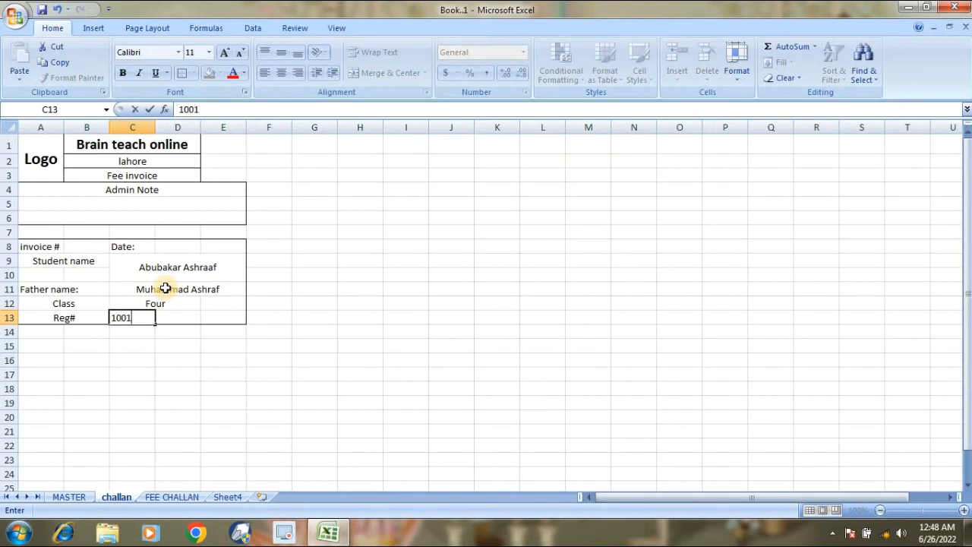
key("Return")
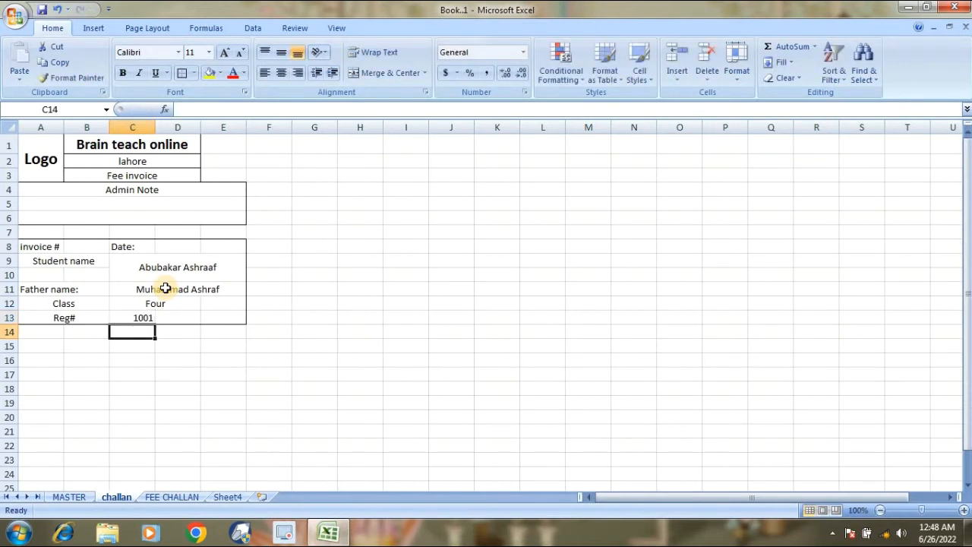
Merge C13:D13 with 1001 centred and shade it grey.
key("Up")
left_click_drag(133, 321, 177, 319)
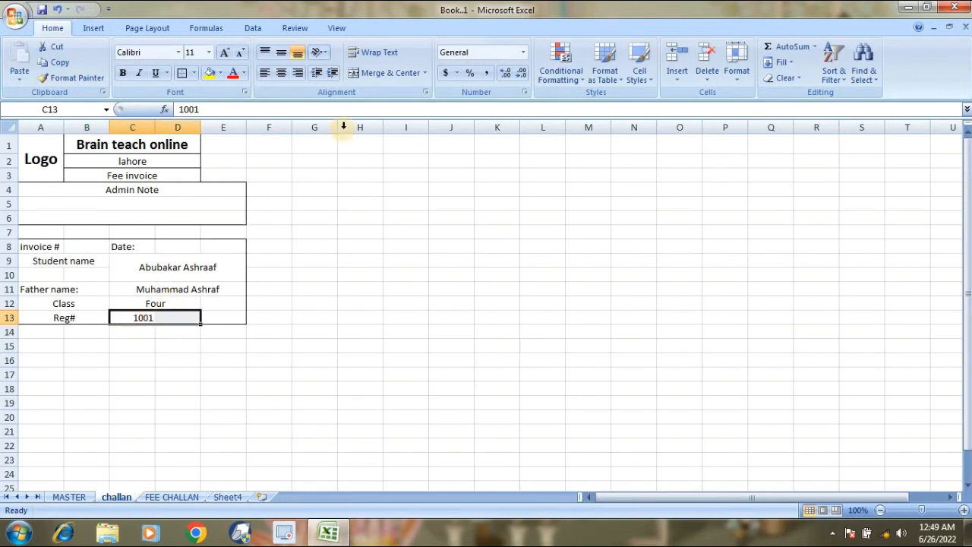
left_click(385, 71)
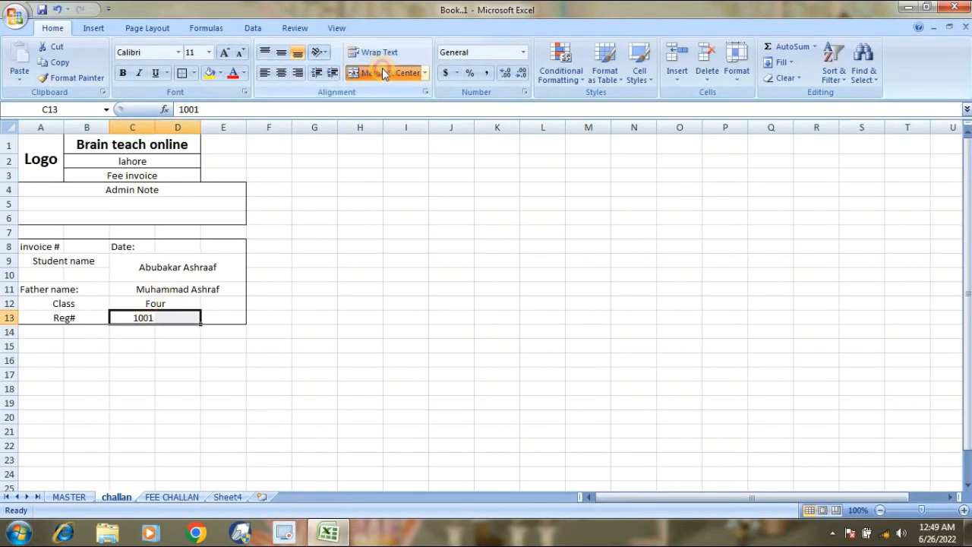
left_click(220, 73)
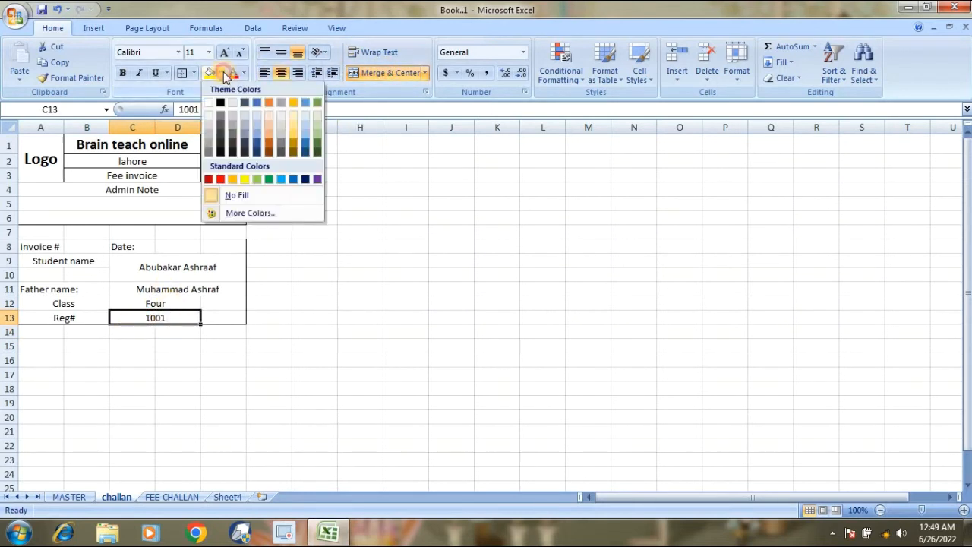
left_click(209, 135)
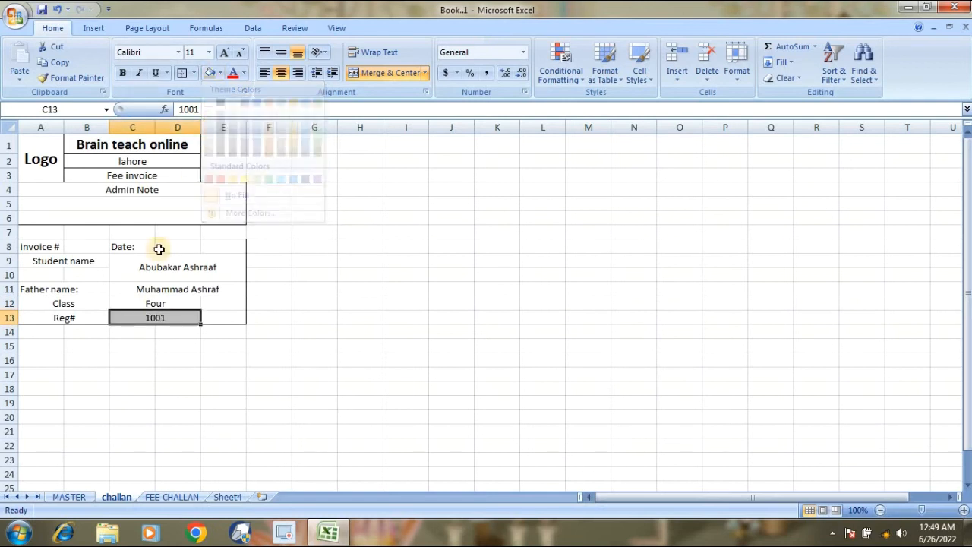
left_click(96, 370)
Type Monthly Fee in A15 and centre it across merged A15:B15.
left_click(45, 348)
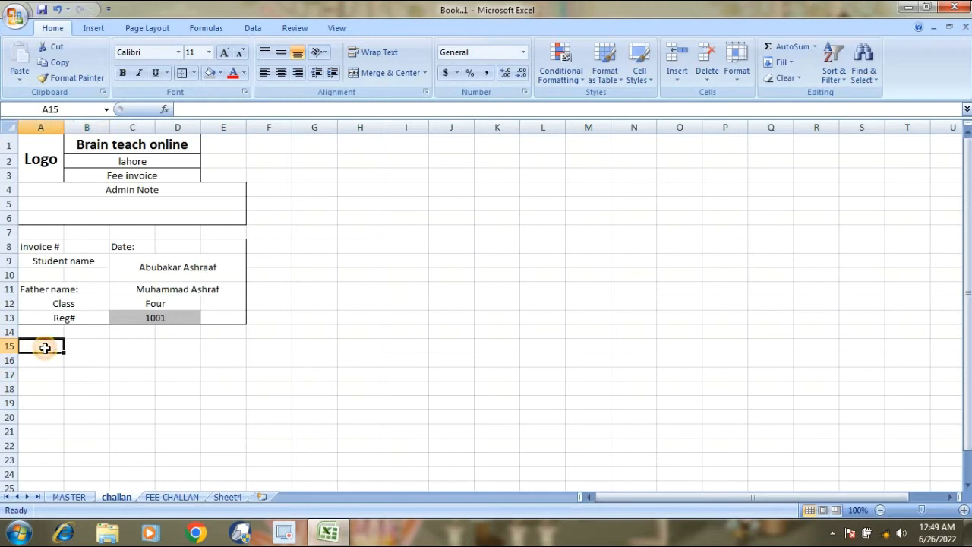
type("M")
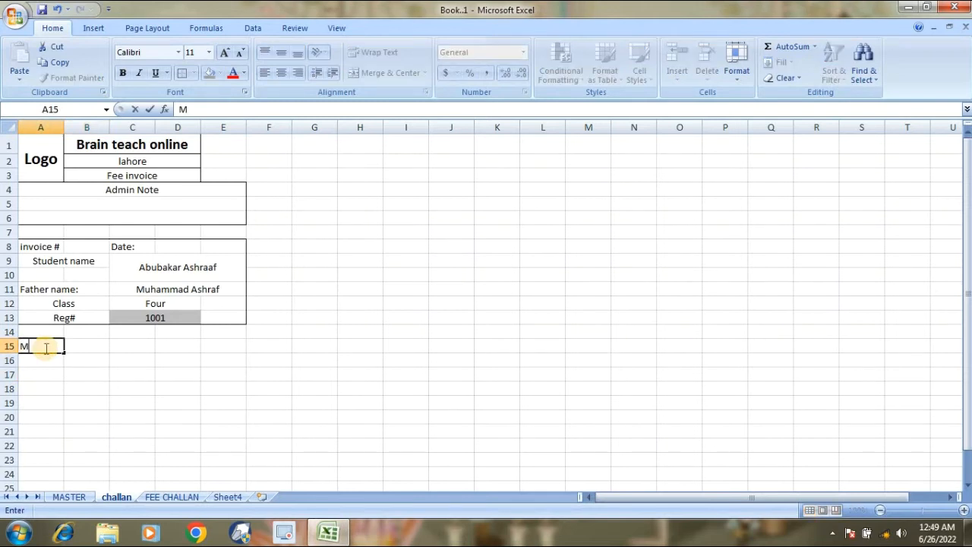
type("onthly Fee")
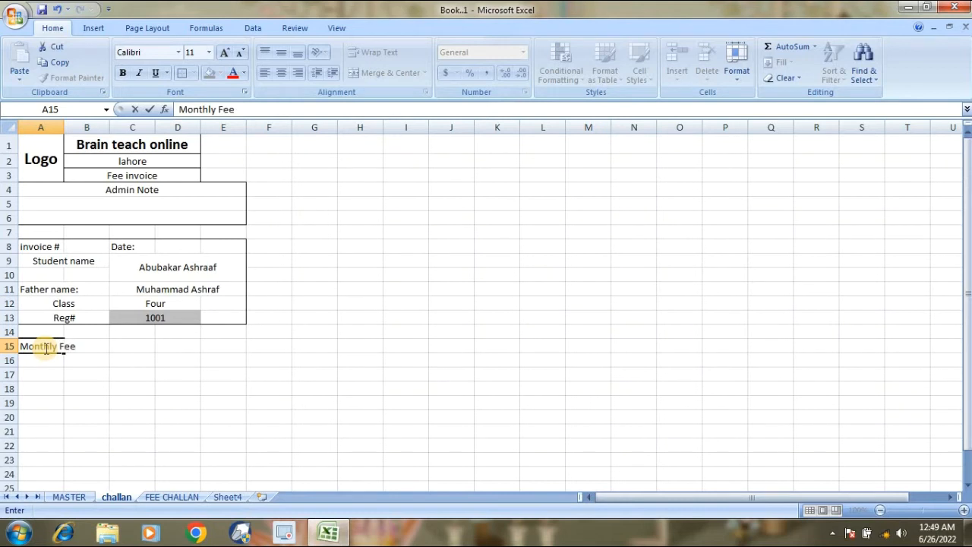
key("Return")
left_click_drag(43, 346, 85, 346)
left_click(395, 70)
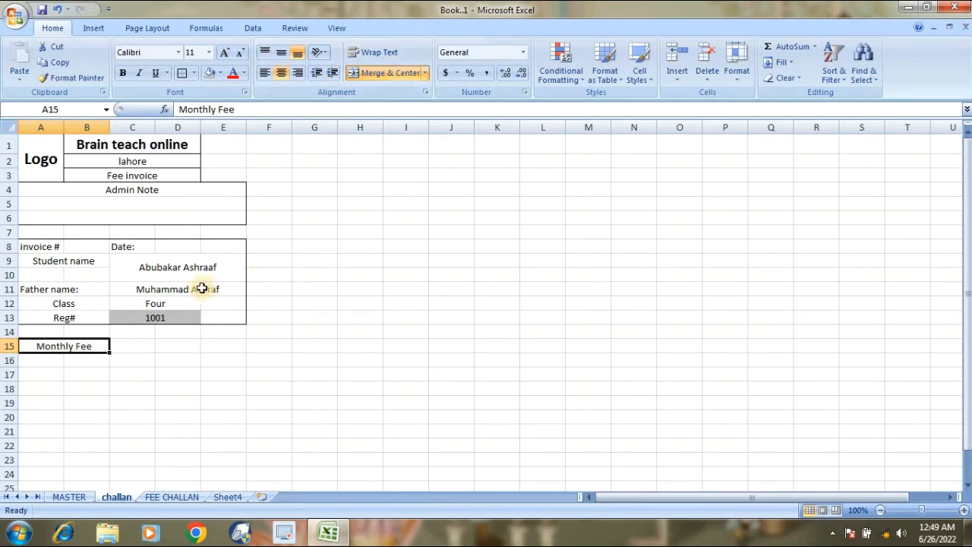
left_click(136, 346)
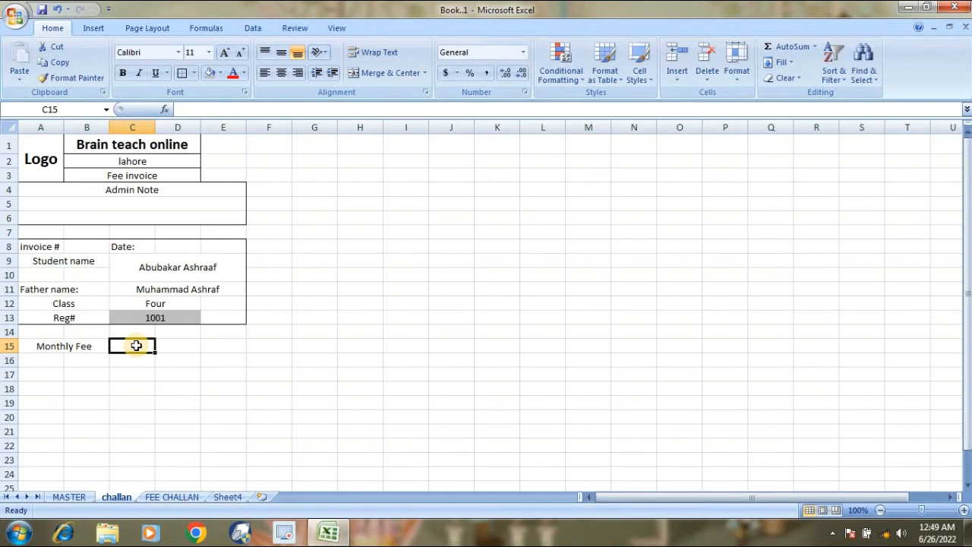
Enter the June date in C15, trying short date, number and long date formats, each undone.
type("Jun-2")
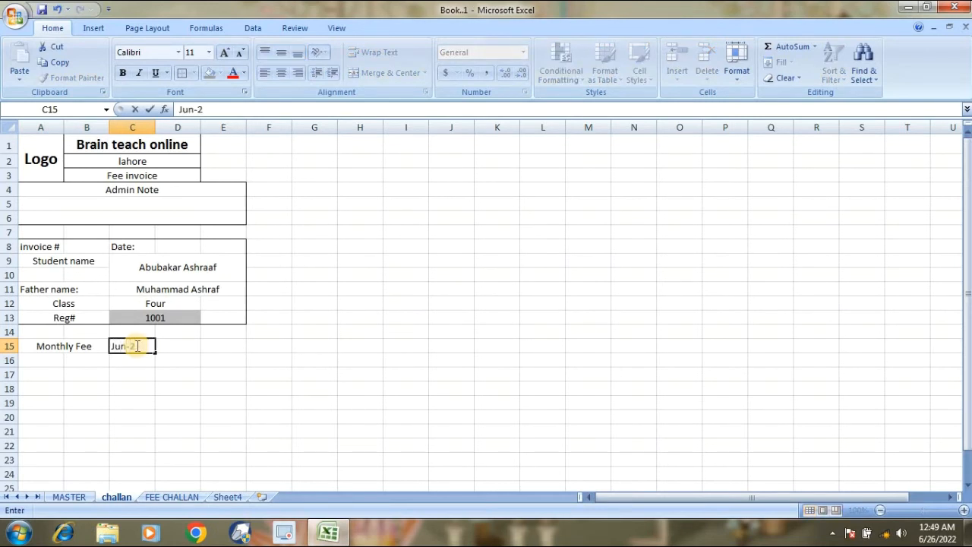
key("Return")
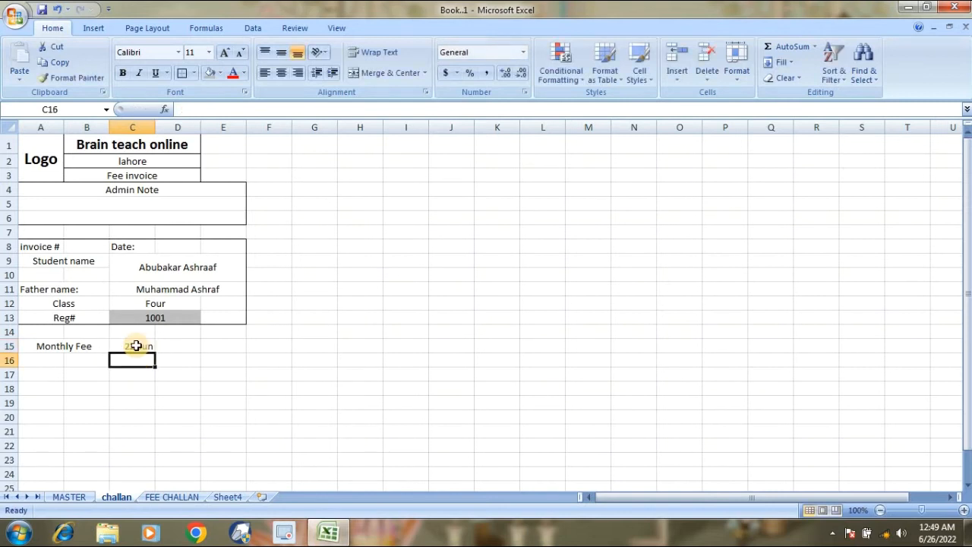
left_click(136, 345)
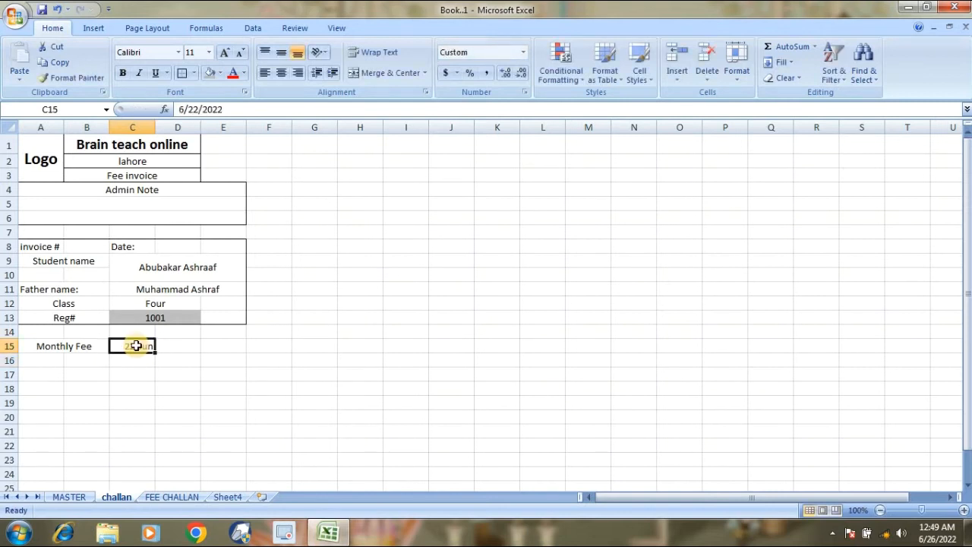
left_click(523, 52)
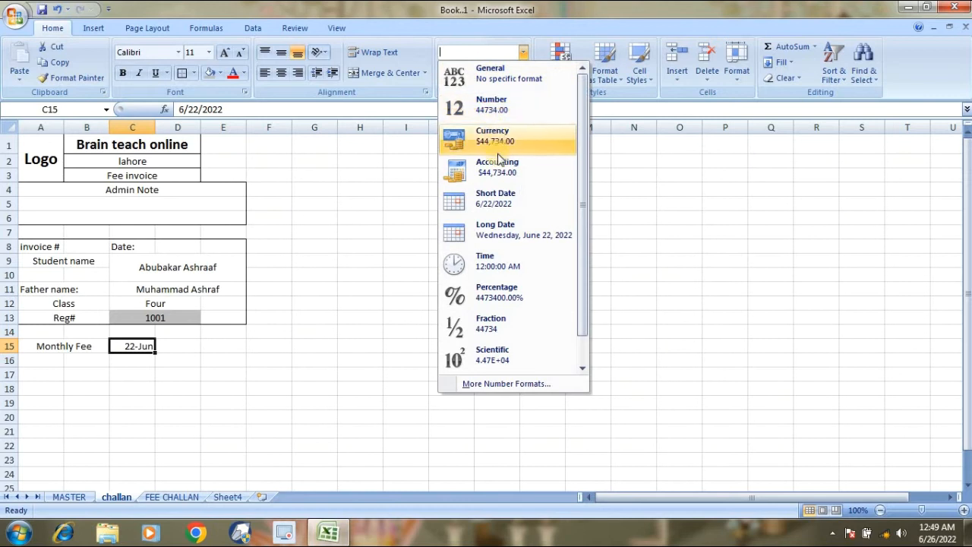
left_click(498, 203)
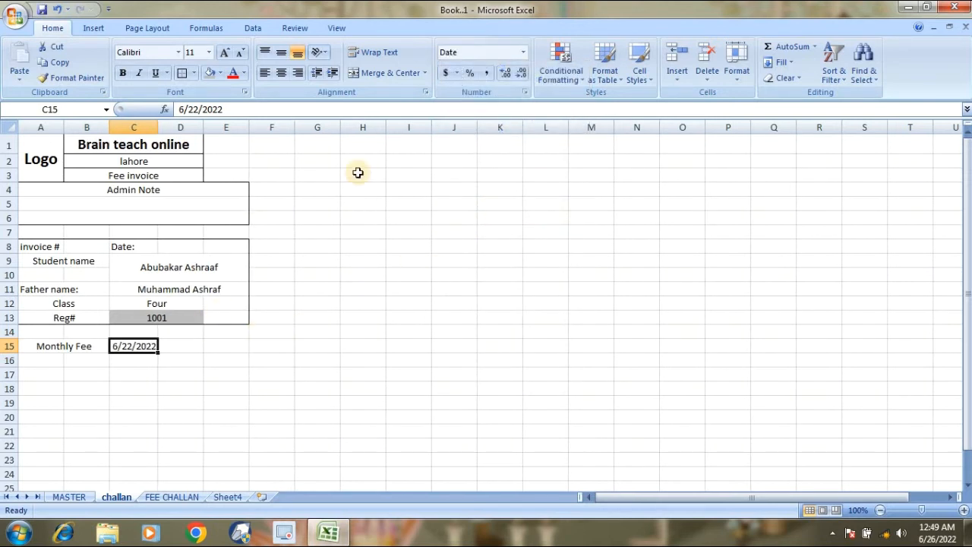
key("ctrl+z")
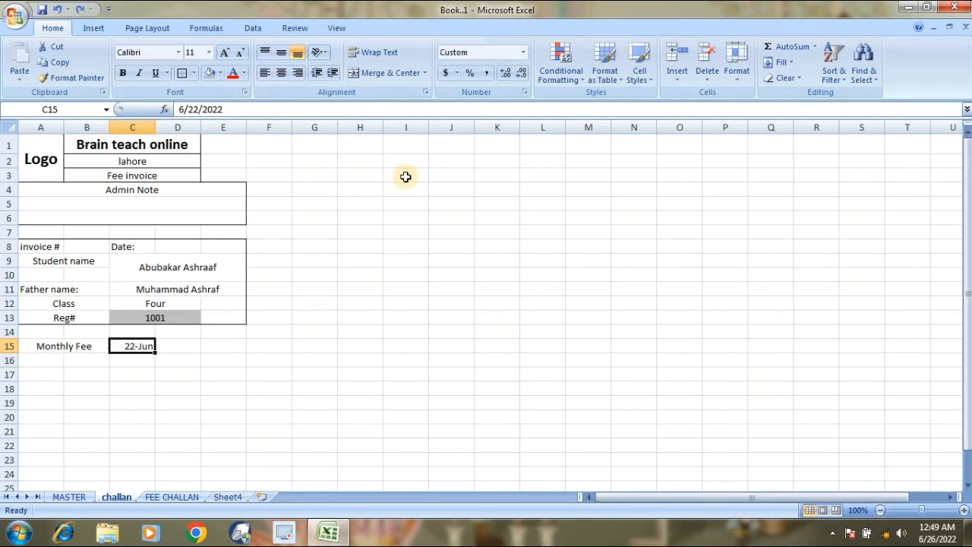
left_click(521, 51)
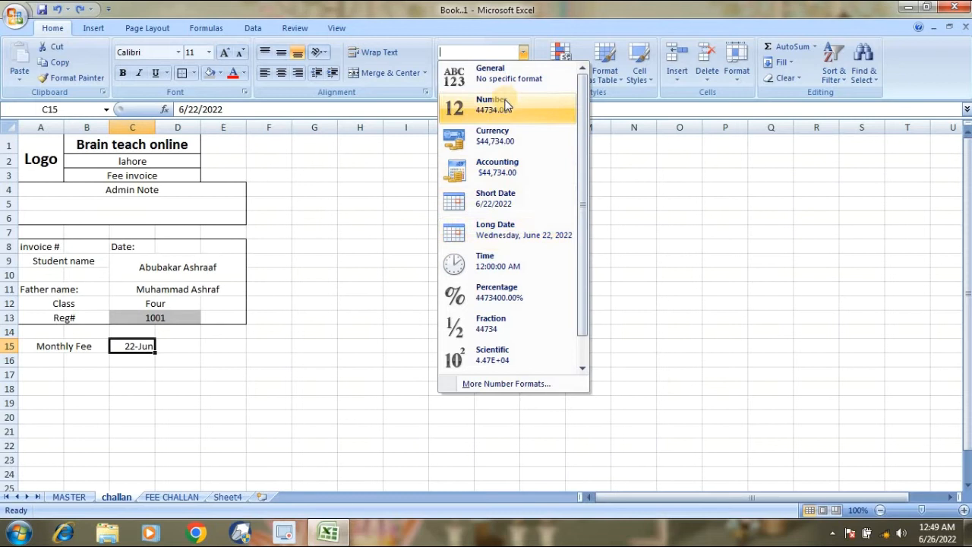
left_click(507, 101)
key("ctrl+z")
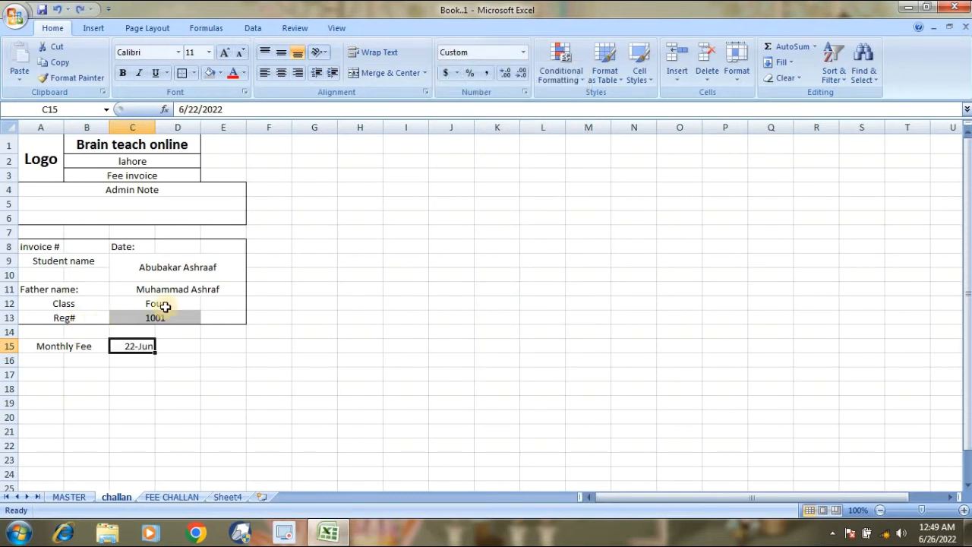
left_click(523, 52)
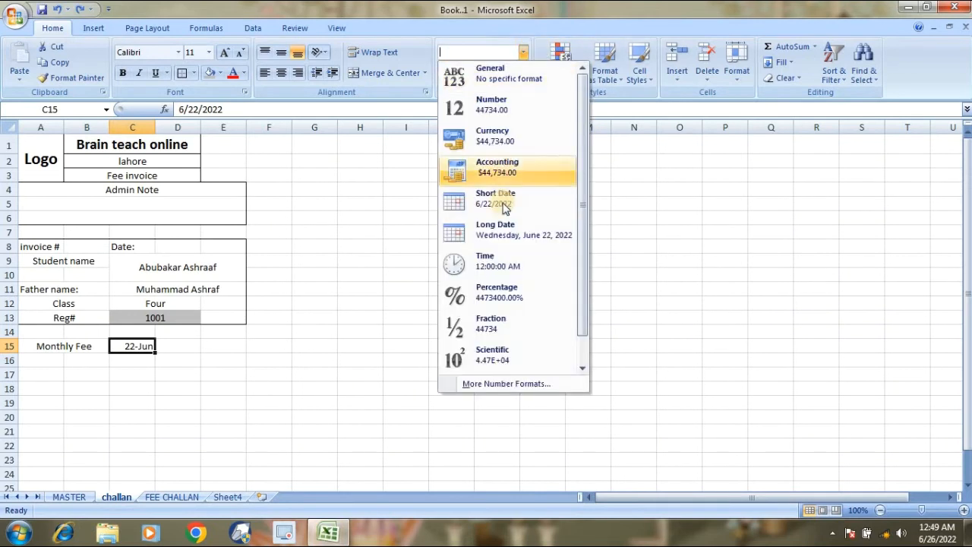
left_click(514, 241)
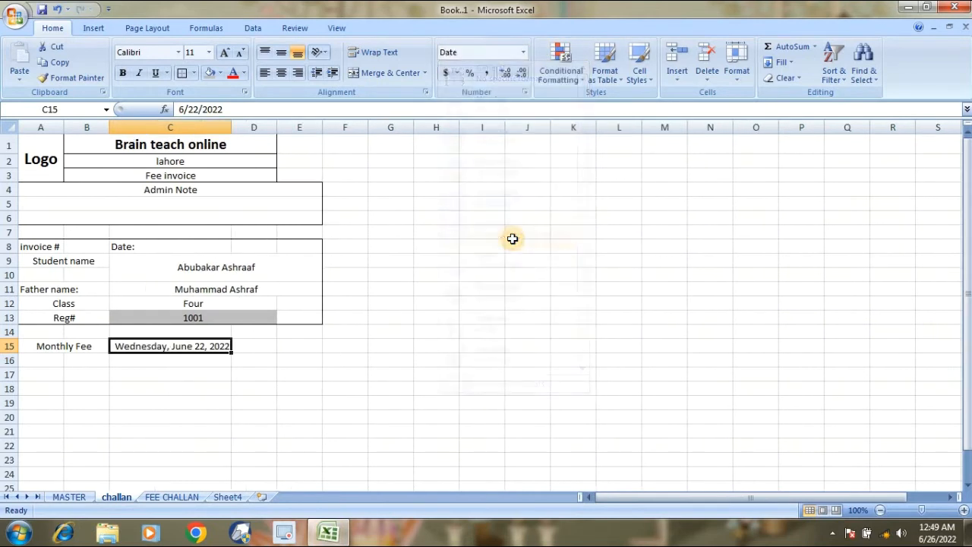
key("ctrl+z")
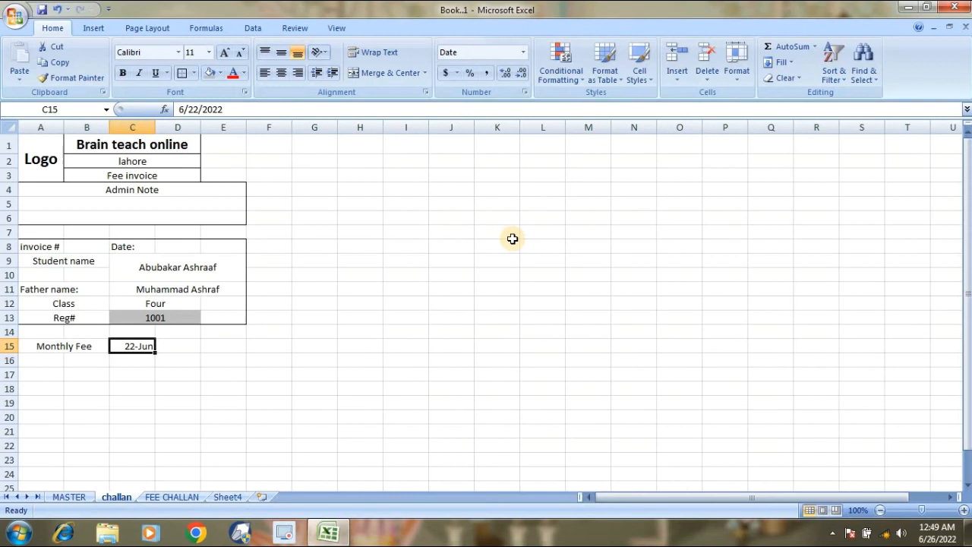
Try and undo accounting and text formats, then merge C15:D15 with 22-Jun centred.
left_click(523, 52)
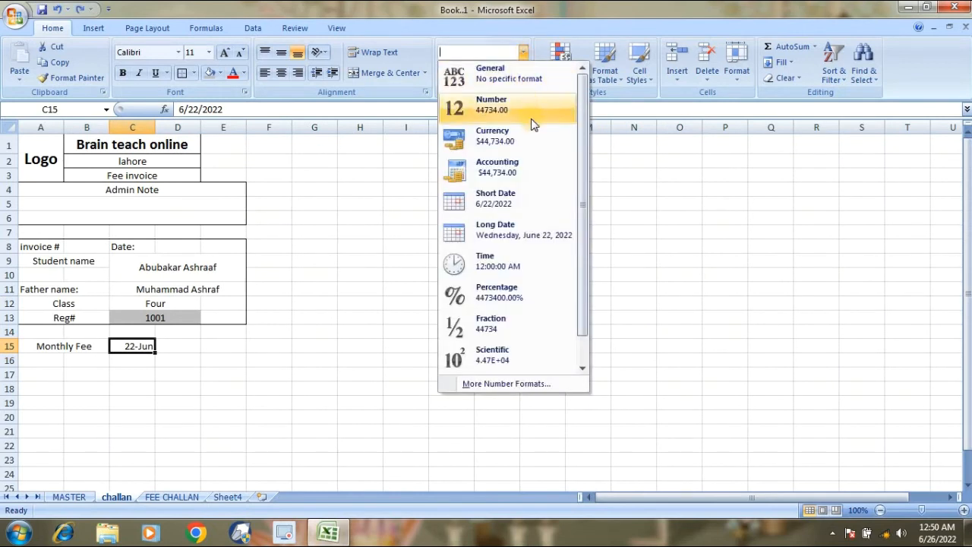
left_click(527, 167)
key("ctrl+z")
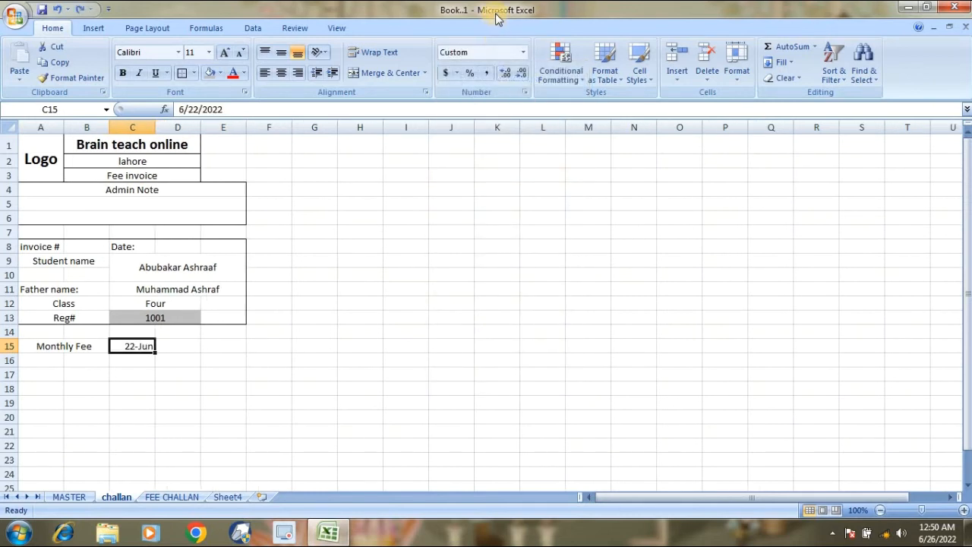
left_click(522, 52)
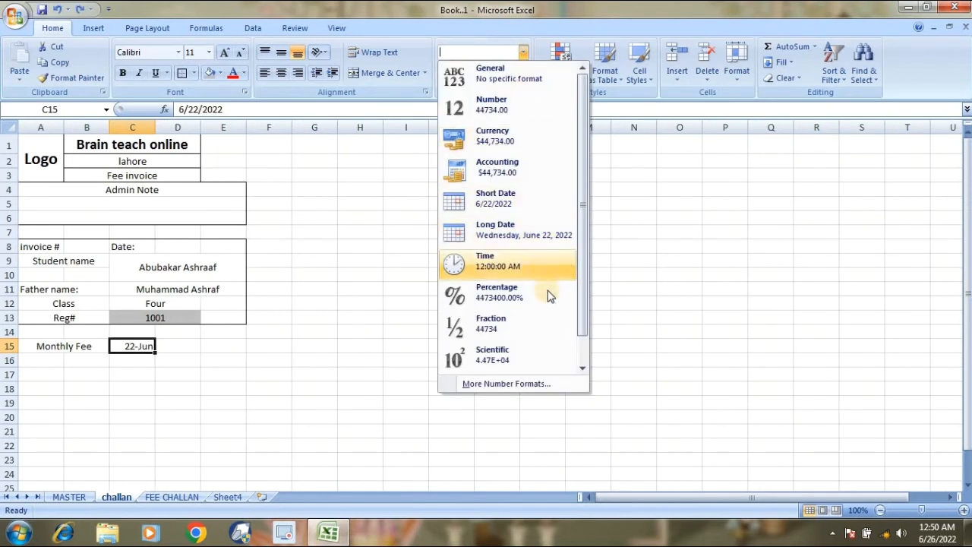
left_click_drag(576, 295, 576, 139)
left_click_drag(580, 245, 553, 358)
left_click(518, 370)
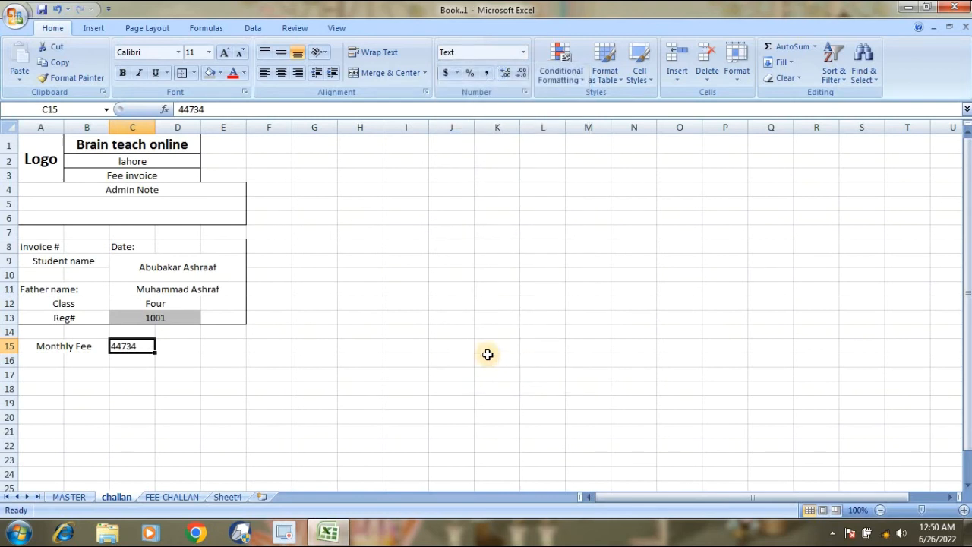
key("ctrl+z")
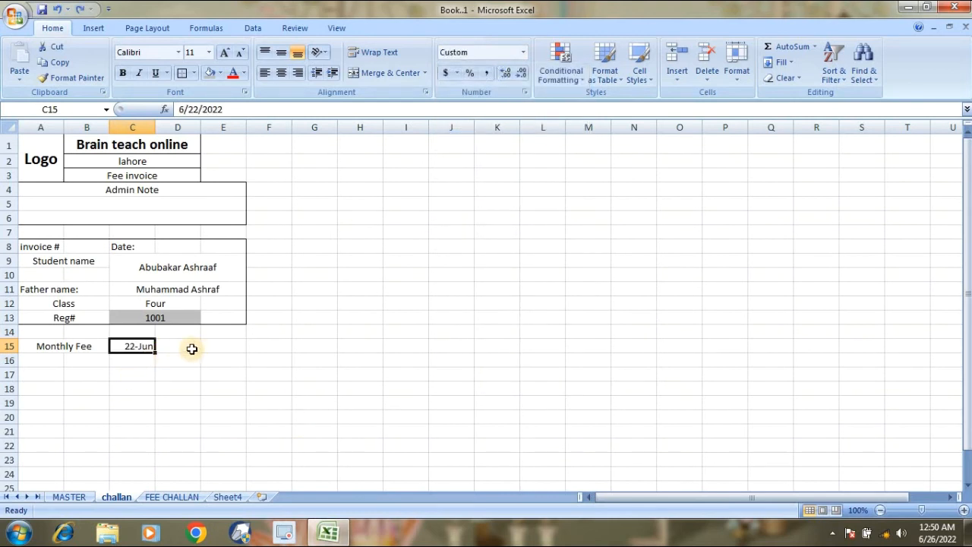
left_click_drag(173, 346, 148, 346)
left_click(363, 72)
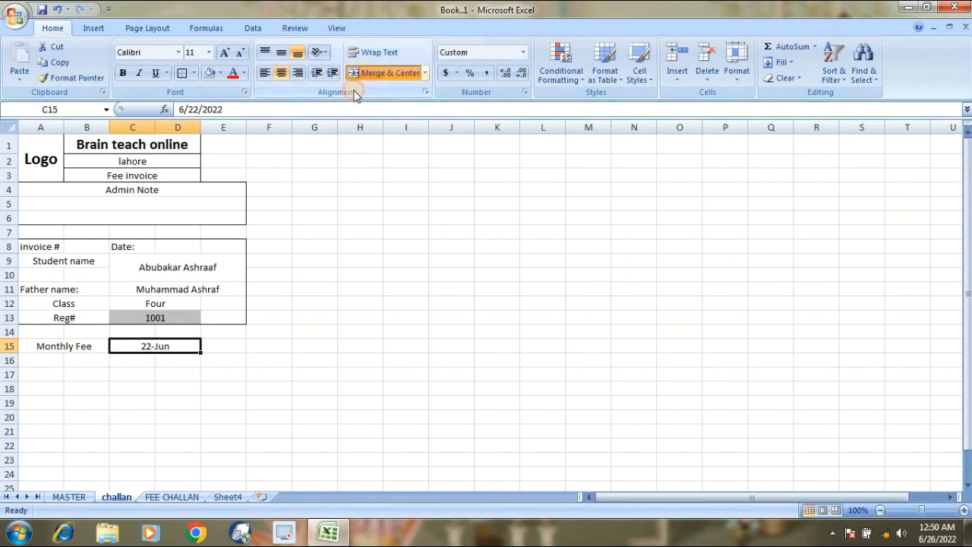
Enter 2000 as the monthly fee in E15 and an Arrears label merged across A16:B16.
left_click(218, 349)
type("2")
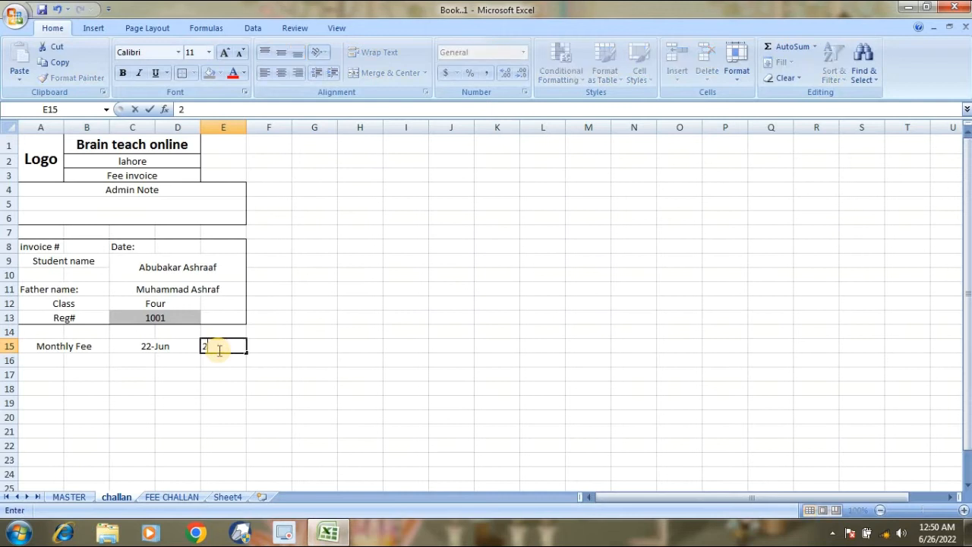
type("000")
key("Return")
key("Left")
key("Left")
key("Left")
key("Left")
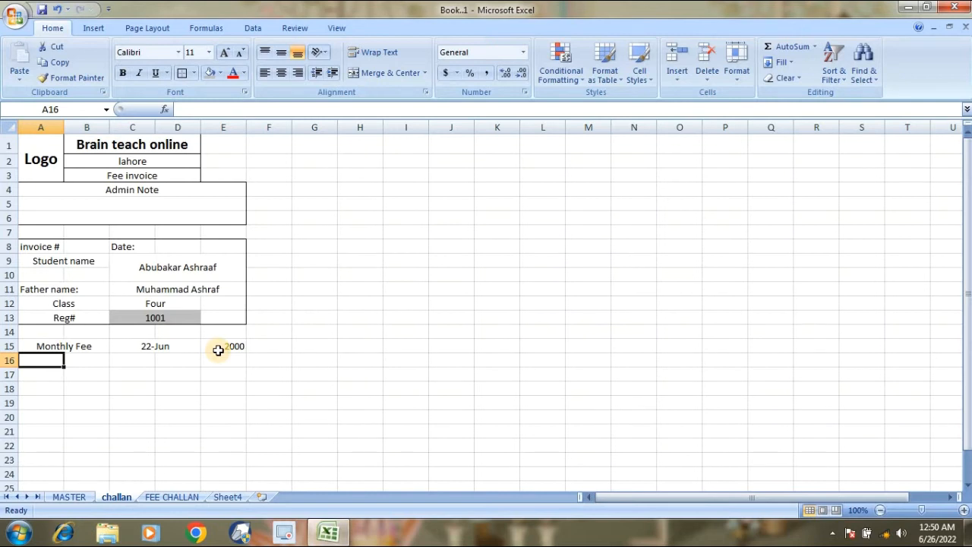
key("shift+Right")
left_click(379, 80)
type("Arrea")
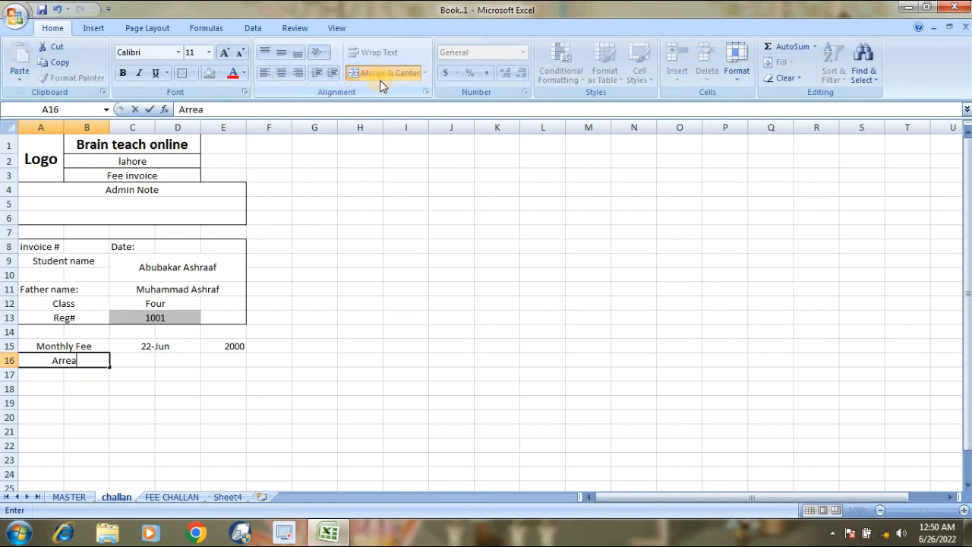
type("rs")
key("Tab")
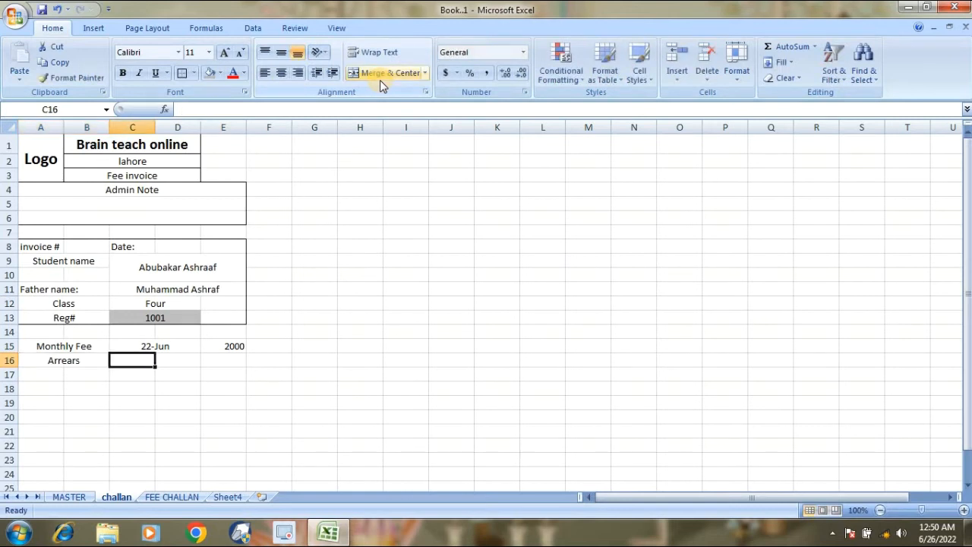
Enter 1000 as the arrears amount in E16 and centre it vertically.
key("Tab")
key("Tab")
left_click(385, 72)
type("1000")
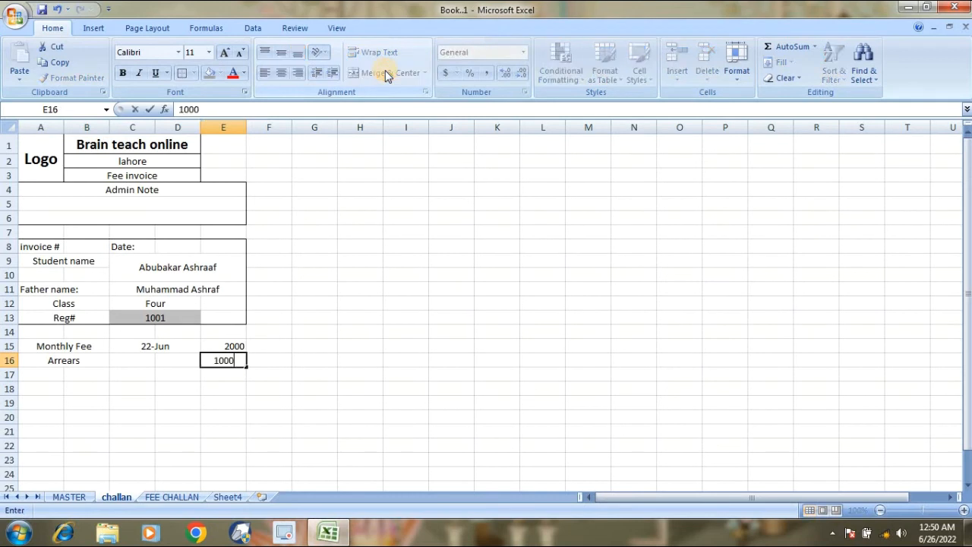
key("Return")
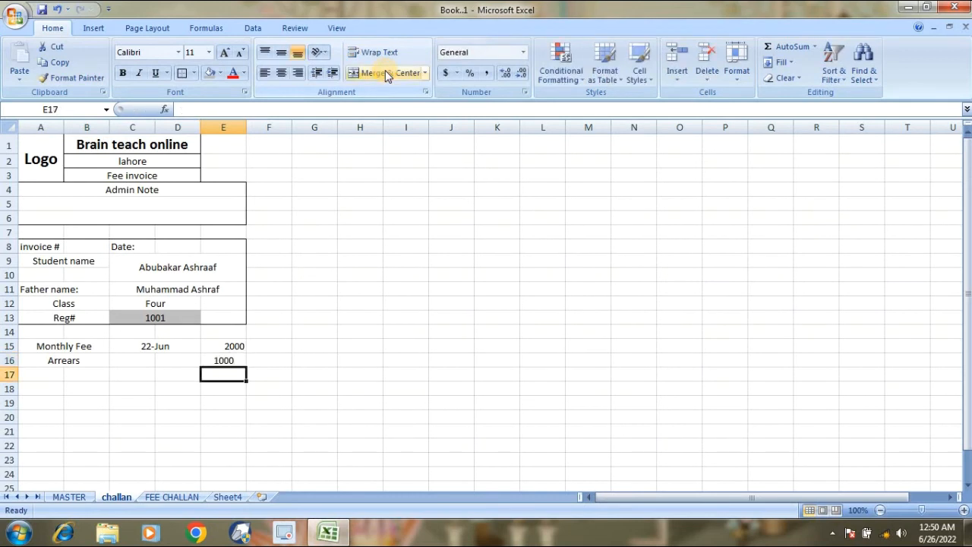
key("Up")
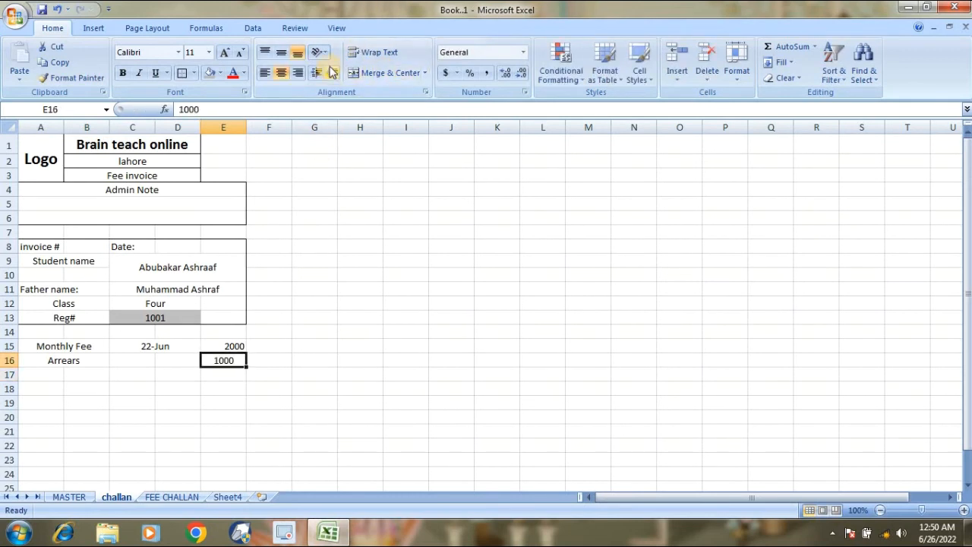
left_click(282, 53)
Right-align the 1000 arrears amount in E16.
left_click(298, 72)
left_click(58, 305)
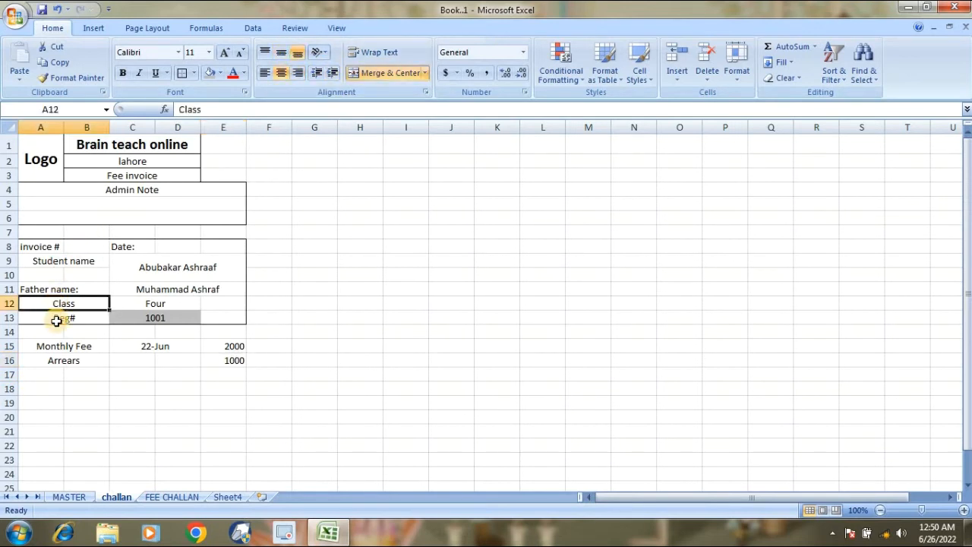
double_click(56, 321)
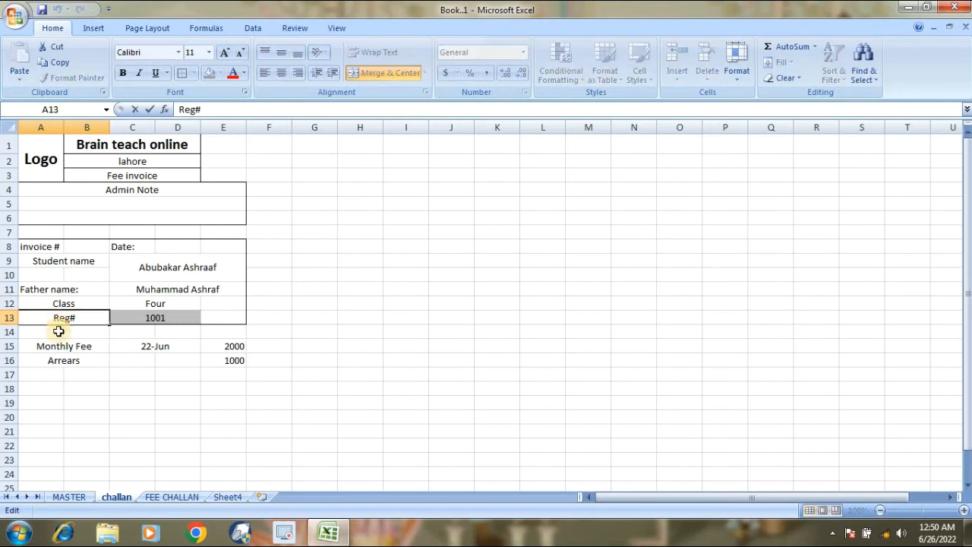
double_click(57, 402)
key("Escape")
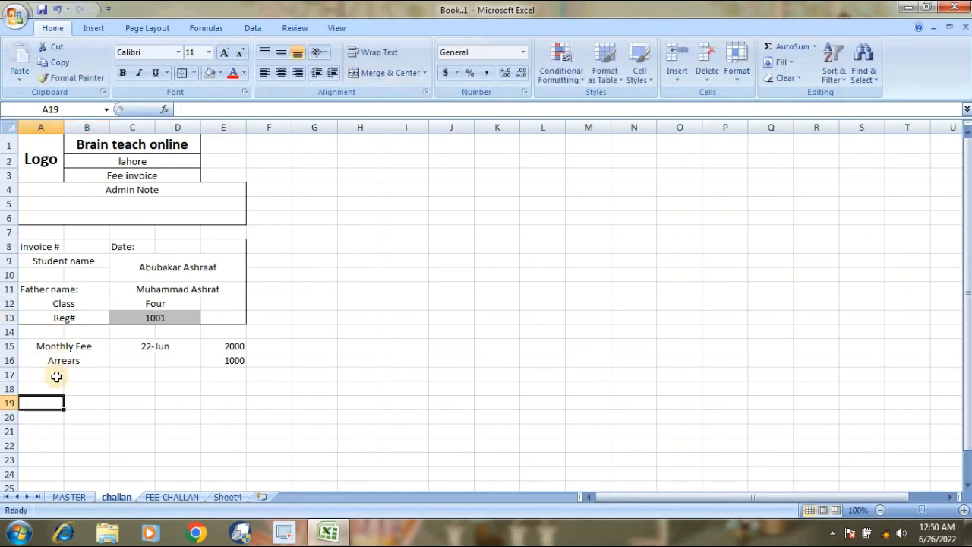
Add Annual fund merged across A17:B17, with 3000 in E17.
left_click_drag(57, 377, 76, 383)
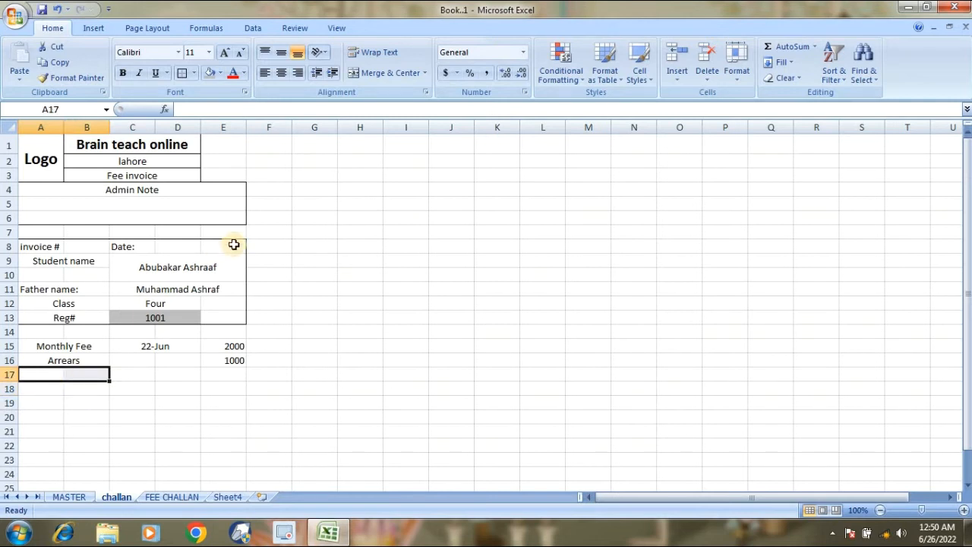
left_click(375, 78)
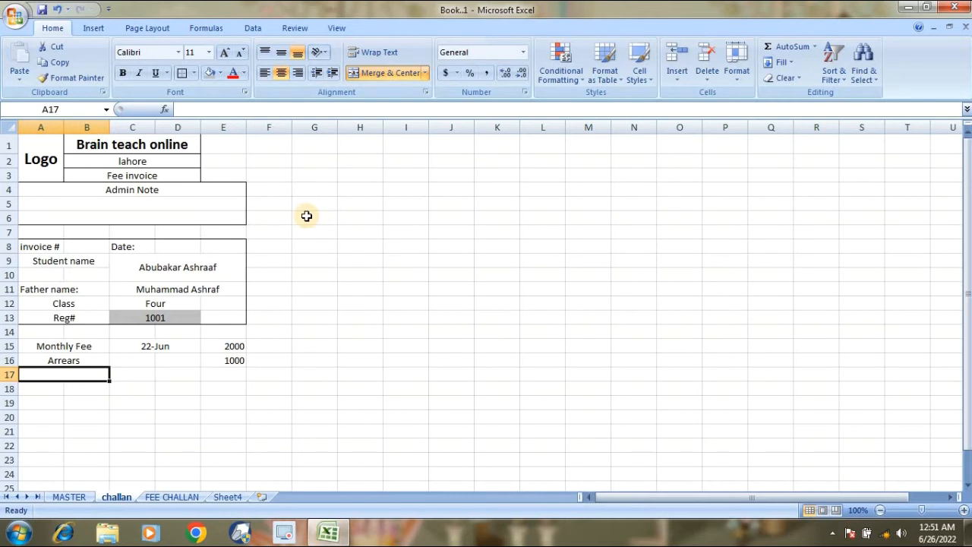
type("Annu")
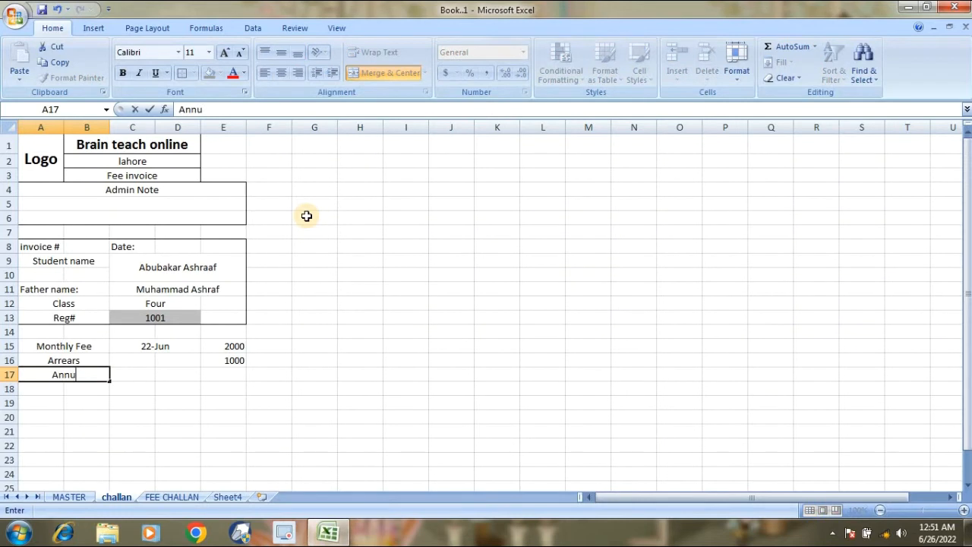
type("al fund")
key("Return")
key("Up")
key("Right")
key("Right")
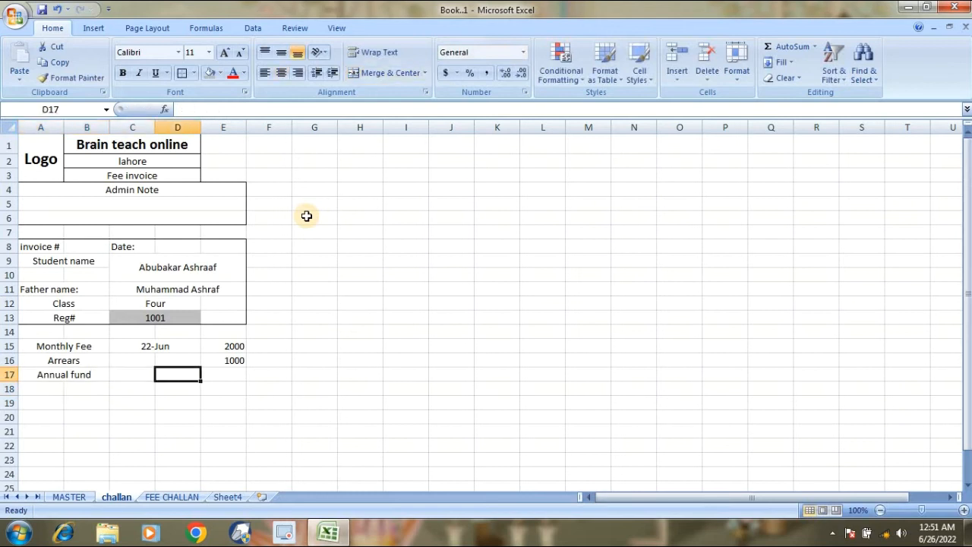
key("Right")
type("3000")
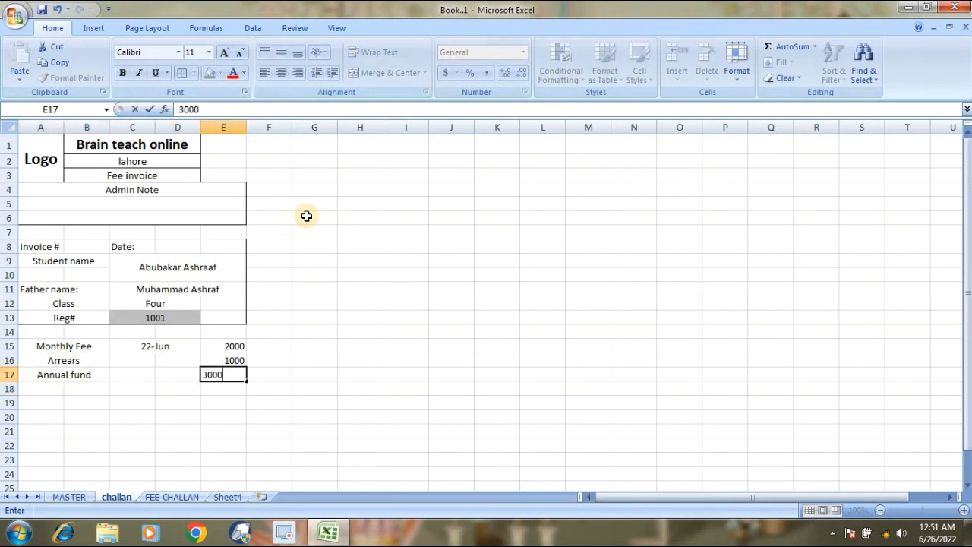
key("Return")
Add Extra charges merged across A18:B18, with 200 in E18.
key("Left")
key("Left")
key("Left")
key("Left")
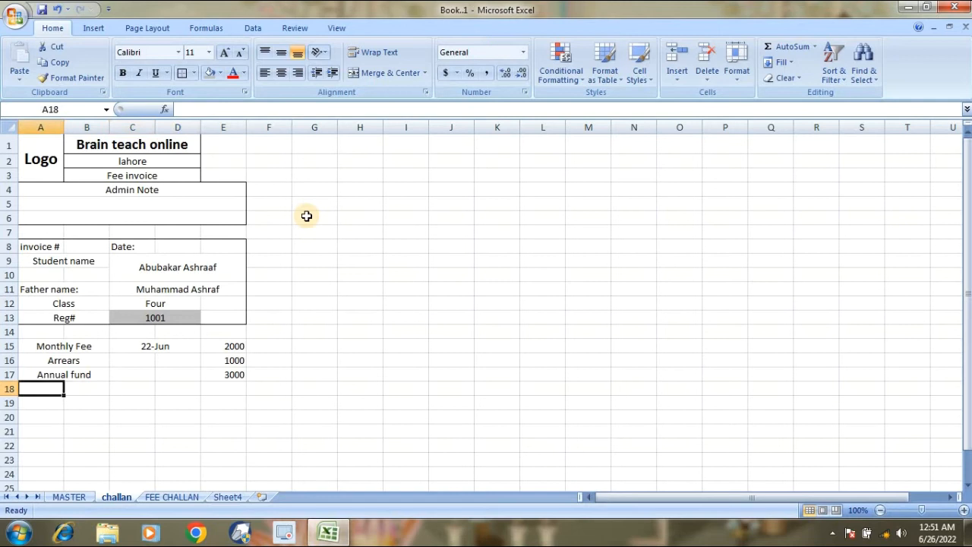
key("shift+Right")
left_click(362, 72)
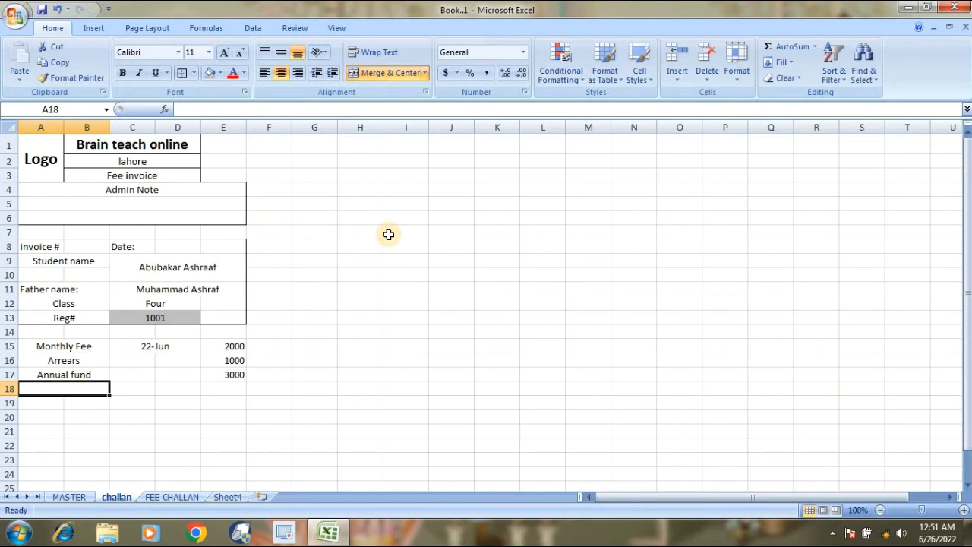
type("Extra charg")
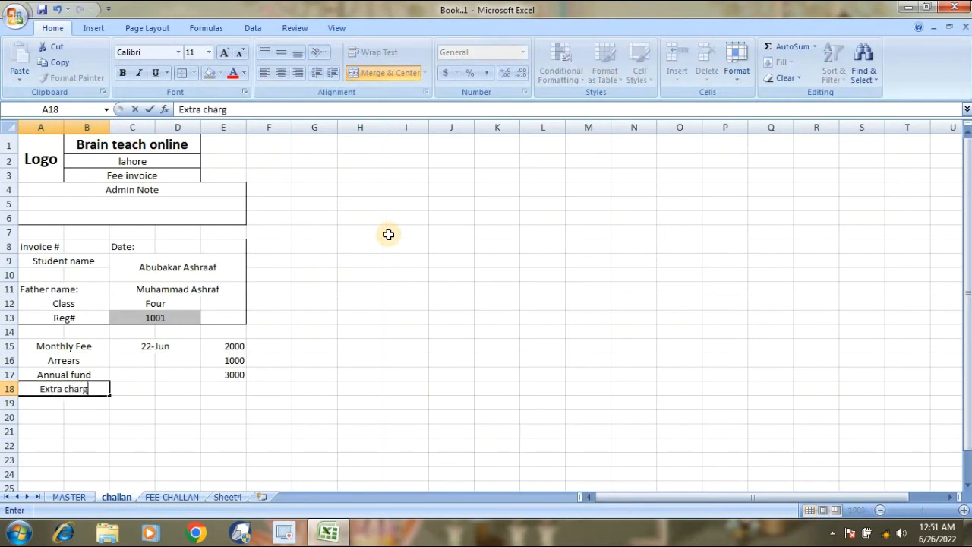
type("ges")
key("BackSpace")
key("BackSpace")
key("BackSpace")
type("es")
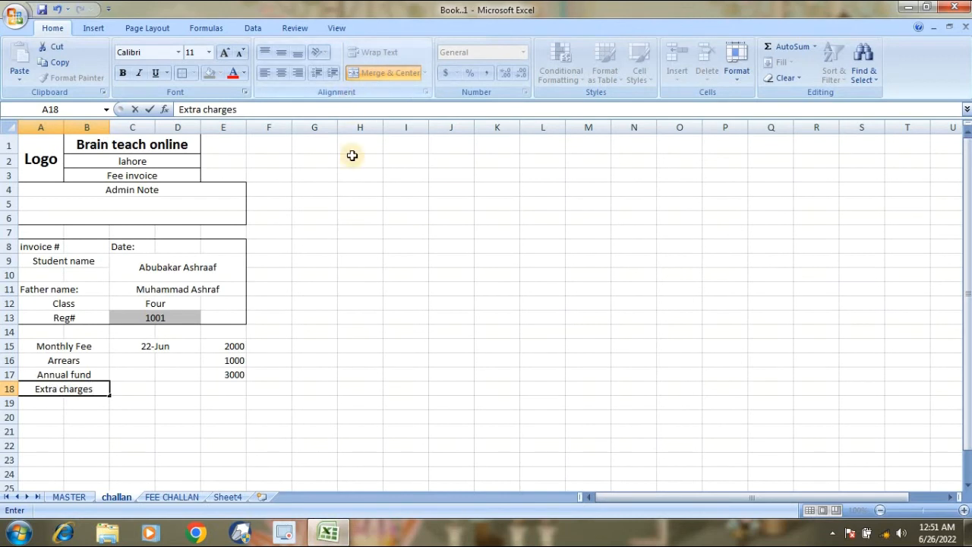
key("Tab")
key("Tab")
key("Tab")
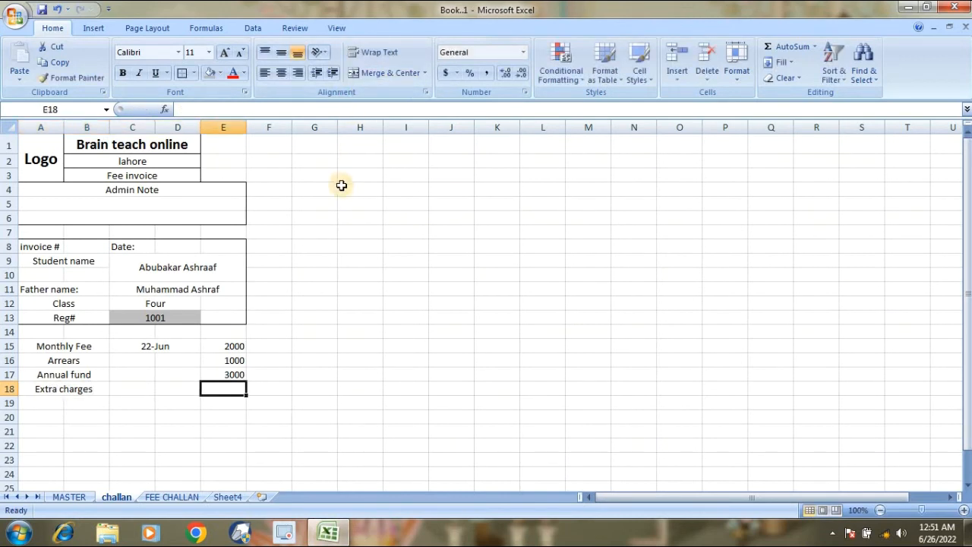
type("200")
key("Return")
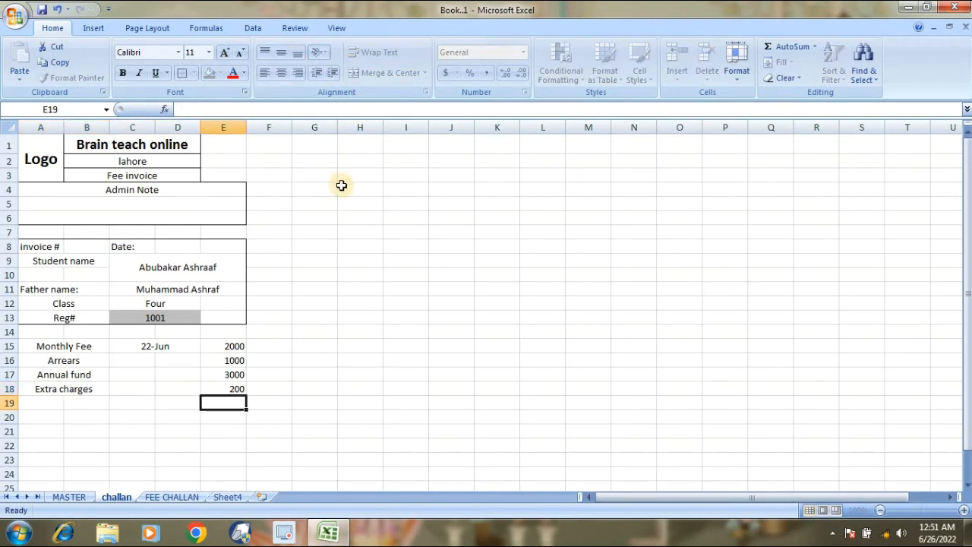
Select A19:B19 for the next fee label.
key("Return")
key("Left")
key("Left")
key("Left")
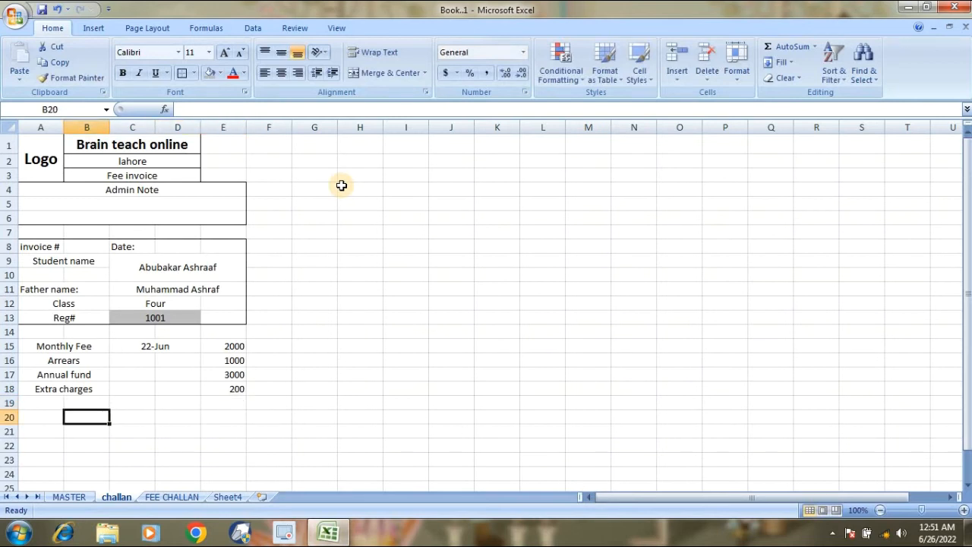
key("Down")
key("Up")
key("Left")
key("Up")
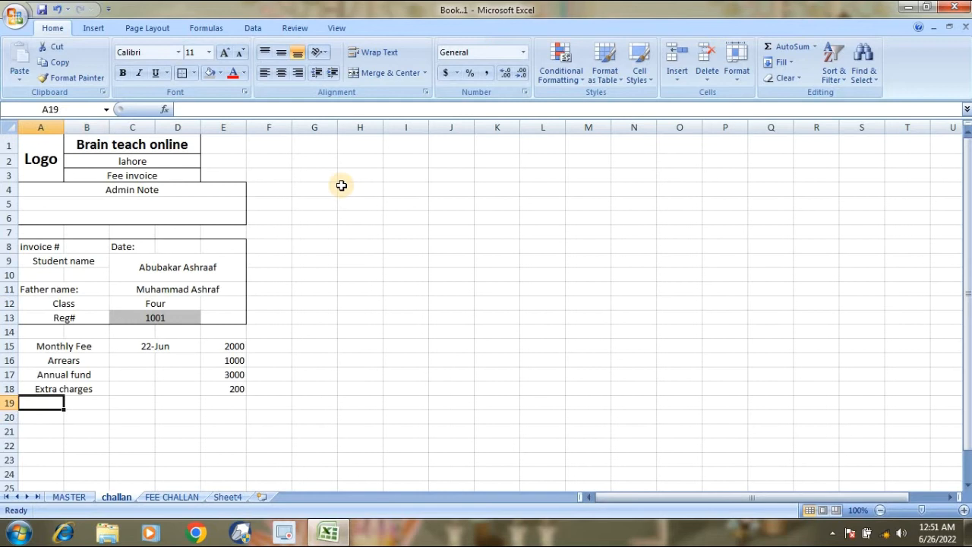
key("shift+Right")
Label A19:B19 Account payable and total E15:E18 with =SUM in E19, giving 6200.
left_click(383, 72)
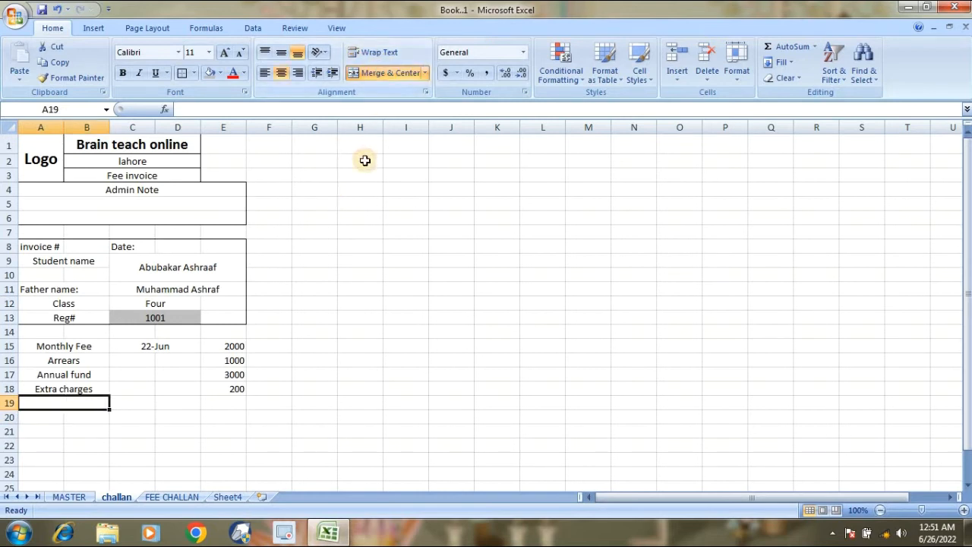
type("Account pa")
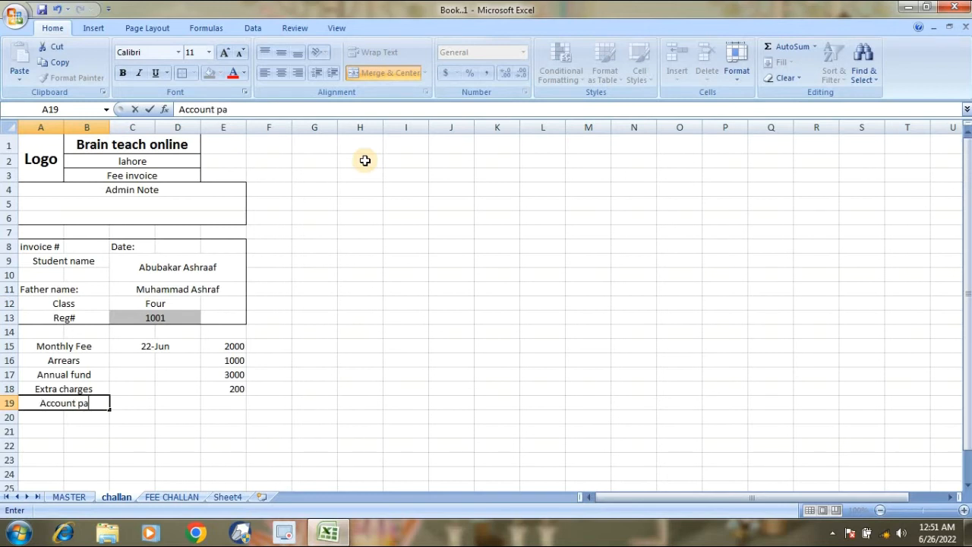
type("yabl")
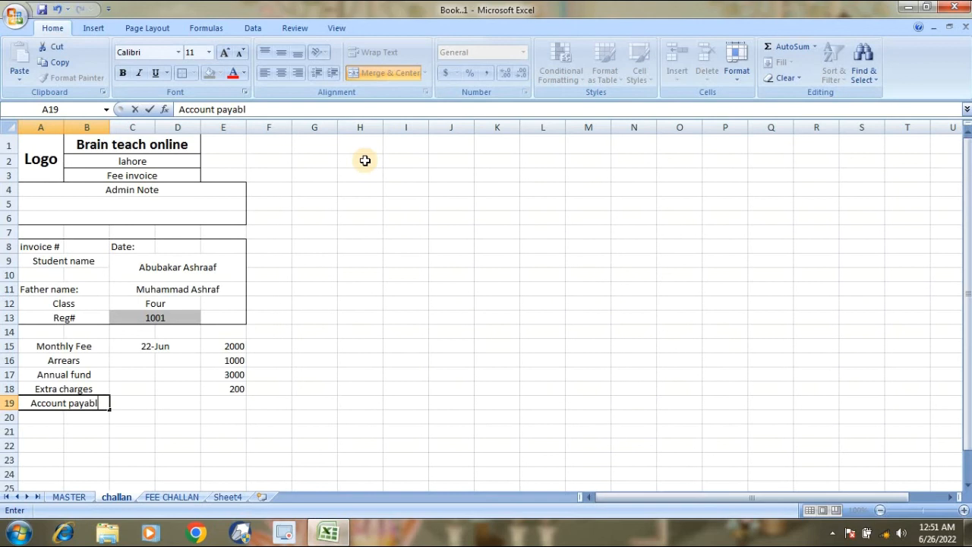
type("e")
key("Tab")
key("Tab")
key("Tab")
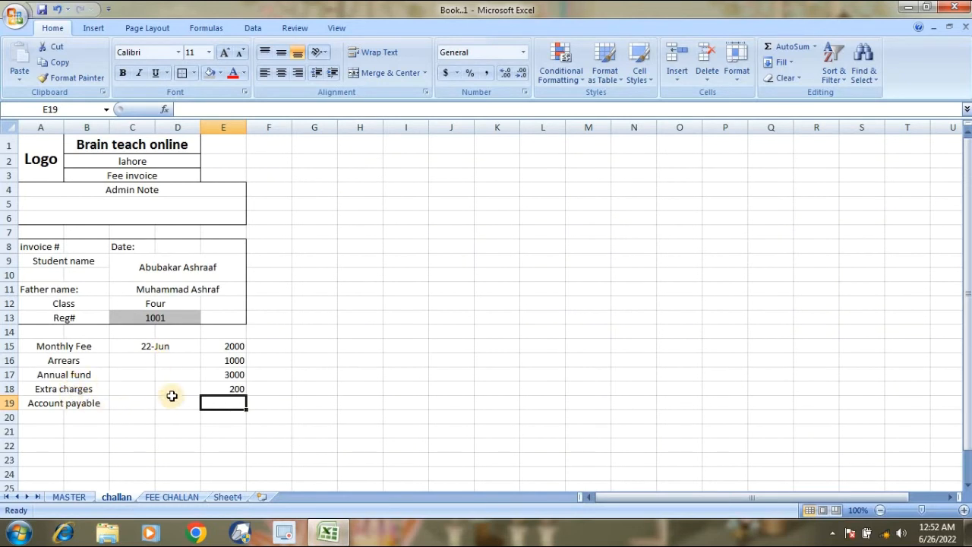
type("=sum")
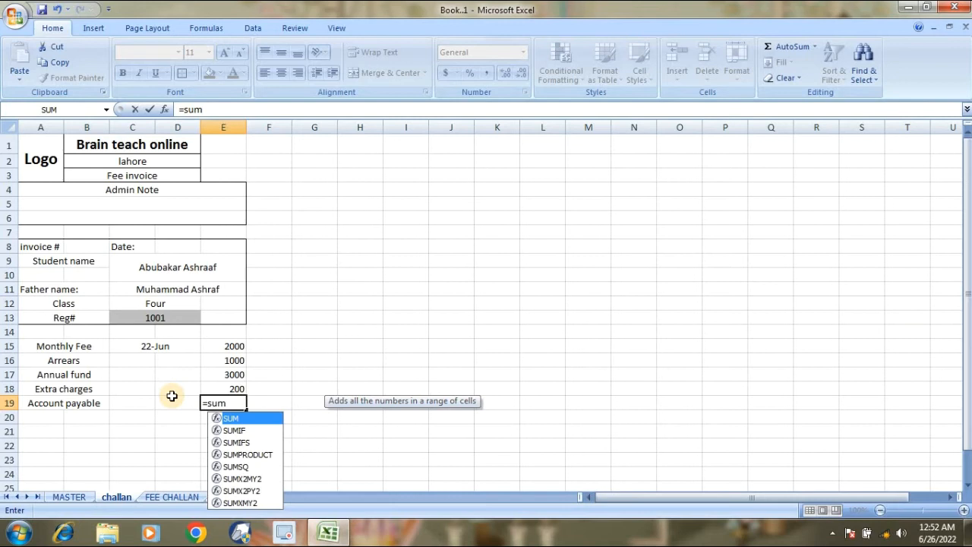
type("(")
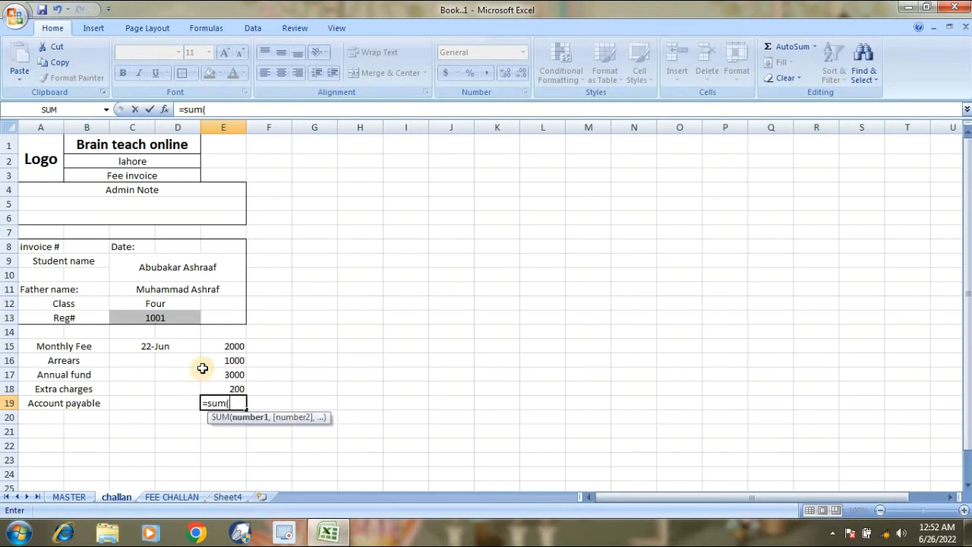
left_click_drag(218, 347, 225, 388)
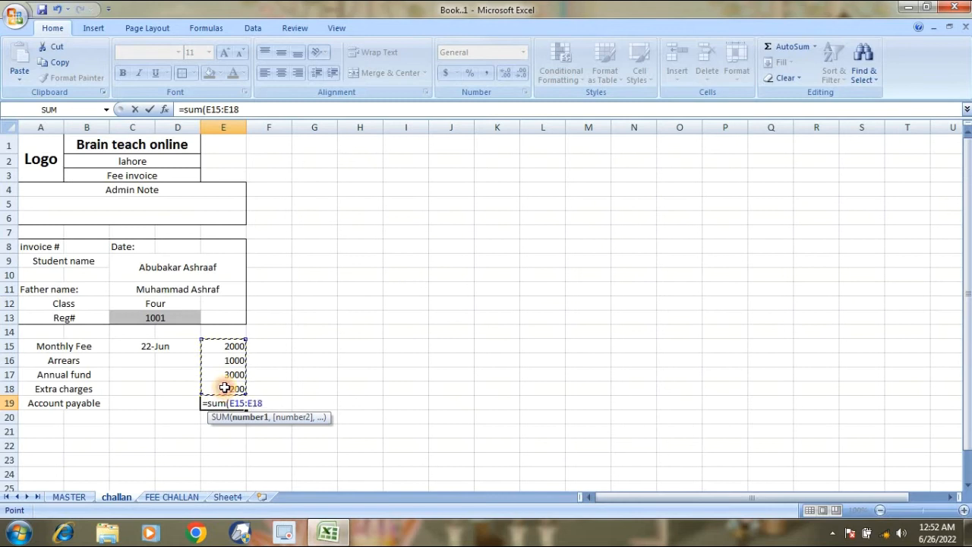
key("Return")
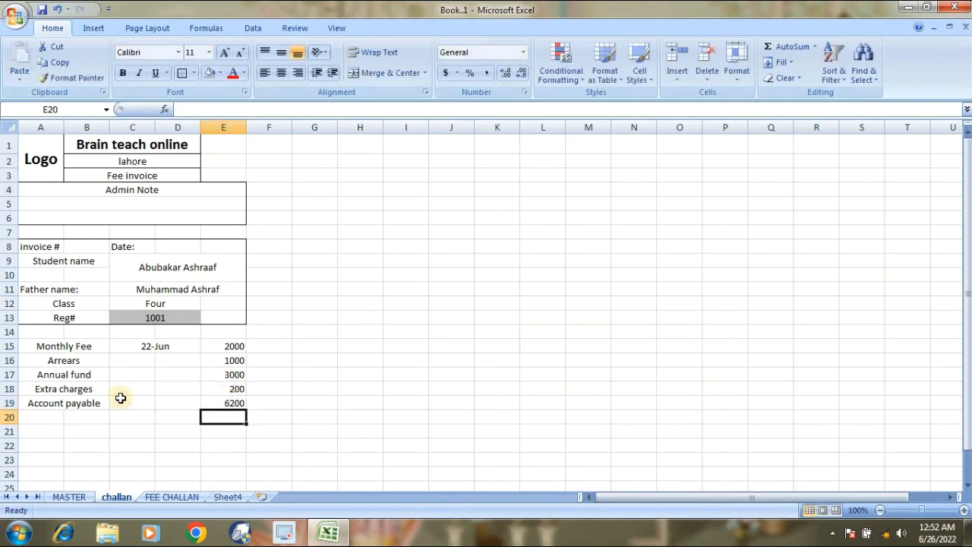
Bold the Account payable row and put borders around fee rows A15:E19.
left_click_drag(74, 402, 211, 406)
key("ctrl+b")
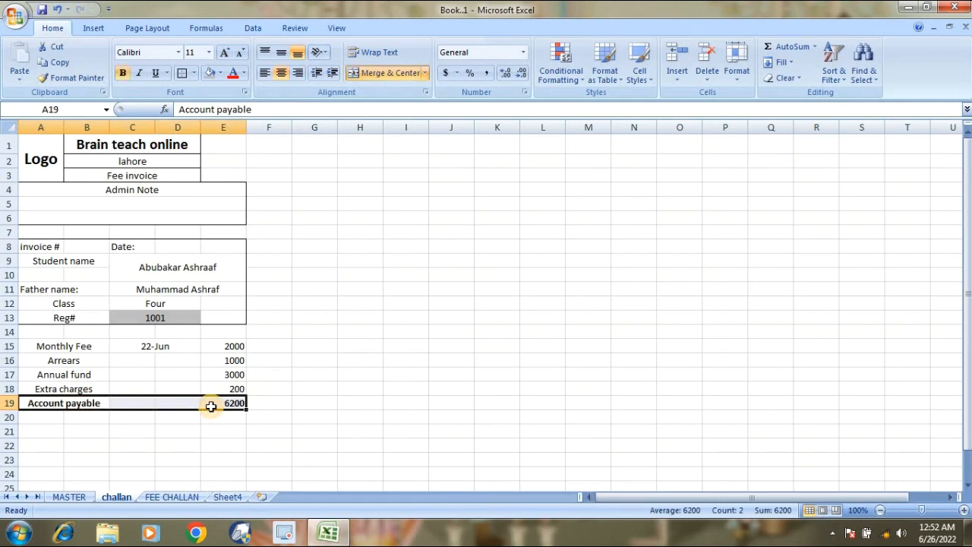
left_click_drag(46, 345, 212, 403)
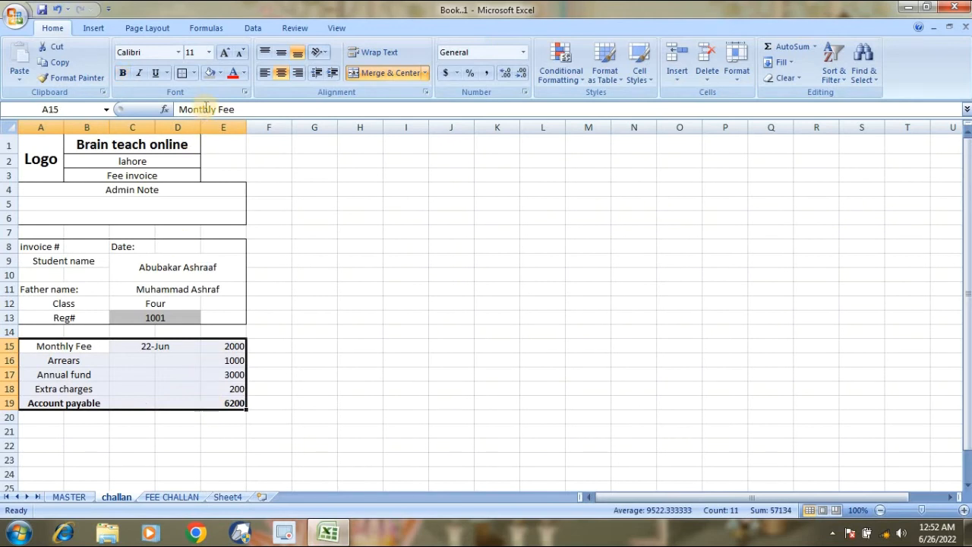
left_click(182, 76)
left_click(131, 416)
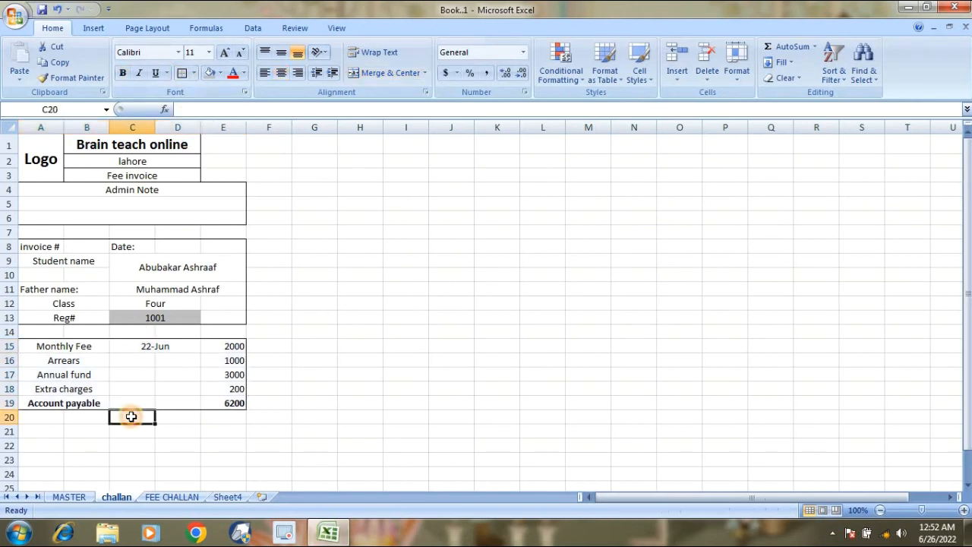
Shade the Account payable row grey.
left_click(75, 403)
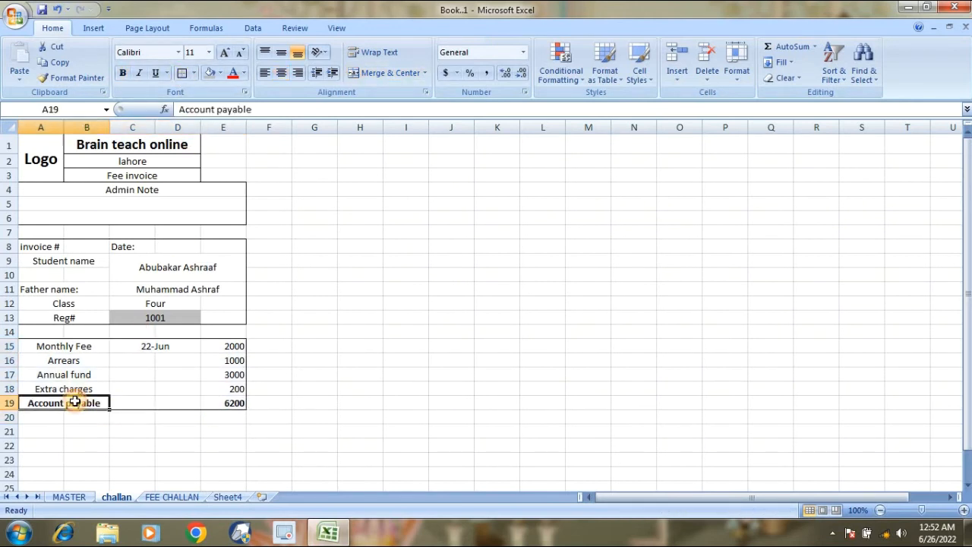
key("shift+Right")
key("shift+Right")
key("shift+Right")
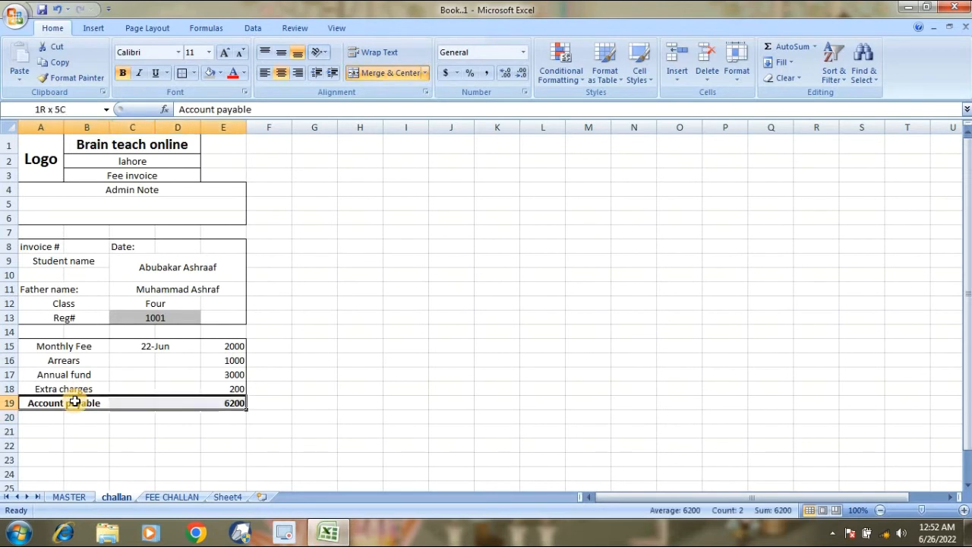
left_click(209, 73)
left_click(180, 454)
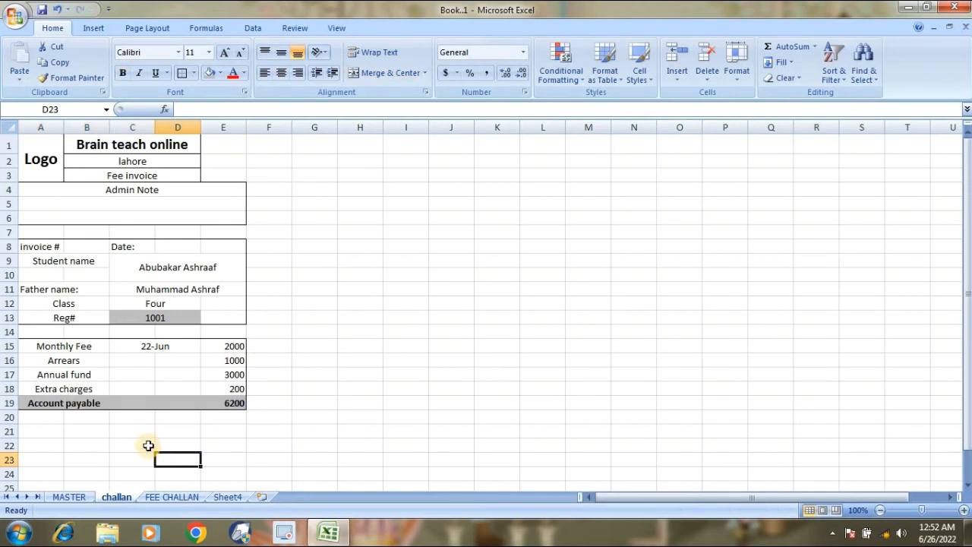
Type Payable after due date centred across merged A20:D20.
key("Down")
key("Down")
key("Down")
key("Down")
key("Down")
key("Down")
key("Left")
key("Up")
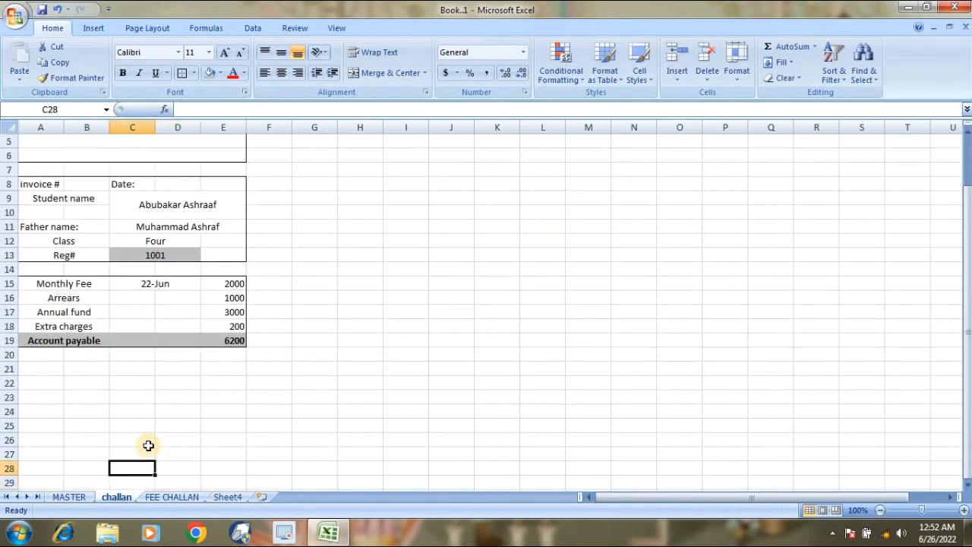
key("Up")
key("Up")
key("Up")
key("Left")
key("Left")
key("Up")
key("Up")
key("Up")
key("Up")
key("Up")
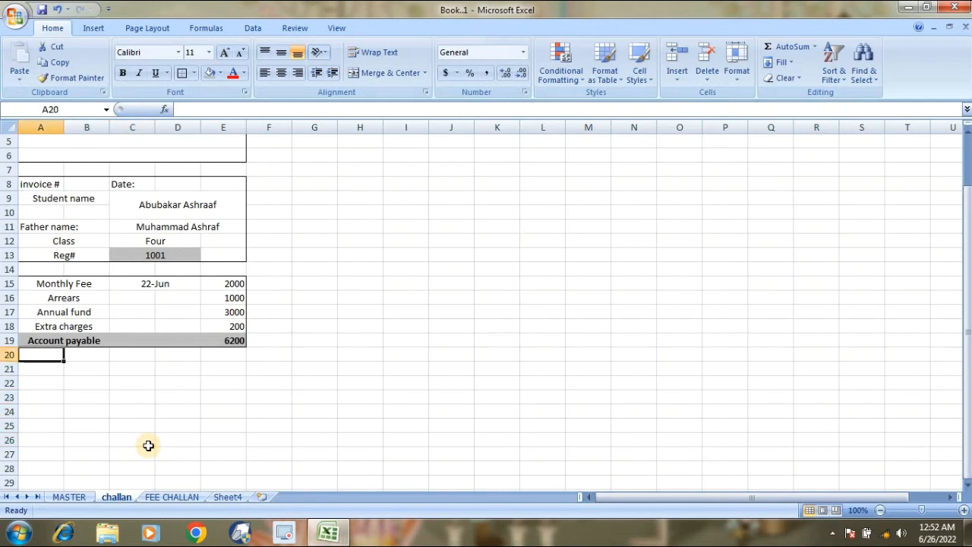
key("shift+Right")
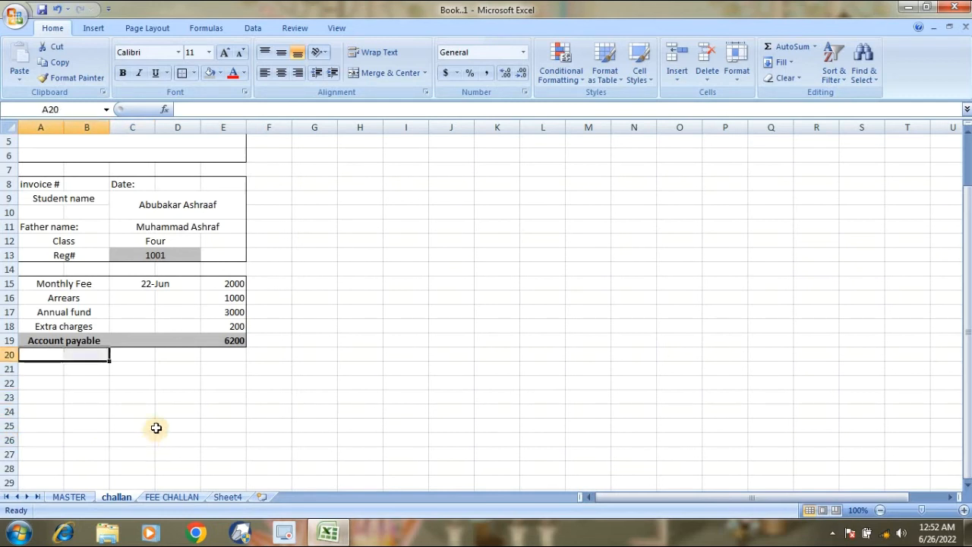
key("shift+Right")
key("shift+Right")
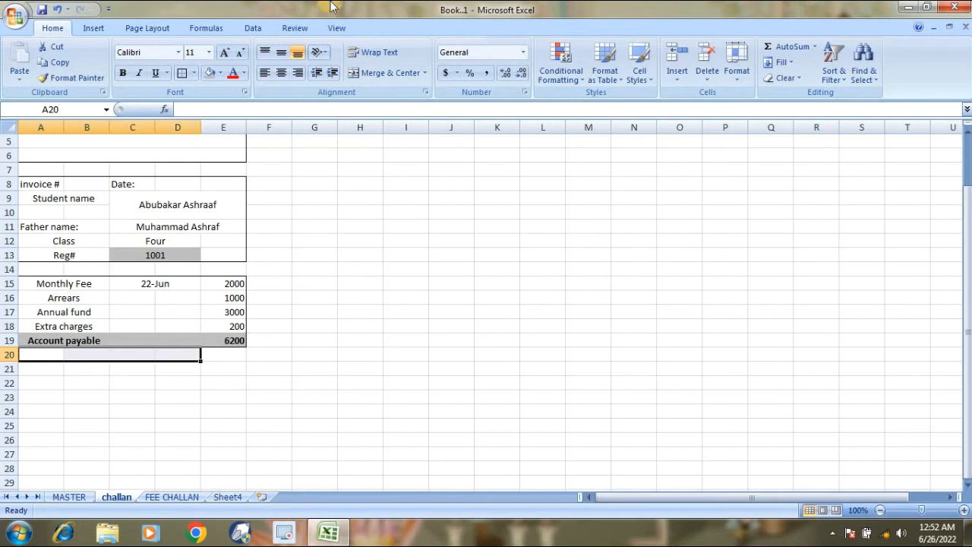
left_click(378, 73)
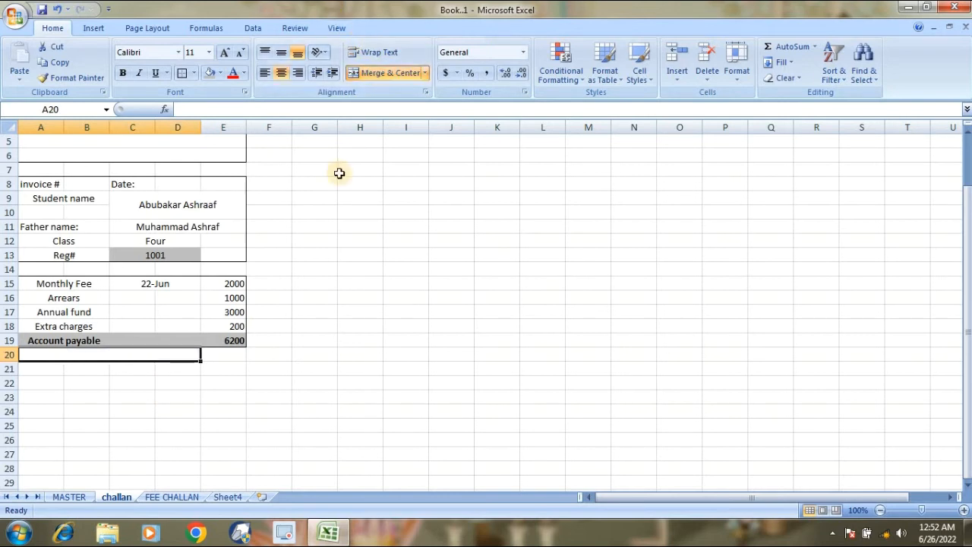
type("Pay")
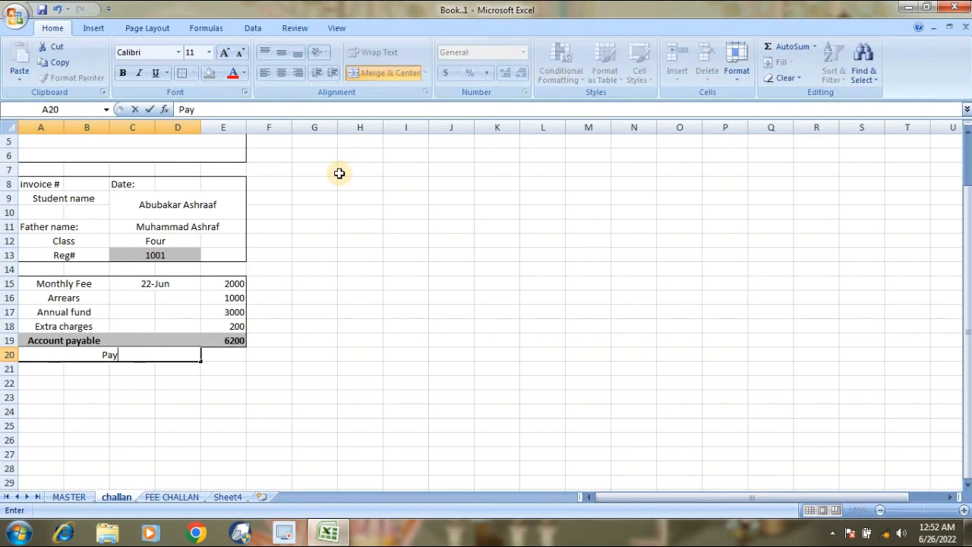
type("able after")
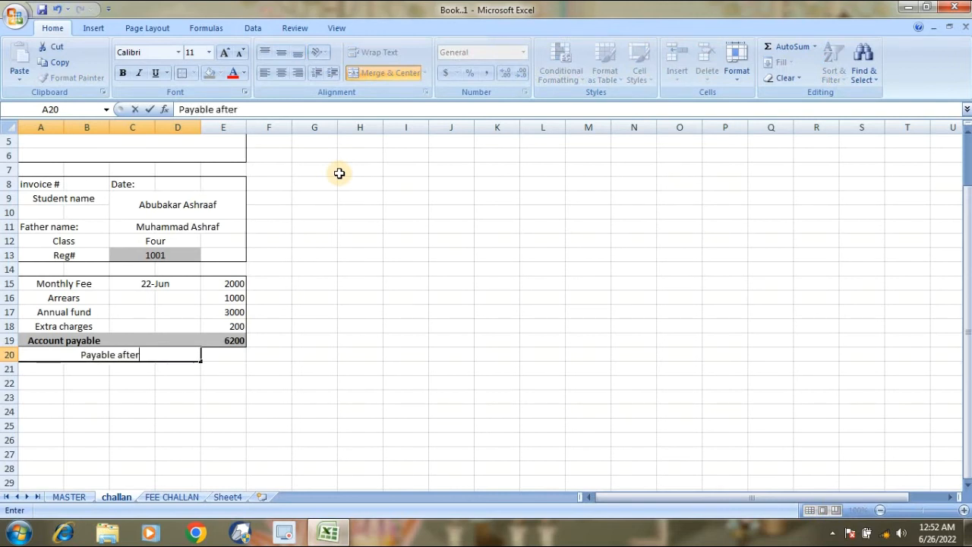
type(" d")
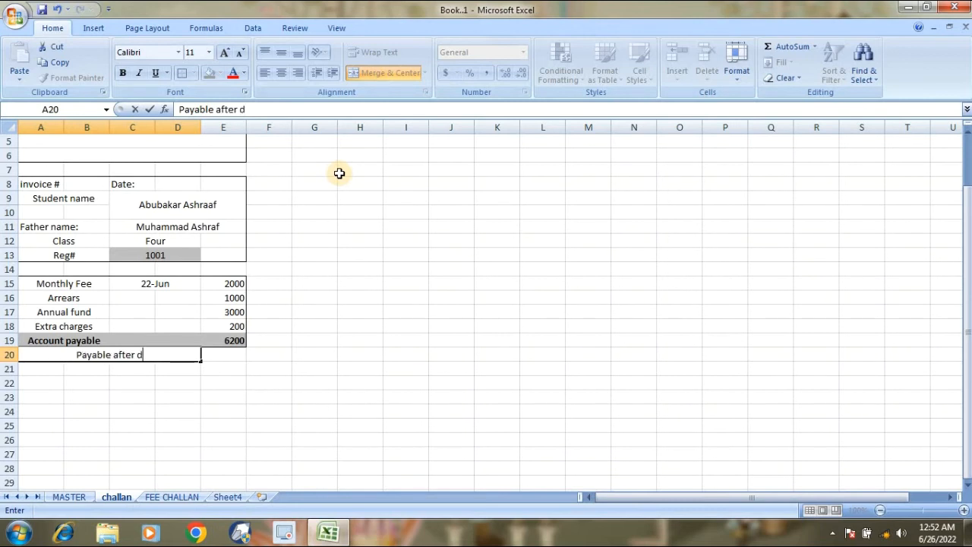
type("ue date")
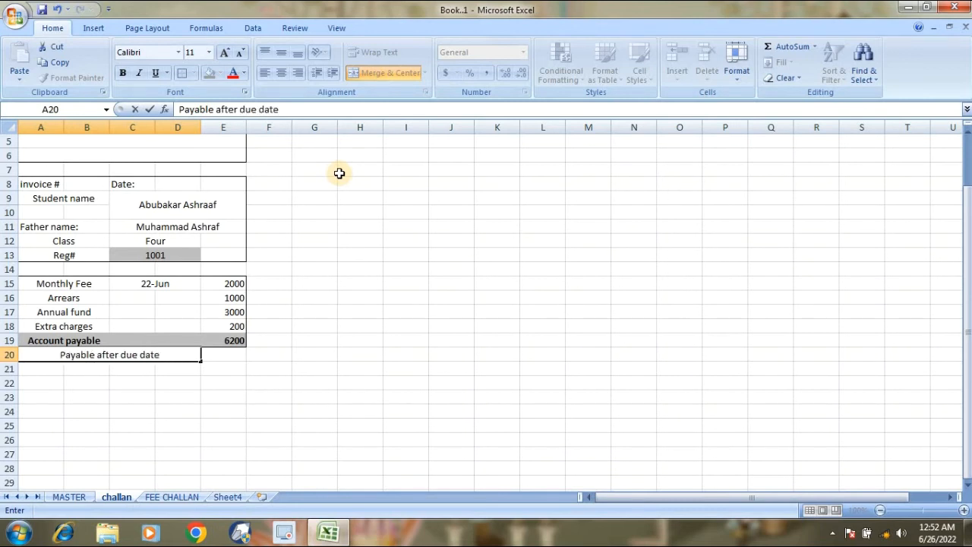
key("Tab")
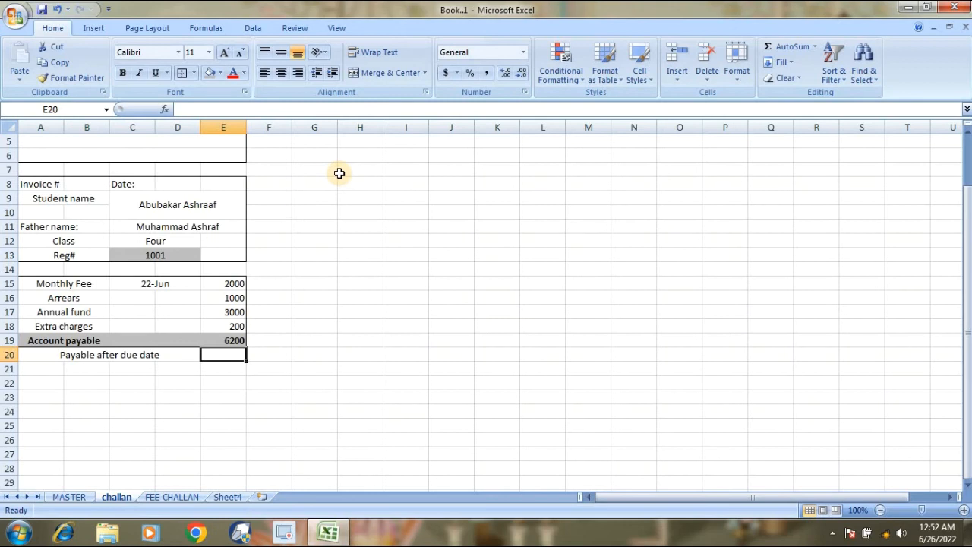
left_click(151, 354)
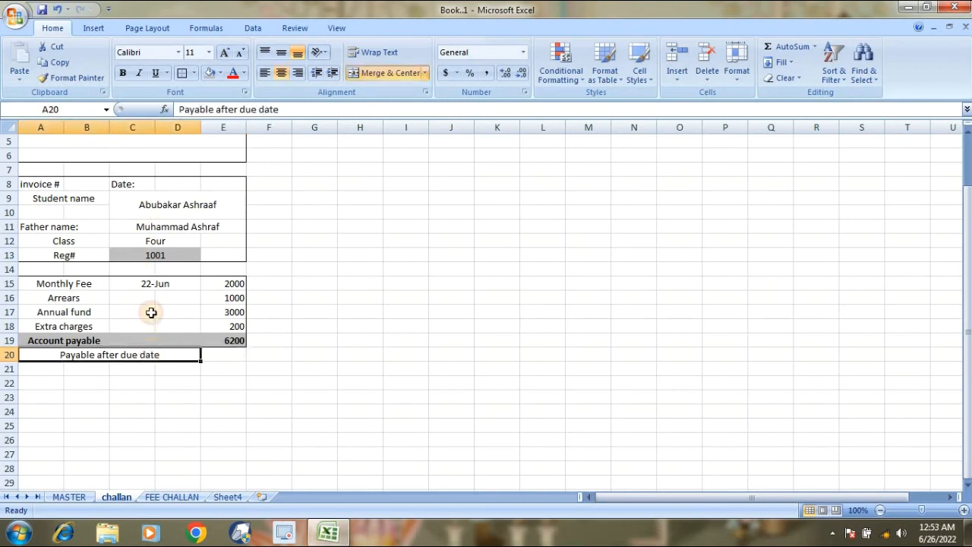
Left-align the Payable after due date label and enter =E19+200 in E20, showing 6400.
left_click(266, 74)
left_click(230, 355)
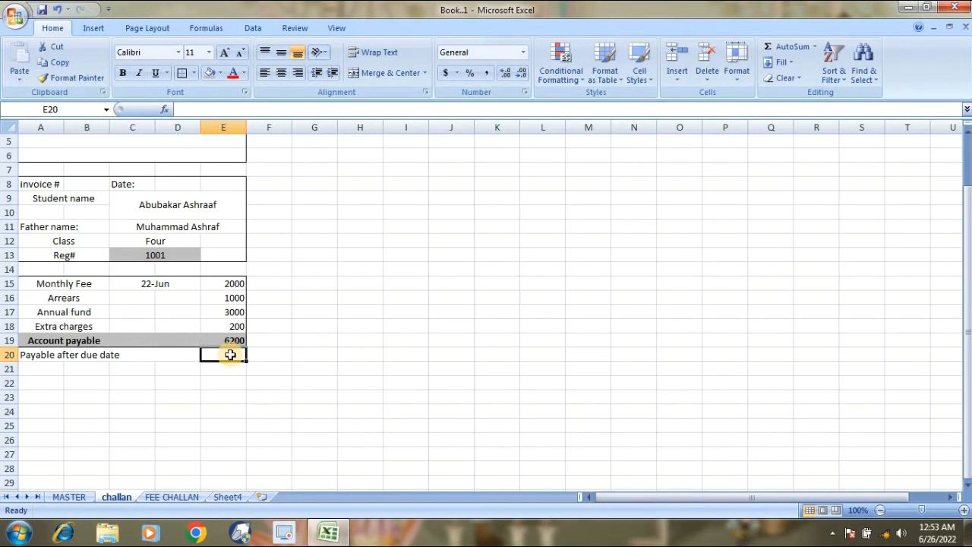
type("=")
left_click(232, 336)
type("+2000")
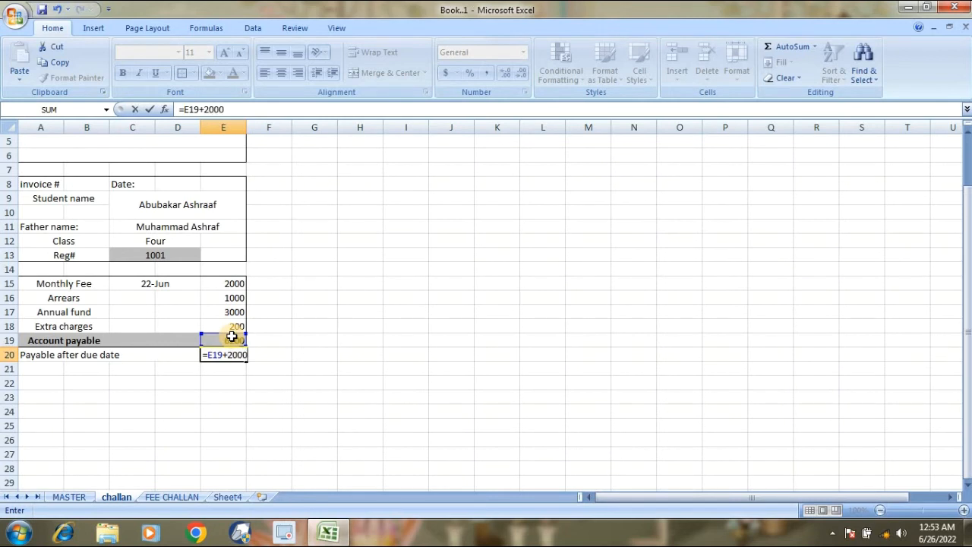
key("BackSpace")
key("Return")
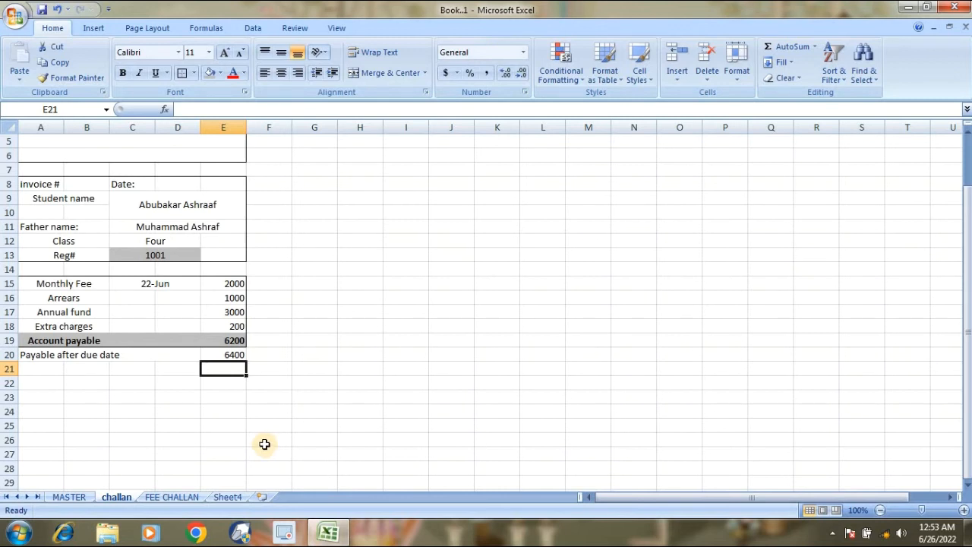
Add a bottom border under row A20:E20.
left_click(227, 355)
left_click_drag(227, 356, 38, 354)
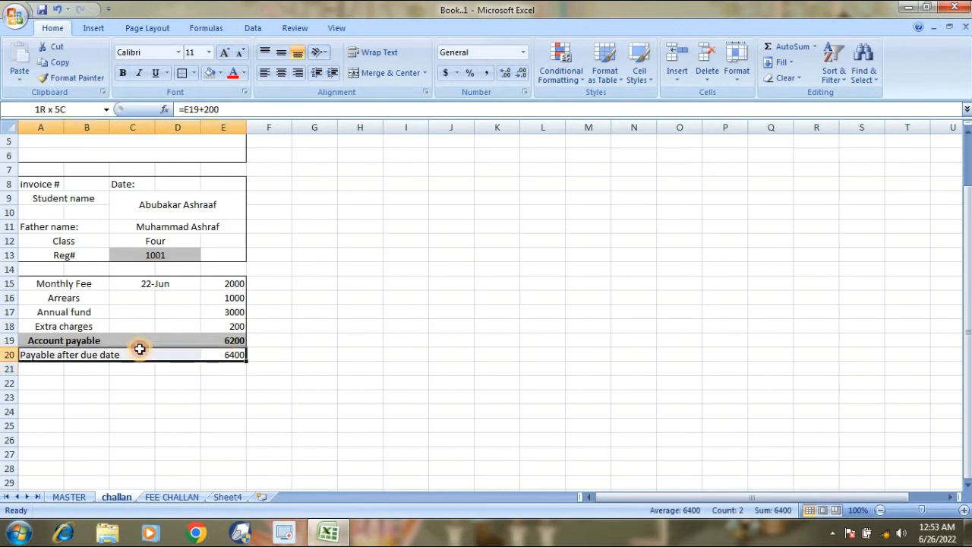
left_click(189, 75)
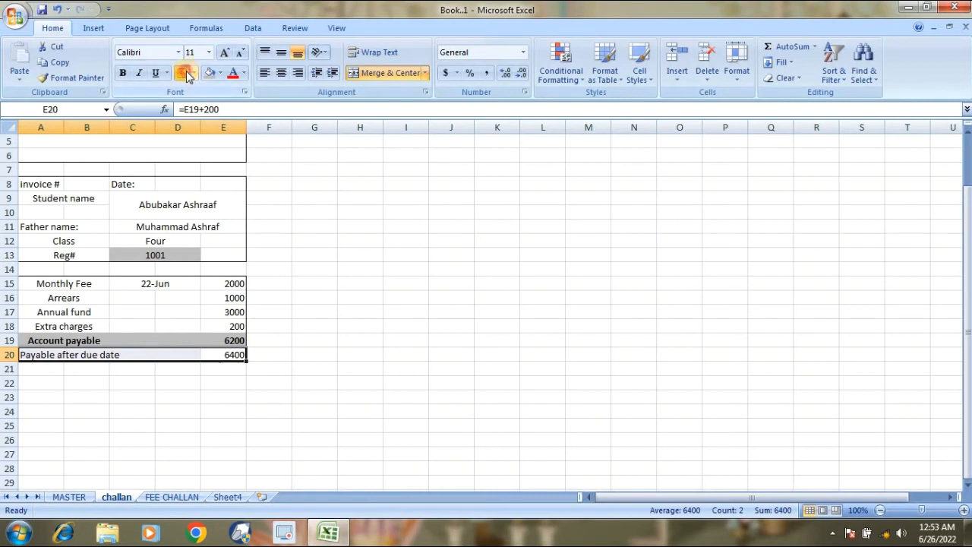
left_click(190, 276)
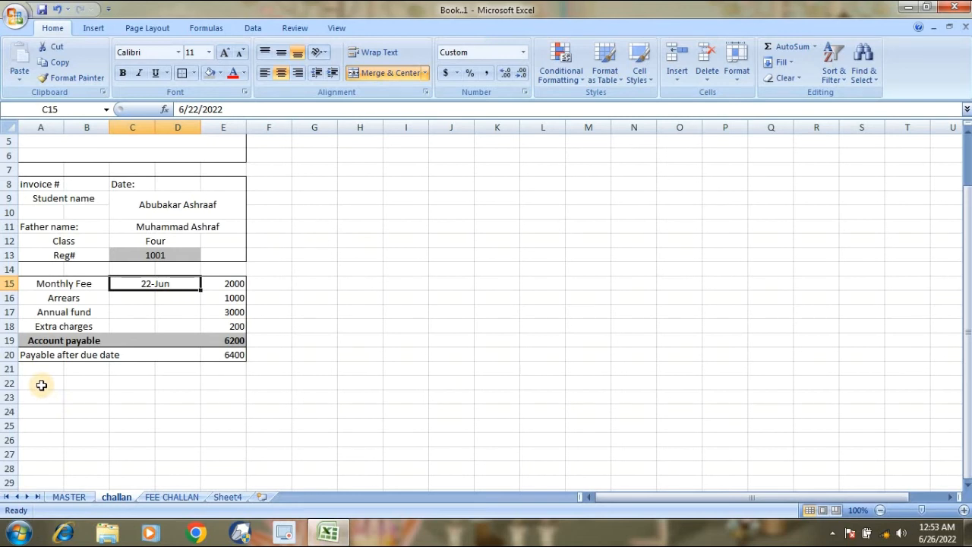
mouse_move(42, 385)
left_mouse_down()
mouse_move(73, 382)
mouse_move(71, 372)
mouse_move(49, 381)
left_mouse_up()
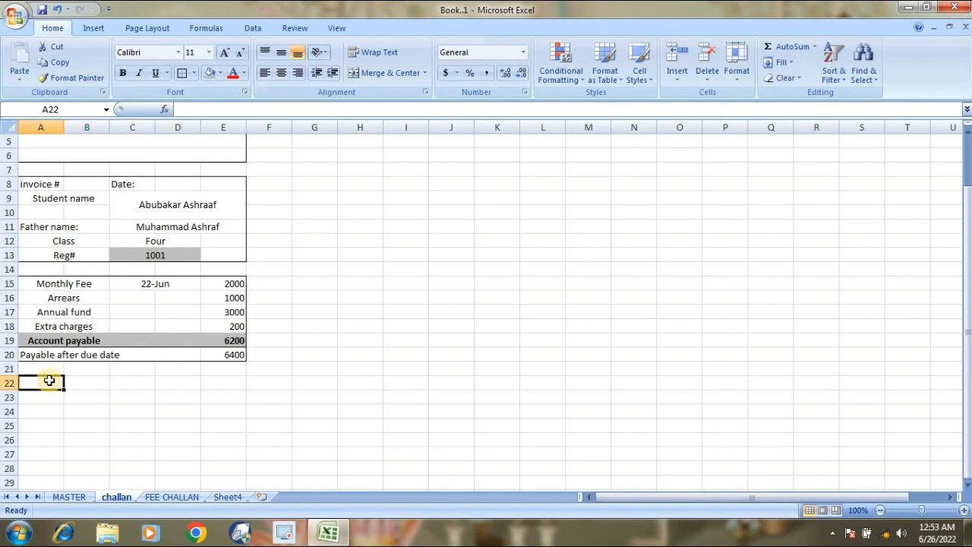
Enter the label 'Due Date' in A22.
type("due")
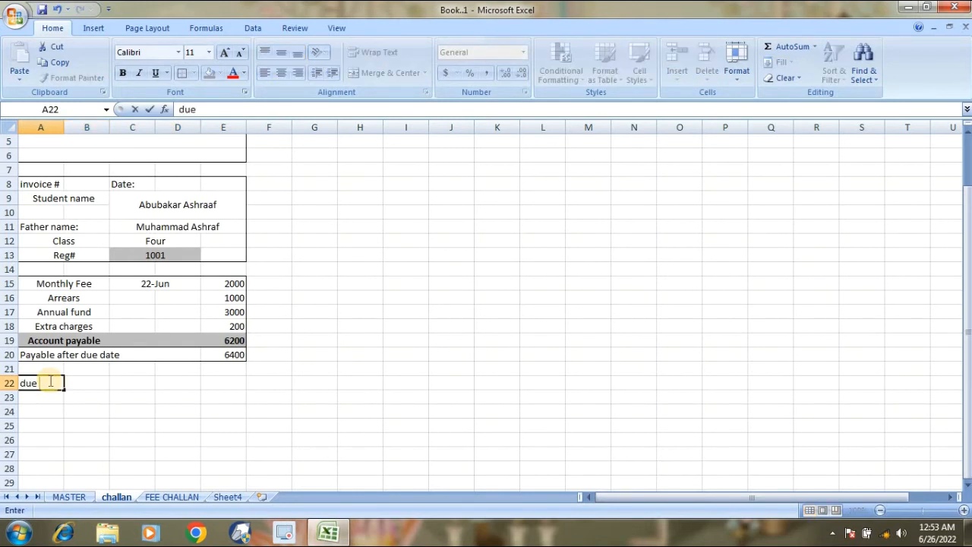
key("BackSpace")
key("BackSpace")
key("BackSpace")
type("Due")
type(" Daa")
type("tw")
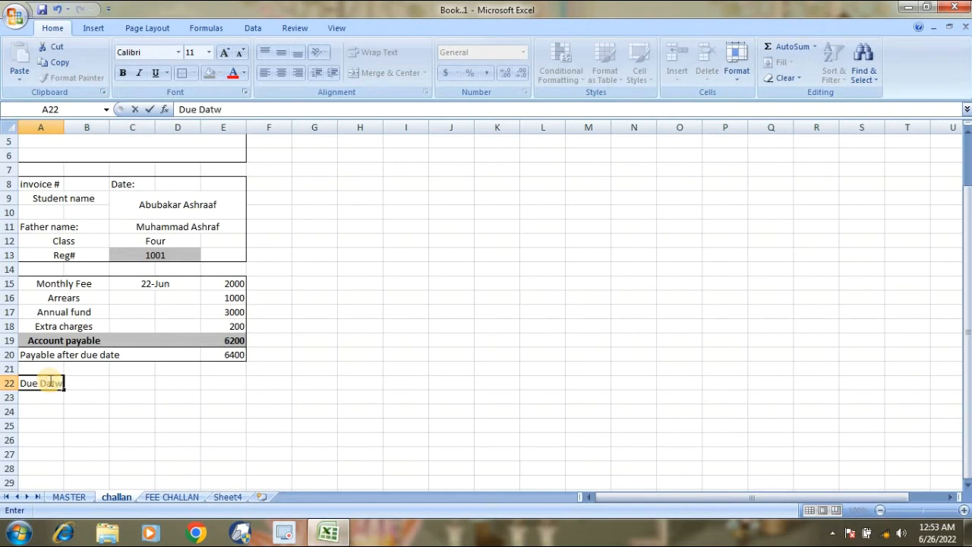
key("BackSpace")
key("Tab")
Give B22 the formula =D8+7 for seven days after the invoice date.
type("=")
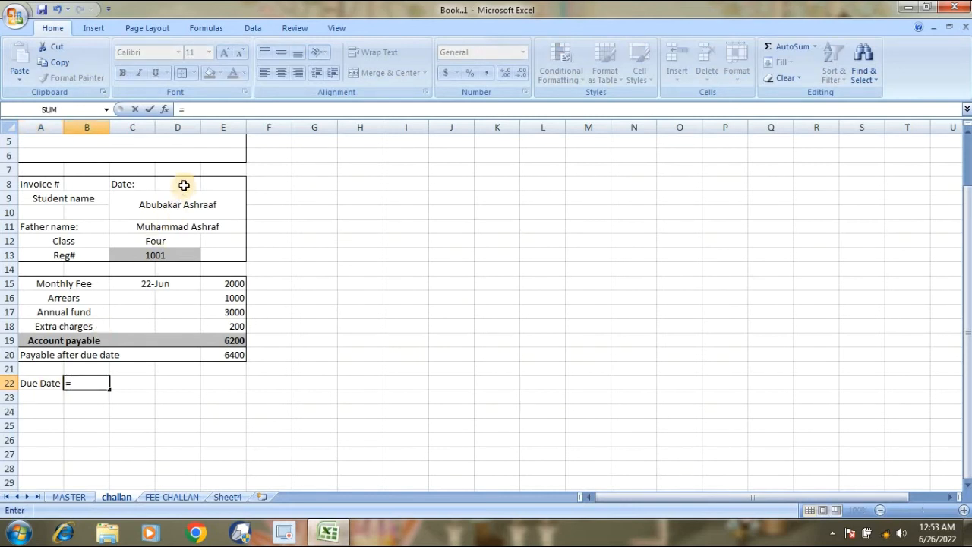
left_click(183, 185)
type("+7")
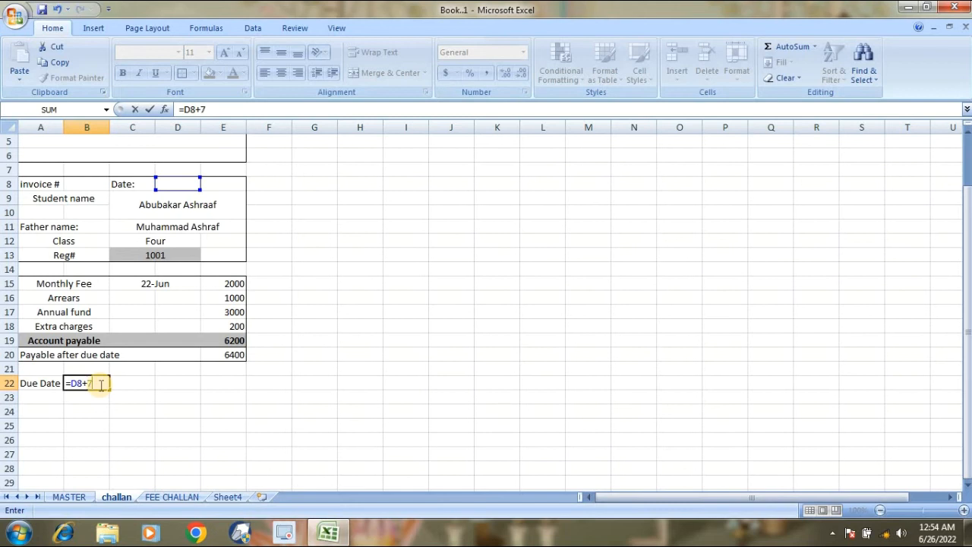
key("Return")
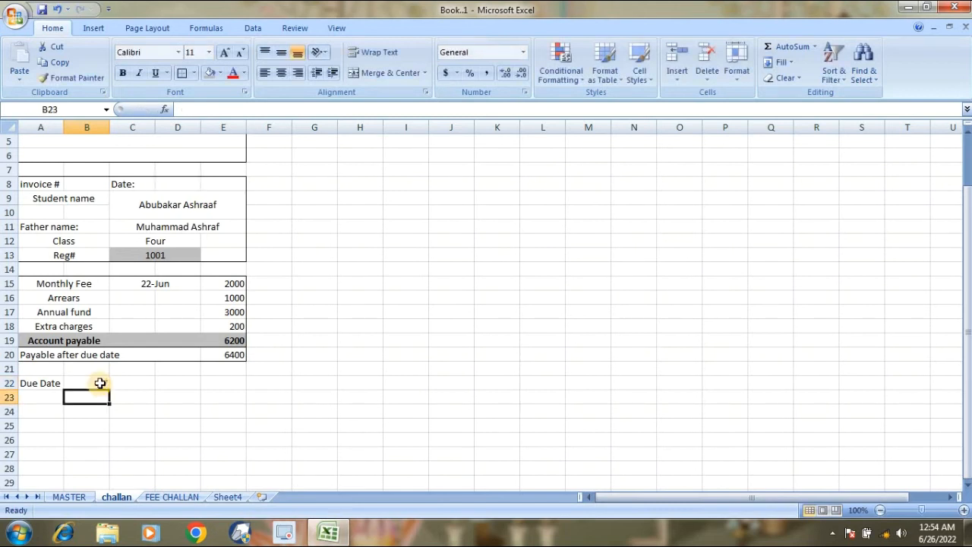
left_click(193, 189)
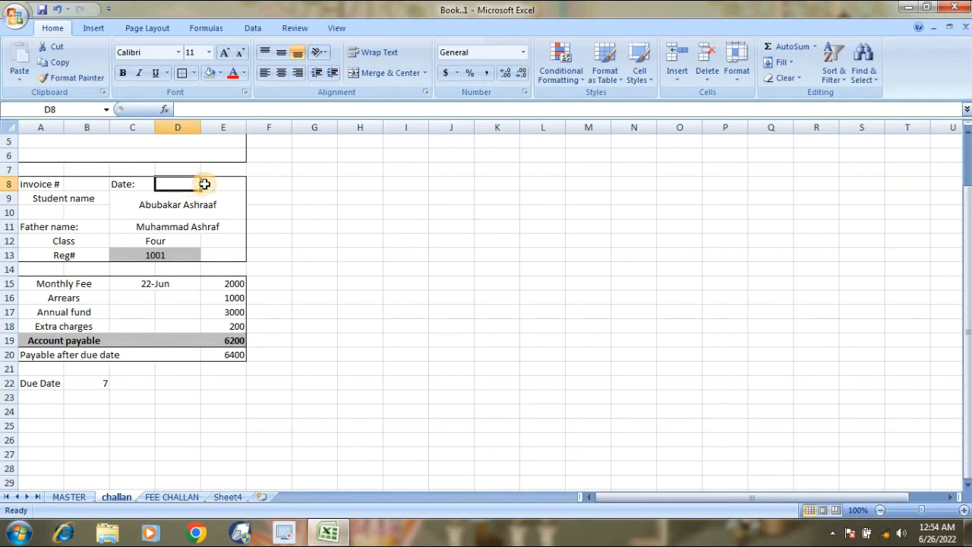
Merge D8:E8 and enter =TODAY() so the date shows 6/26/2022.
left_click_drag(191, 184, 228, 185)
left_click(365, 73)
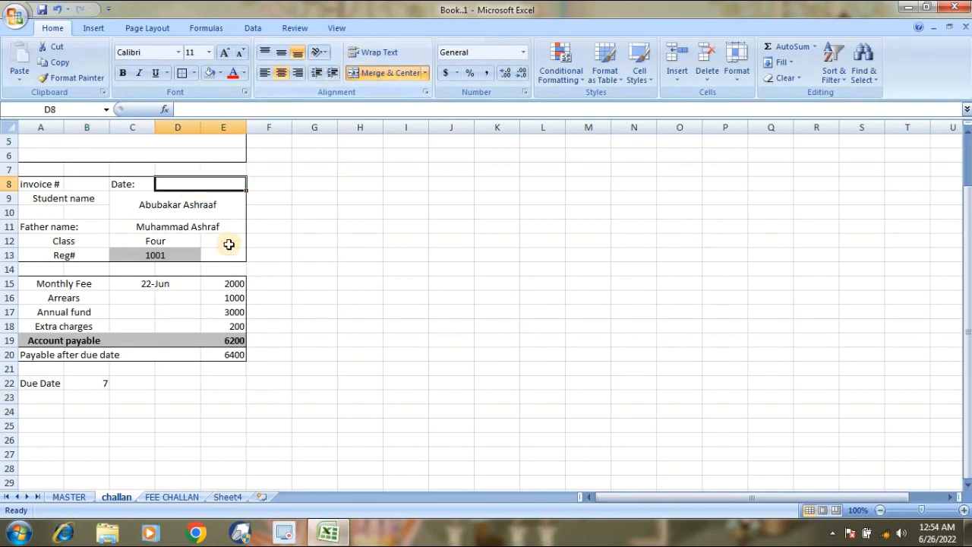
type("=")
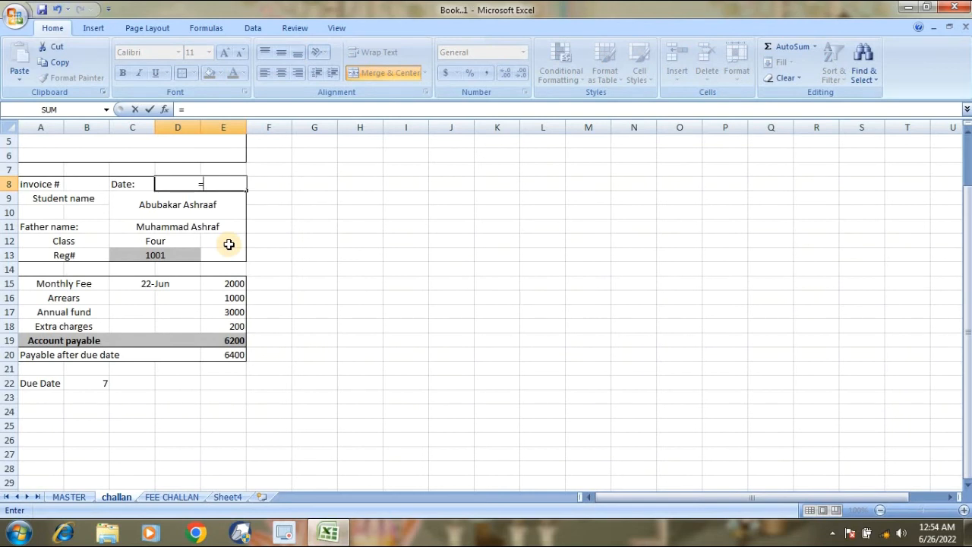
type("toda")
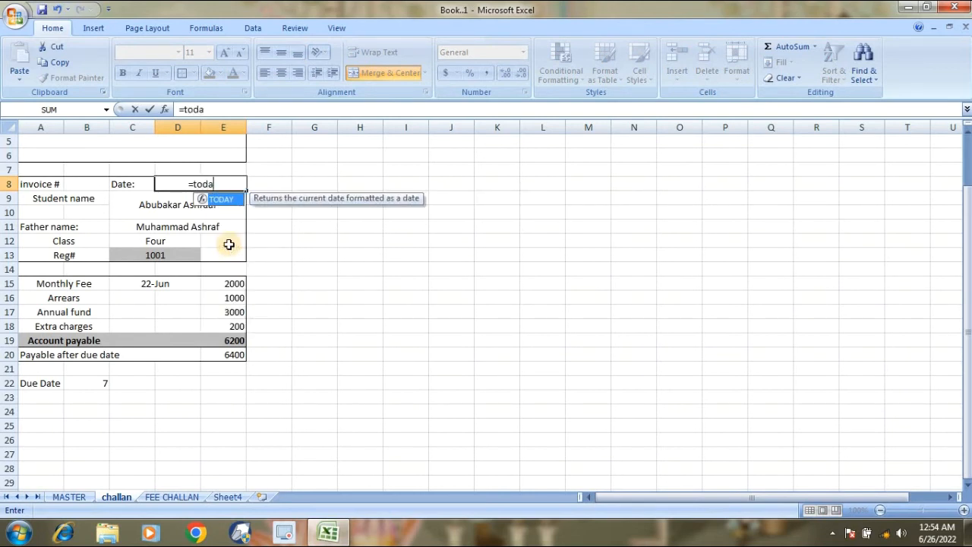
type("y")
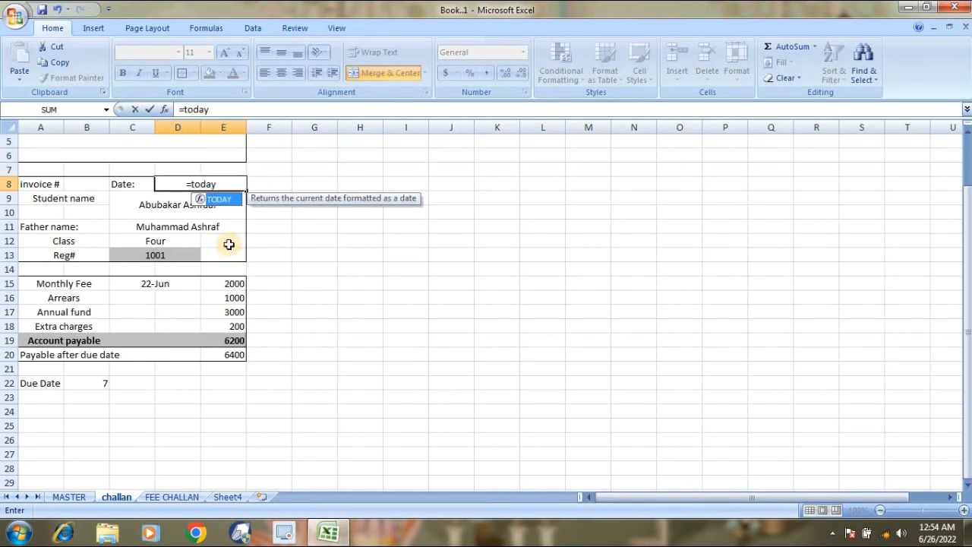
type("()")
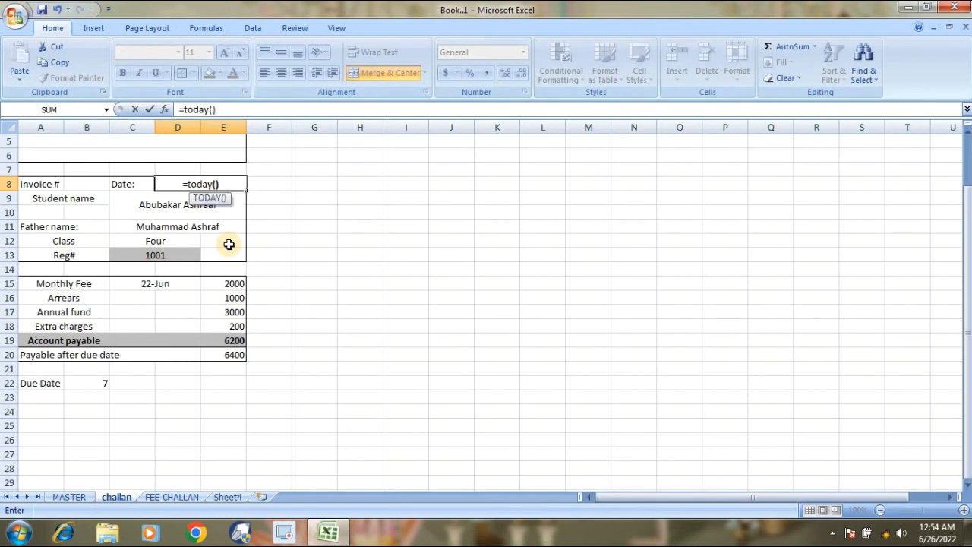
key("Return")
key("Up")
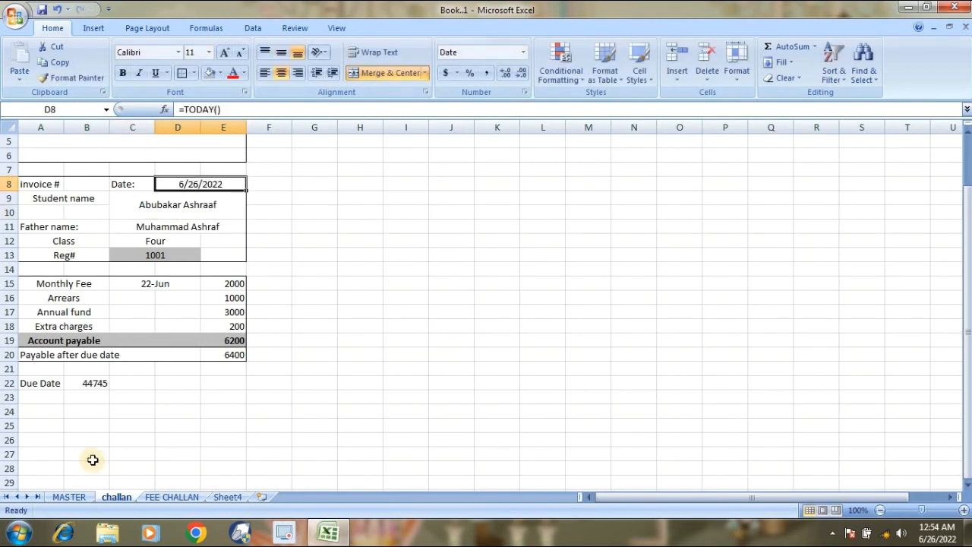
left_click(88, 384)
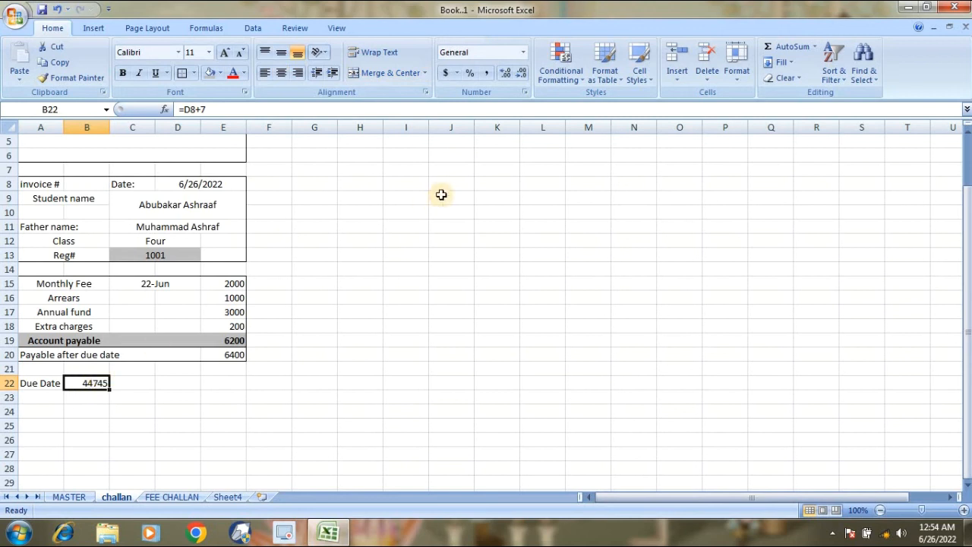
Format B22 as Short Date so the due date reads 03-07-22.
left_click(523, 52)
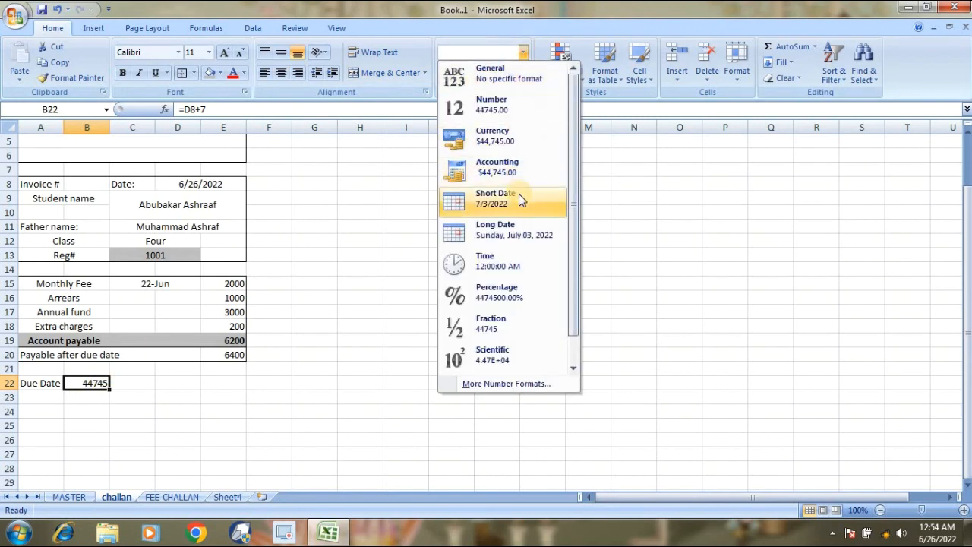
left_click(519, 194)
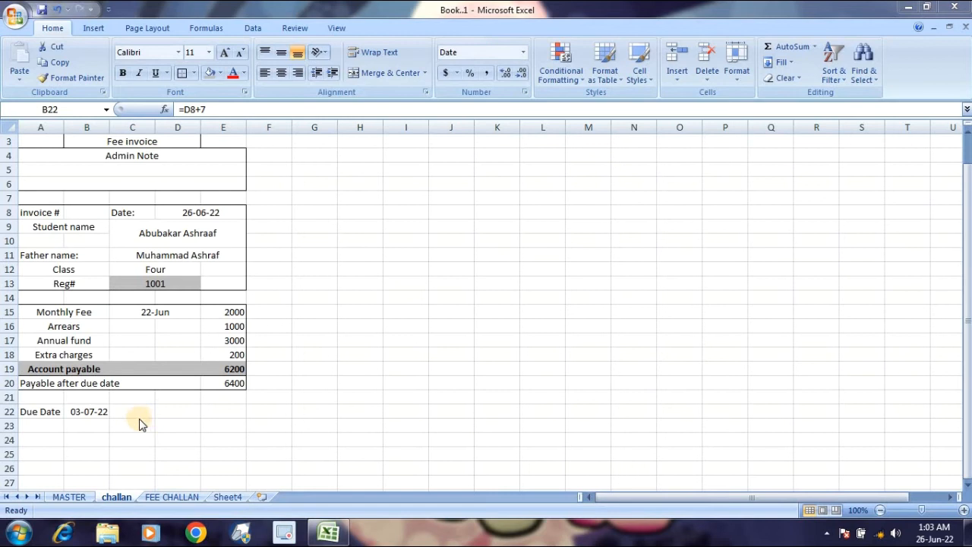
left_click(197, 213)
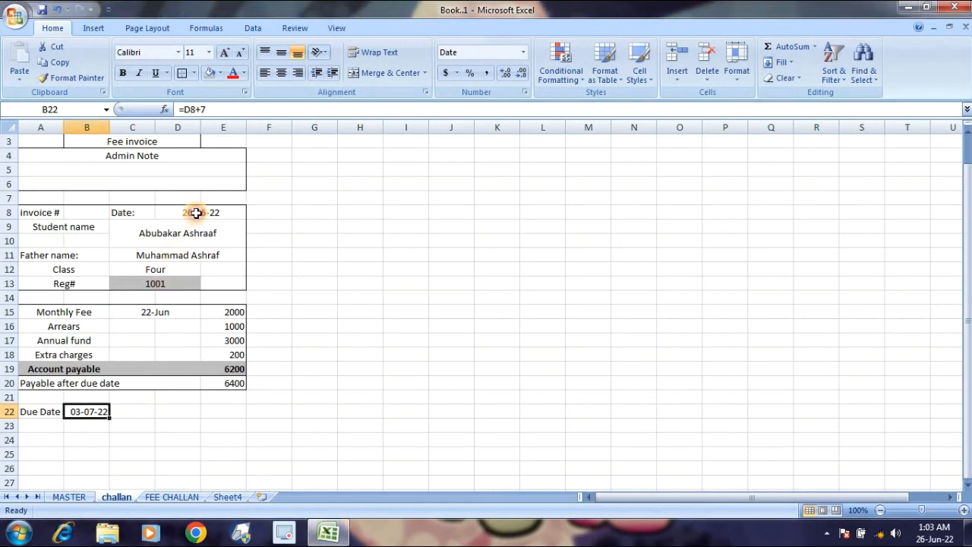
left_click(196, 213)
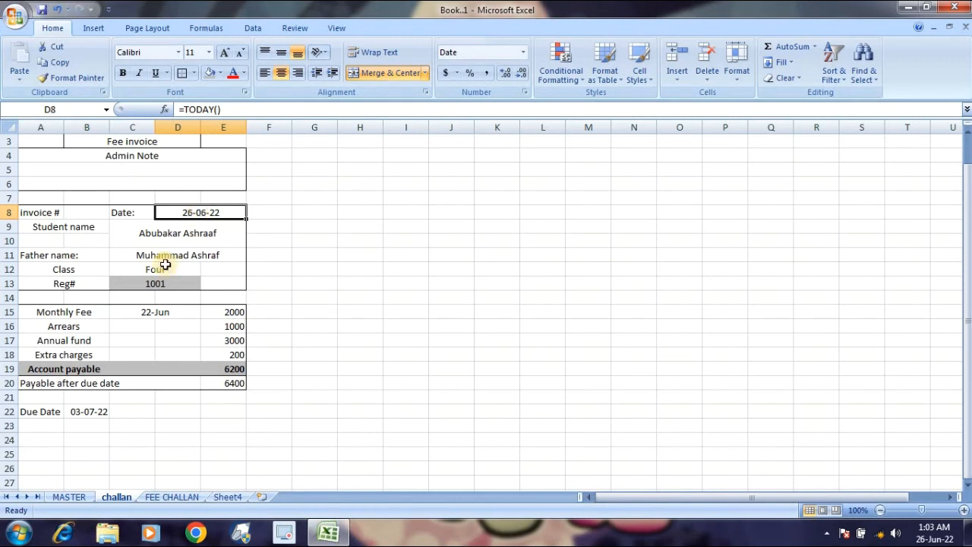
left_click(92, 411)
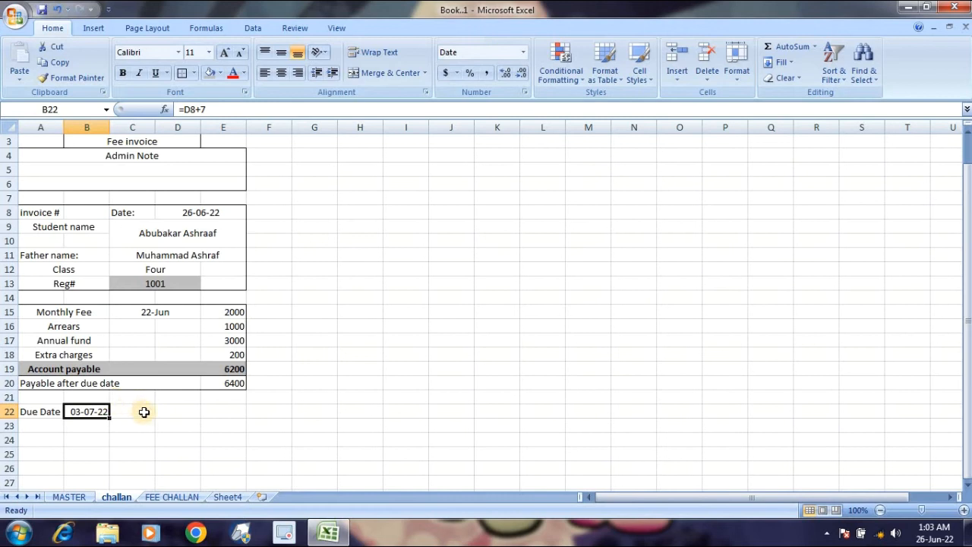
left_click_drag(144, 411, 162, 411)
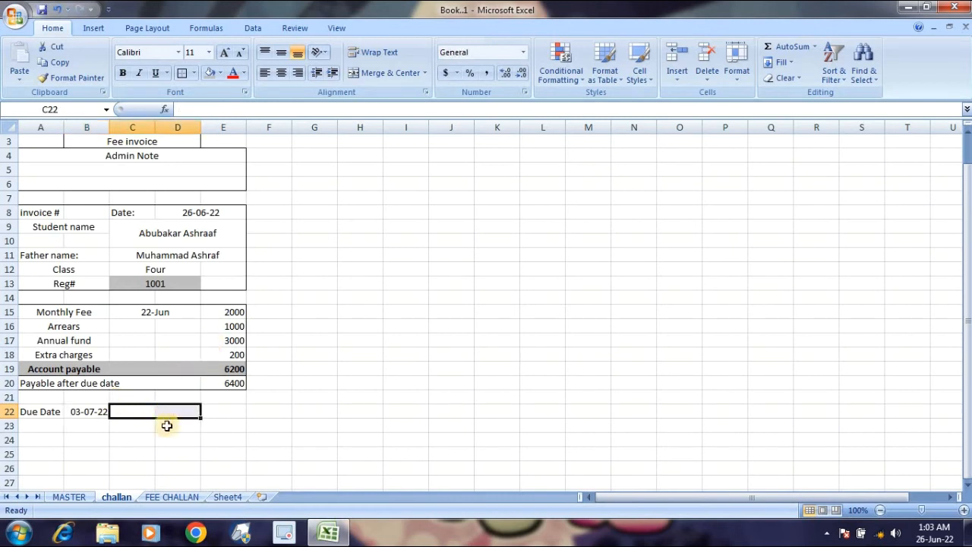
Label C22 'Validity' and give merged D22:E22 the formula =B22+3, showing 06-07-22.
left_click(146, 409)
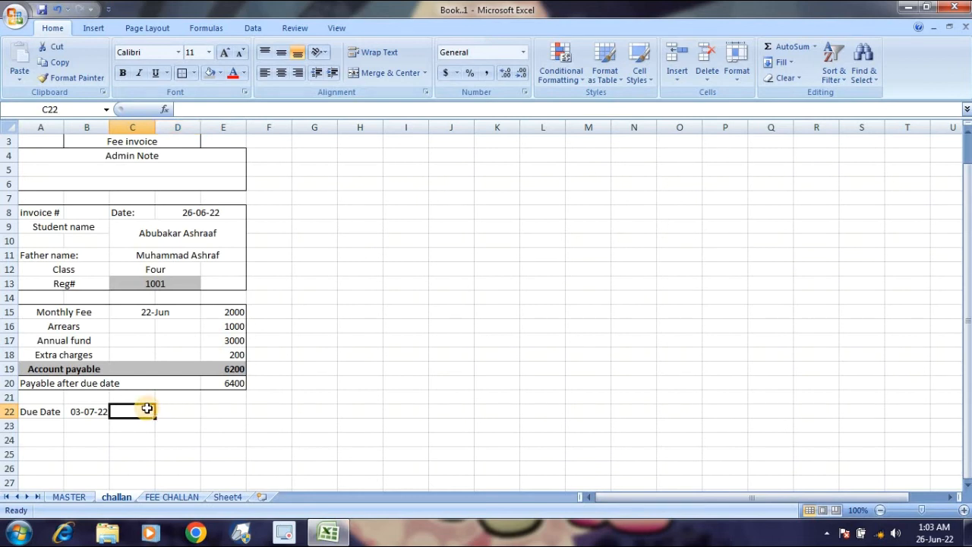
type("Validity")
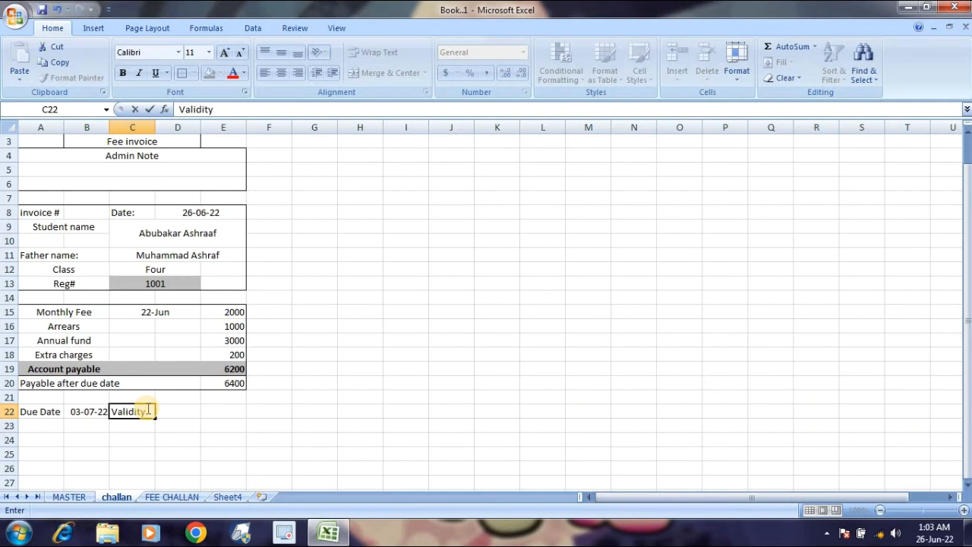
key("Tab")
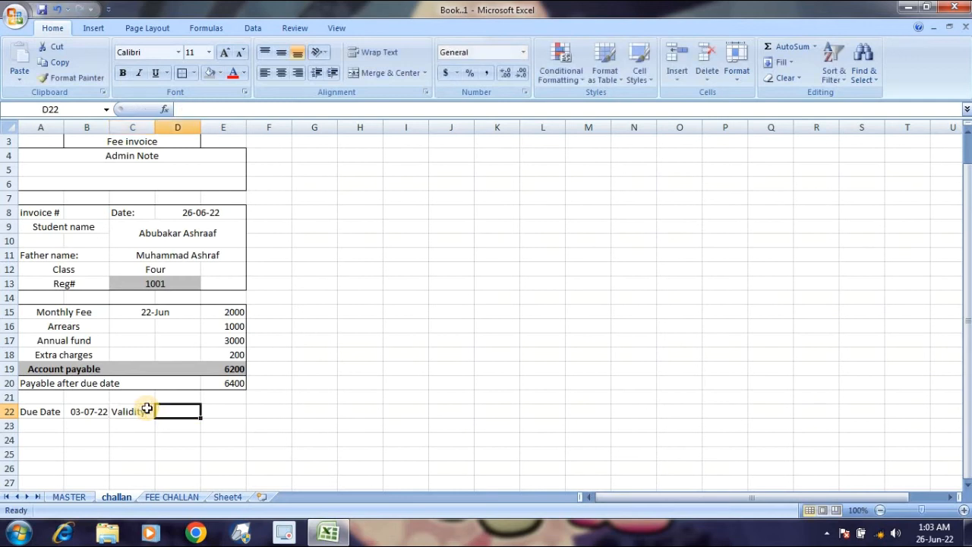
key("shift+Right")
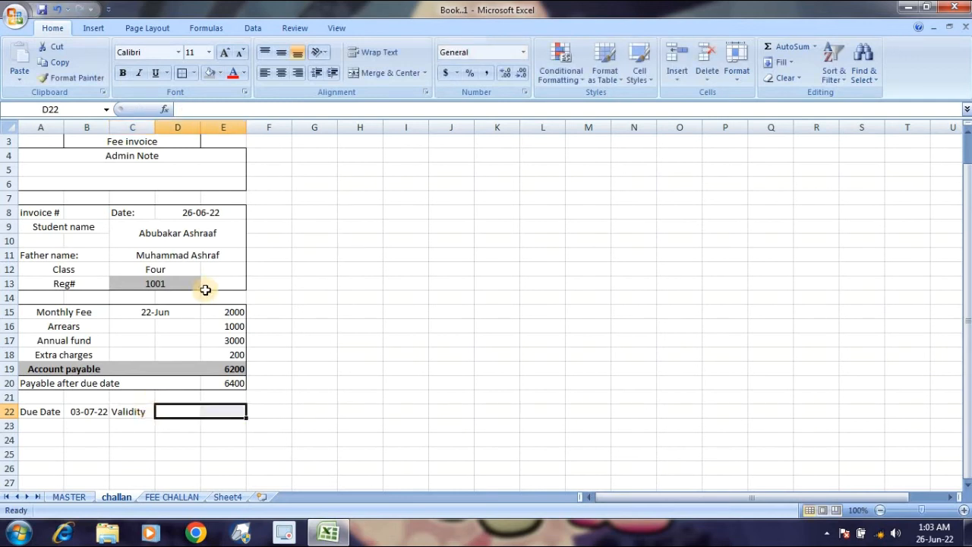
left_click(362, 70)
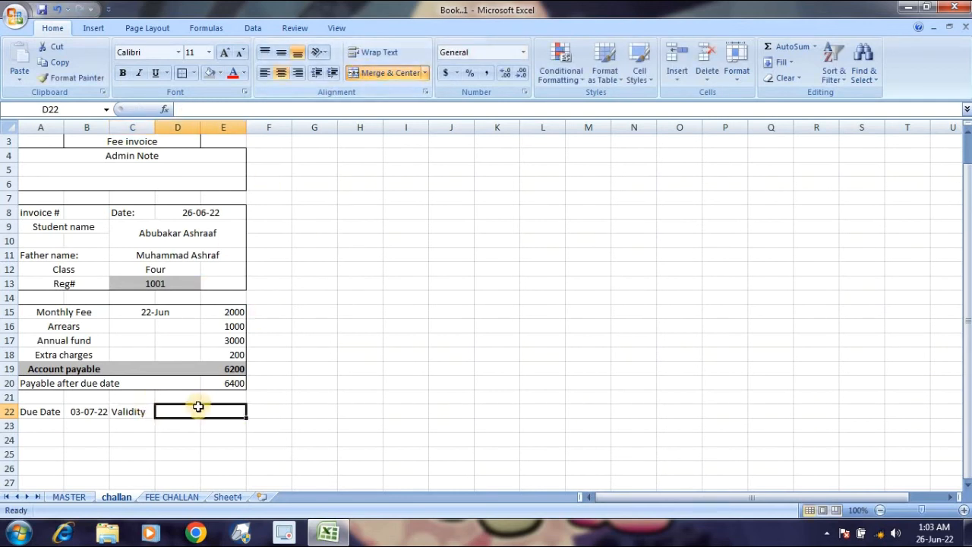
type("=")
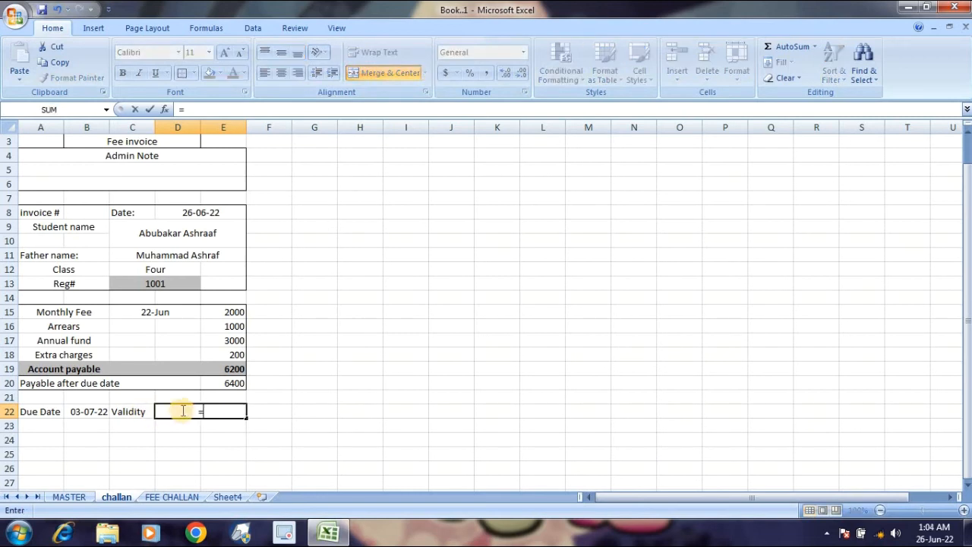
left_click(74, 411)
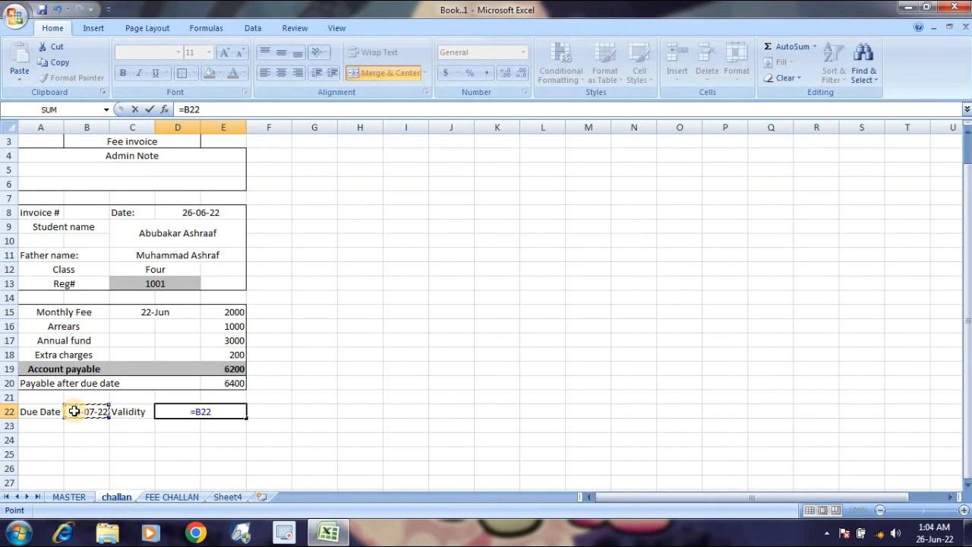
type("+3")
key("Return")
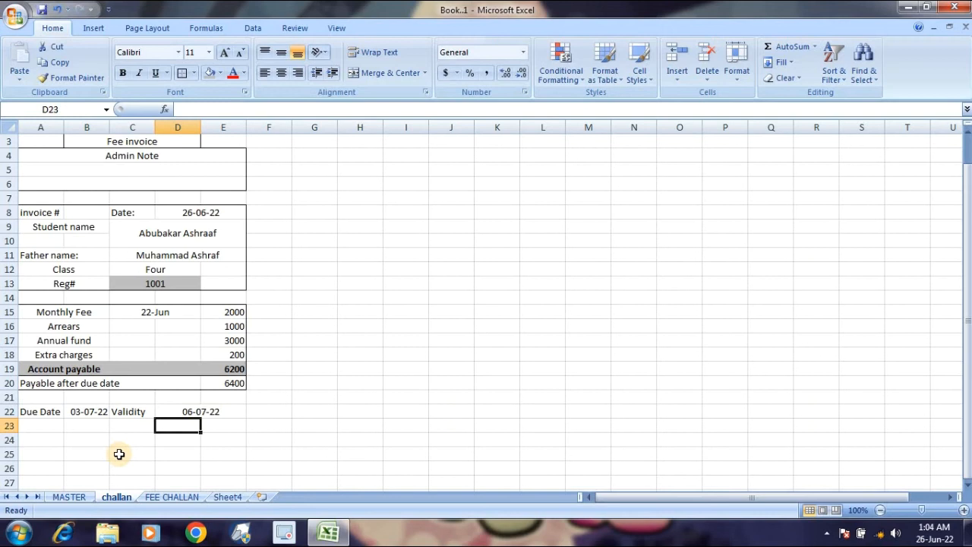
Put an outside border around A22:E22.
left_click(61, 411)
left_click_drag(61, 411, 174, 408)
left_click(183, 74)
left_click(186, 413)
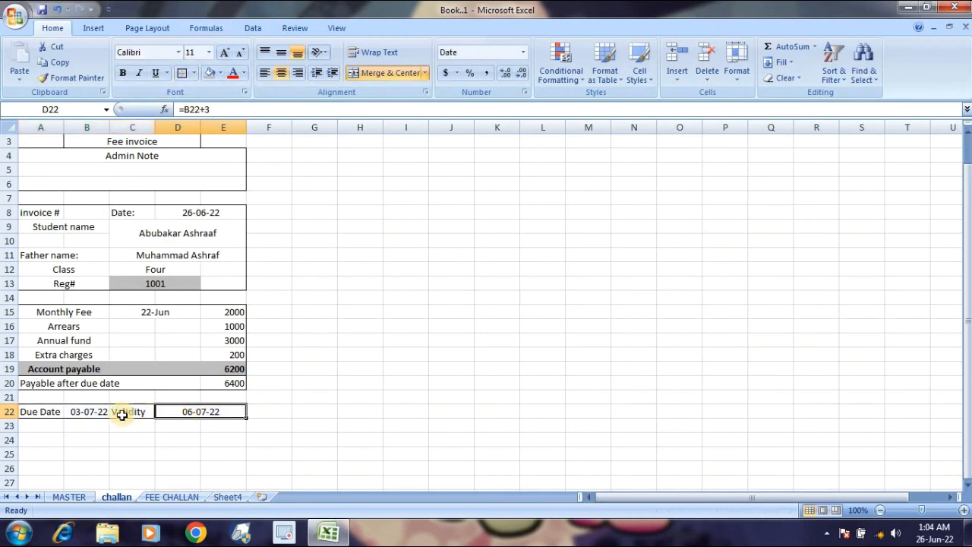
left_click(76, 409)
Give the due date B22 and validity date D22 a grey fill.
left_click(210, 72)
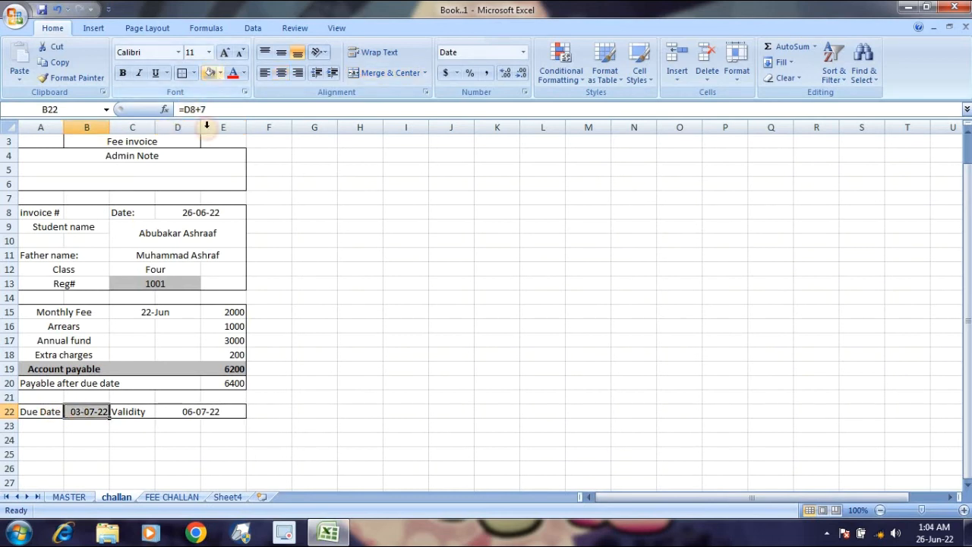
left_click(201, 410)
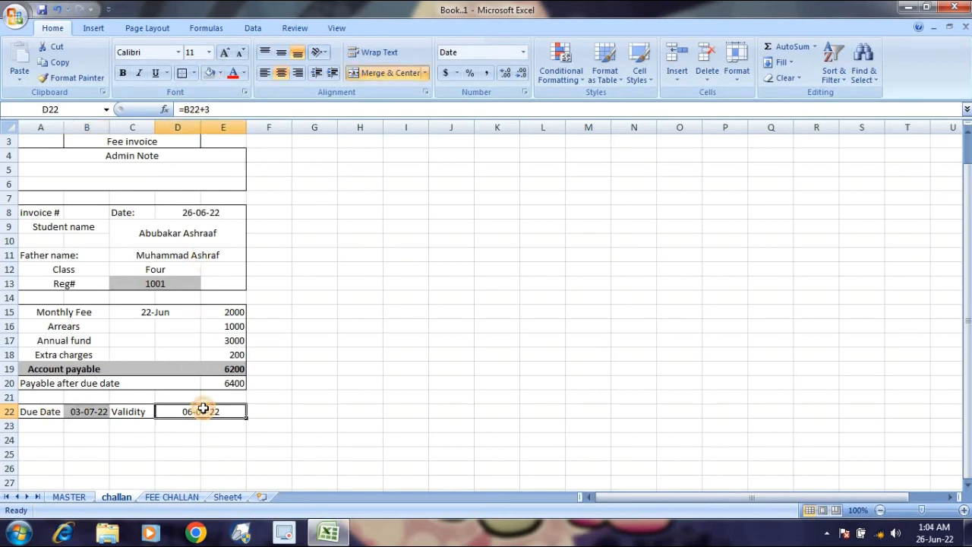
left_click(209, 72)
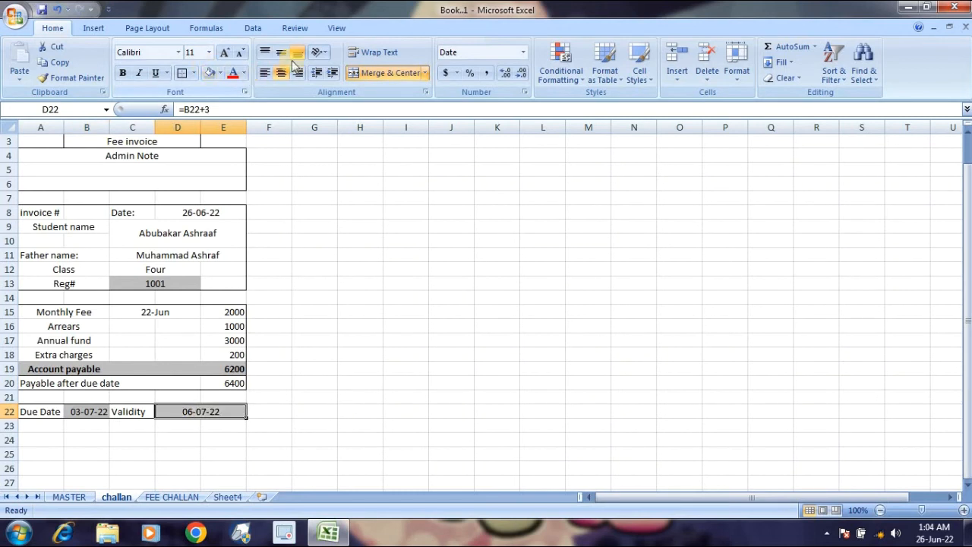
Unmerge D22:E22, moving the validity date to E22 and the Validity label to D22.
left_click(360, 74)
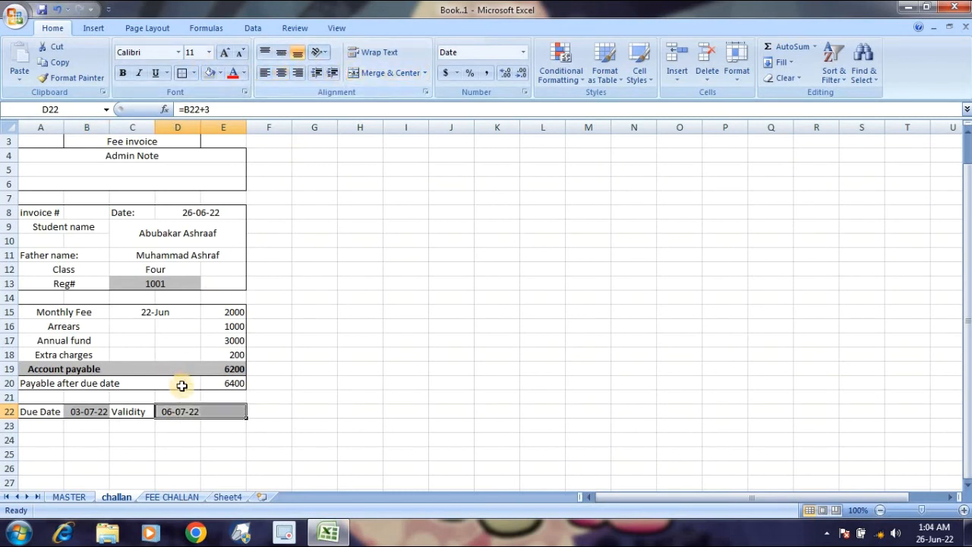
key("ctrl+c")
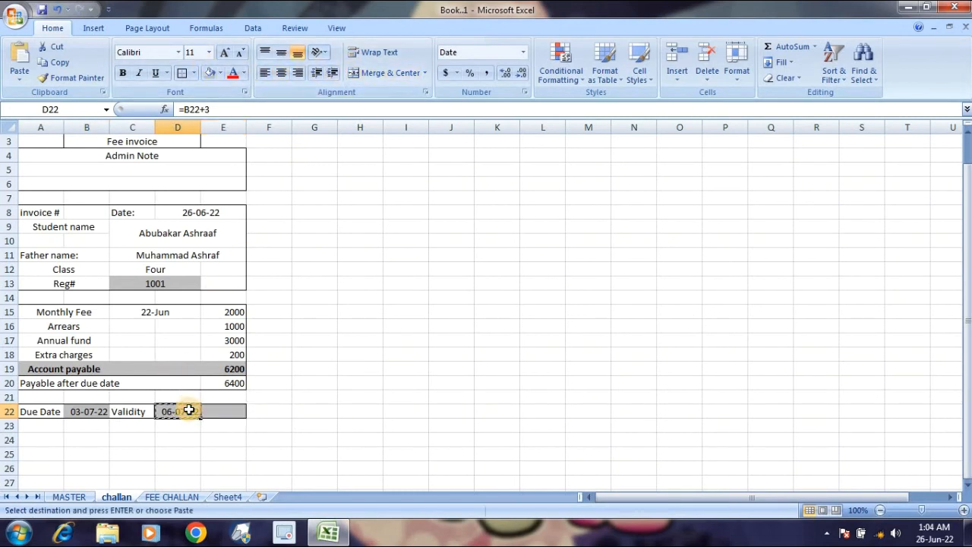
left_click(228, 410)
key("Return")
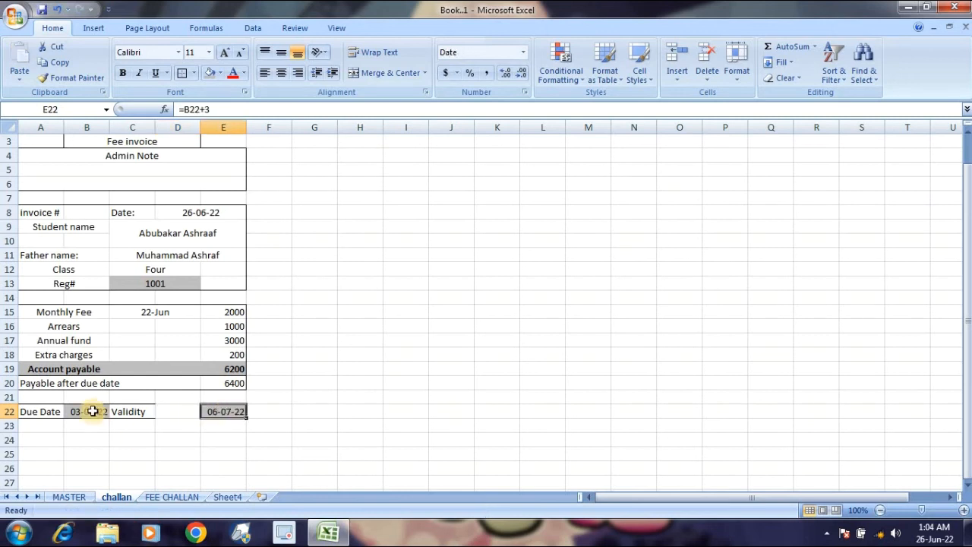
left_click(119, 410)
key("ctrl+c")
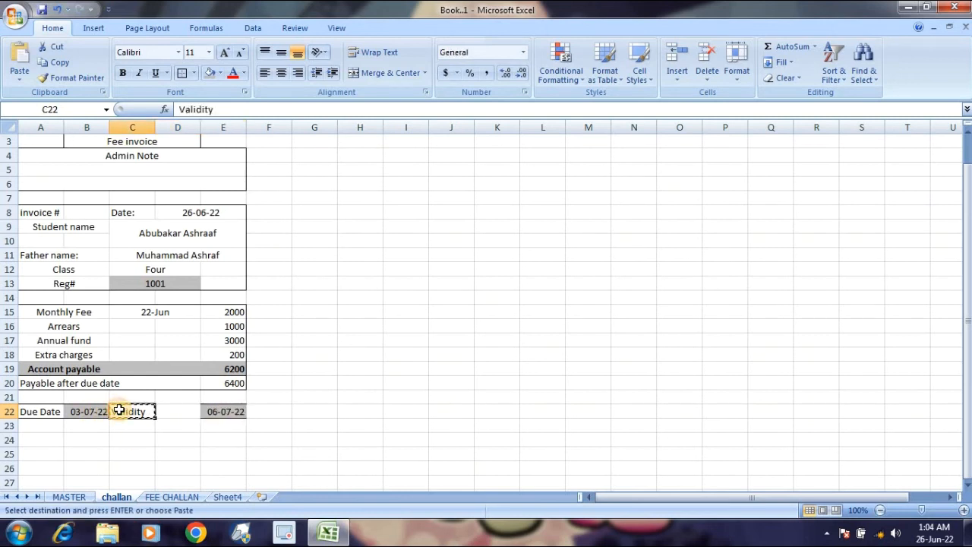
left_click(167, 412)
key("Return")
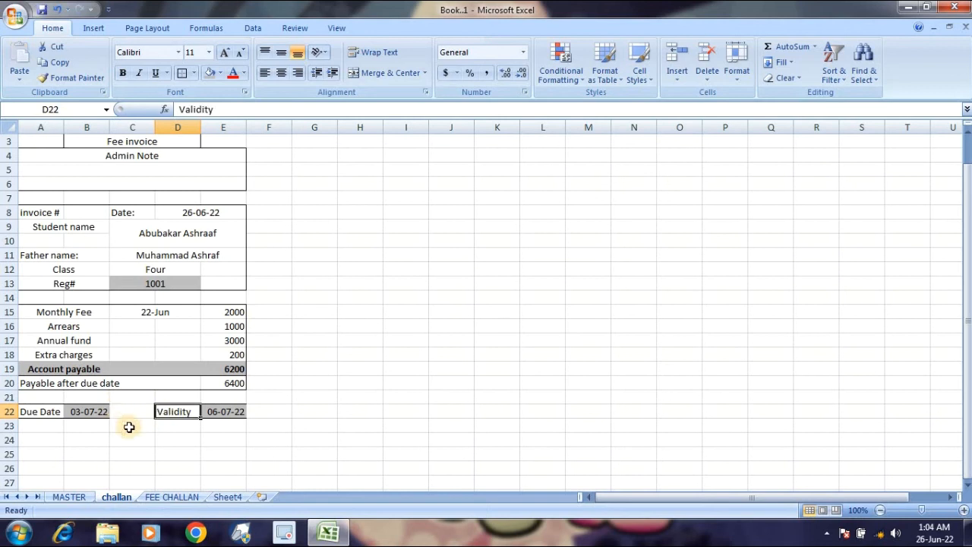
Add a border to the due date row A22 through D22.
left_click(125, 426)
left_click_drag(42, 410, 208, 410)
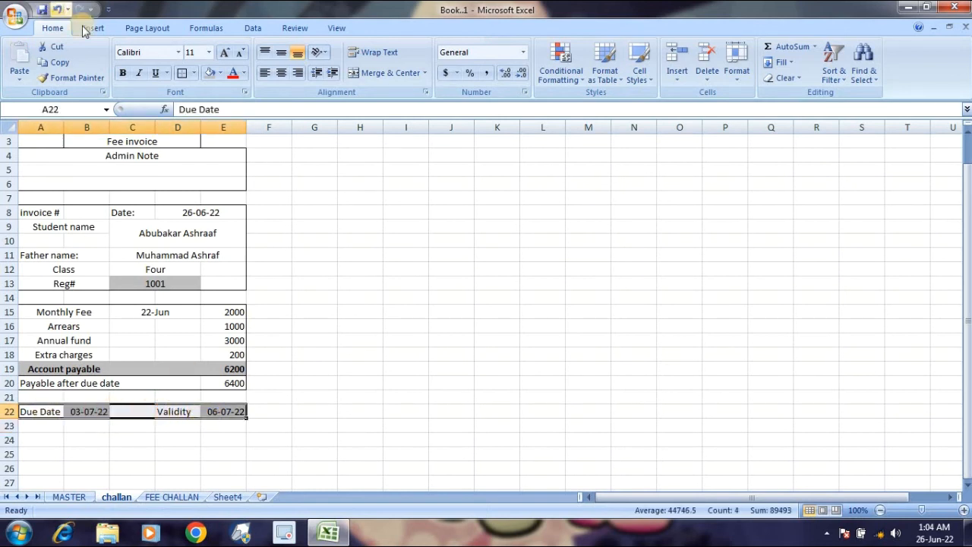
left_click(180, 73)
left_click(178, 296)
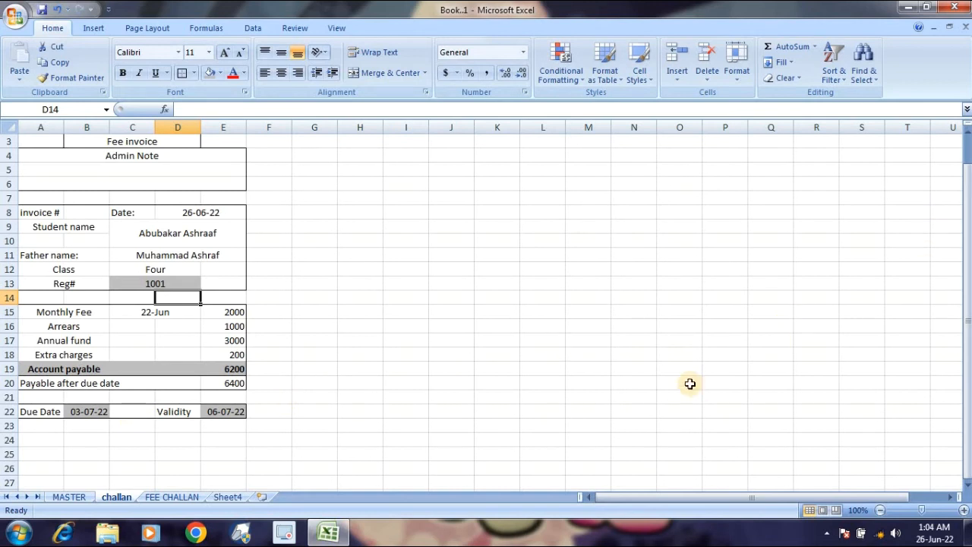
Merge A25:E26 into a single note box.
left_click(40, 441)
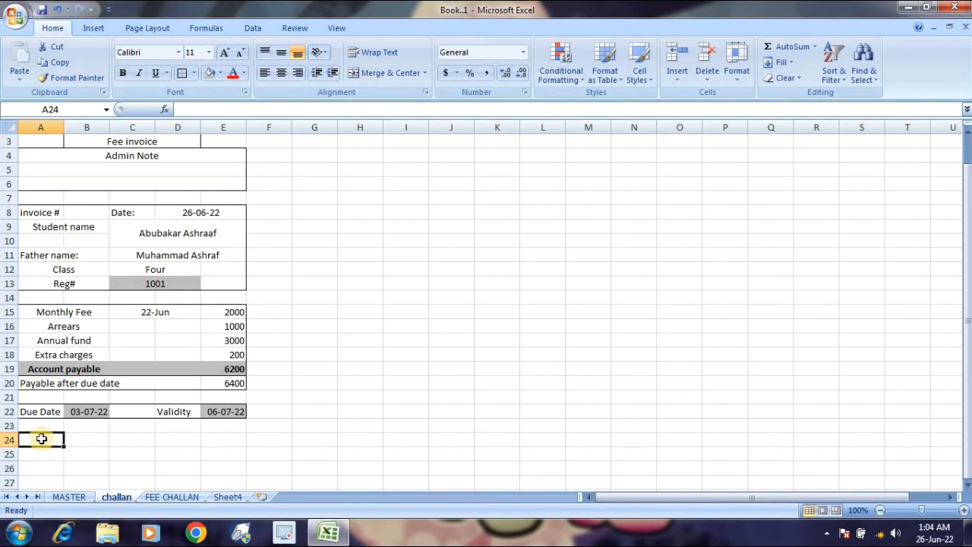
mouse_move(60, 448)
left_mouse_down()
mouse_move(200, 453)
mouse_move(193, 468)
mouse_move(57, 465)
mouse_move(61, 451)
left_mouse_up()
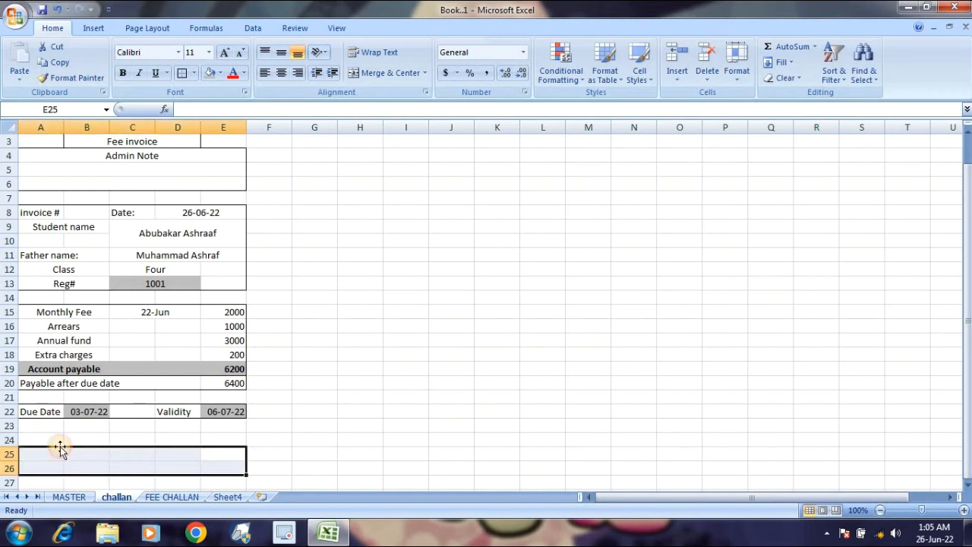
left_click(370, 75)
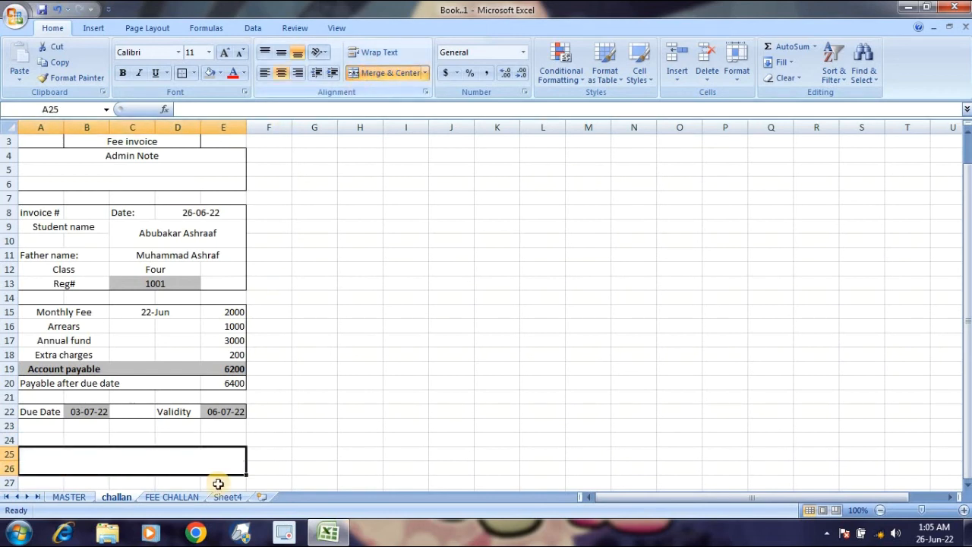
left_click(221, 439)
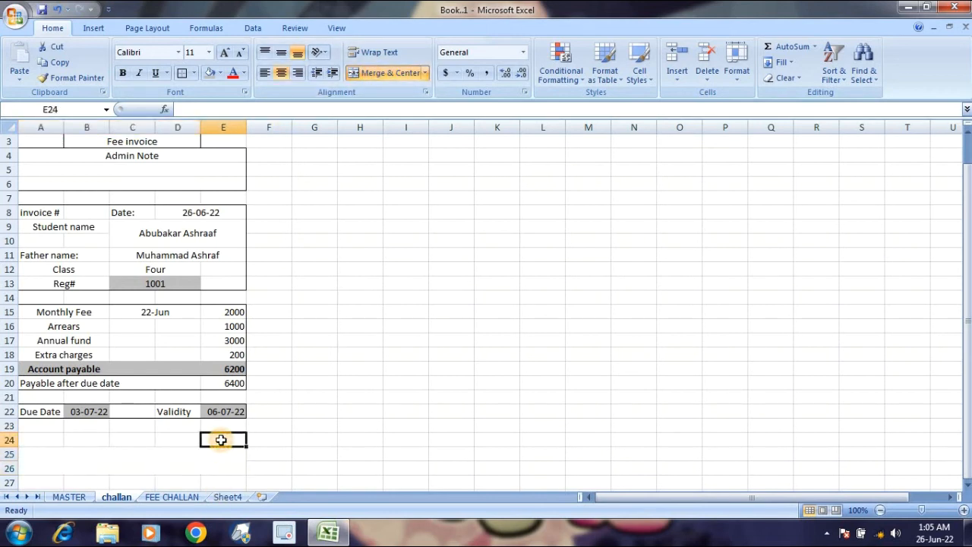
Enter the Note: label in A24 and fill it grey.
left_click(34, 439)
type("Note:")
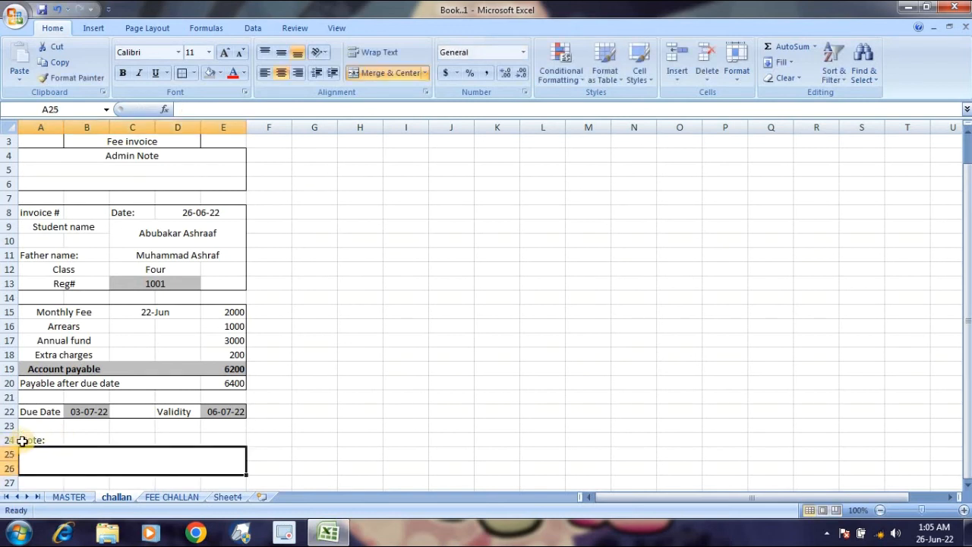
left_click(23, 440)
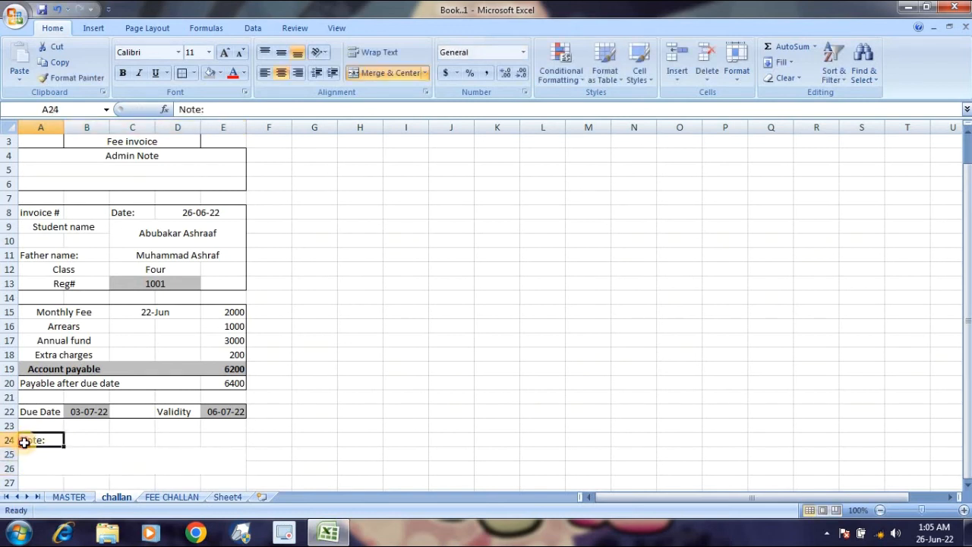
left_click(205, 73)
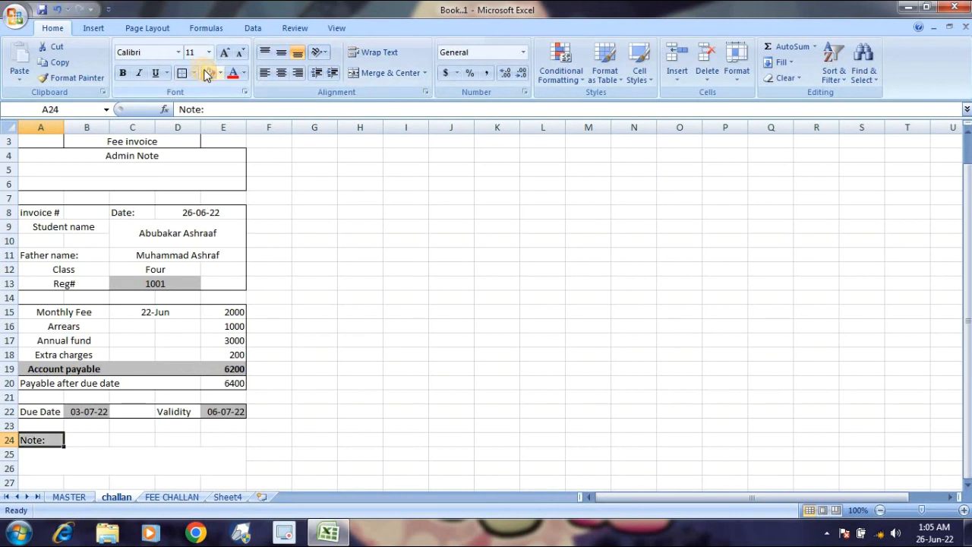
Border the note box and the Note: label, then zoom out to 80%.
left_click(115, 462)
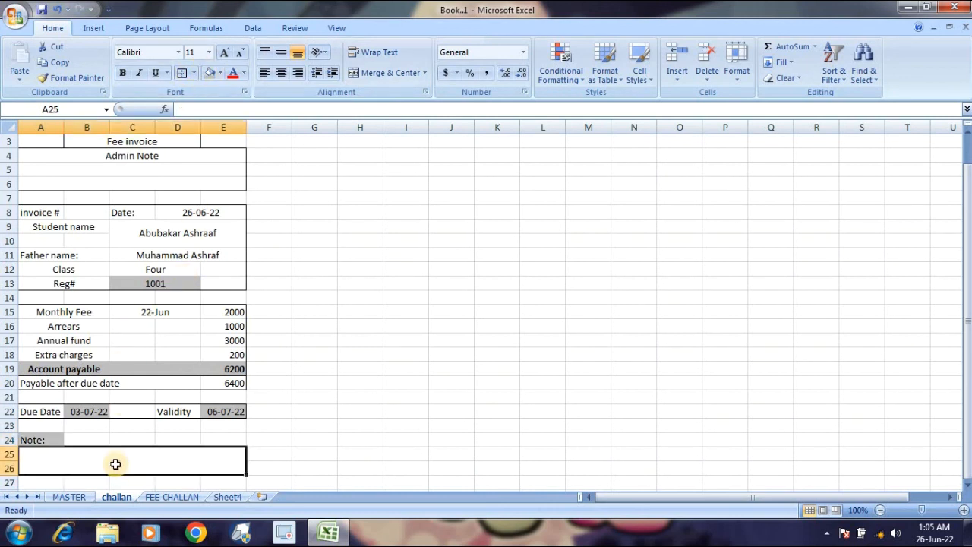
left_click(181, 75)
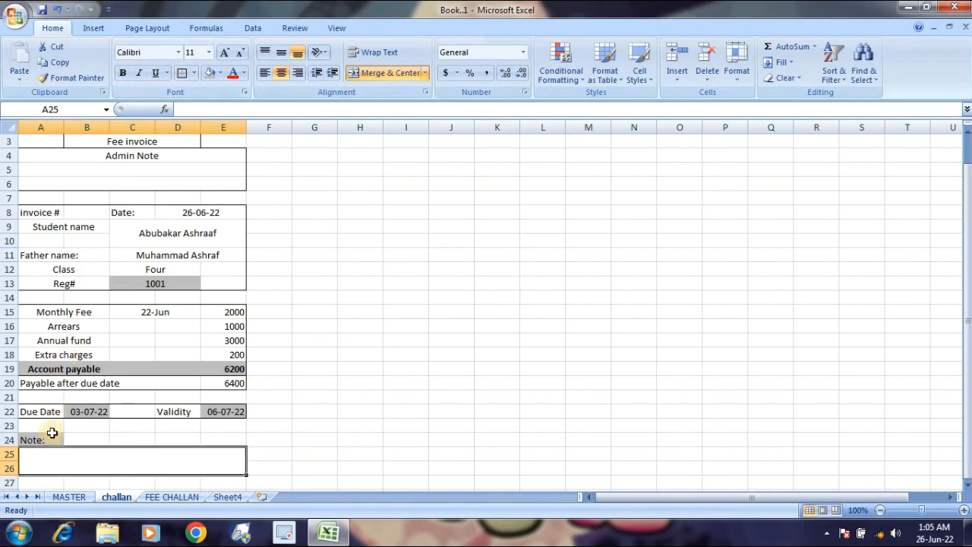
left_click(50, 436)
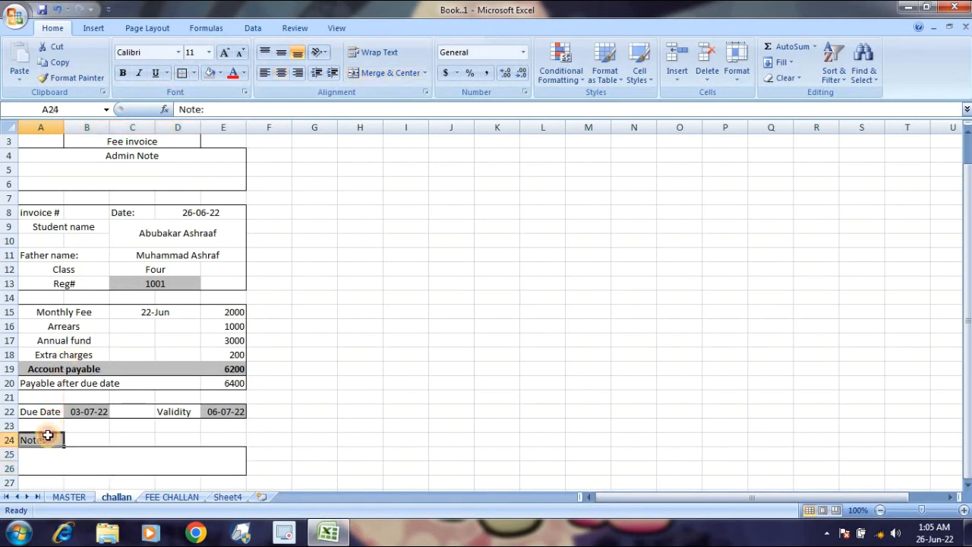
left_click(182, 72)
left_click(174, 256)
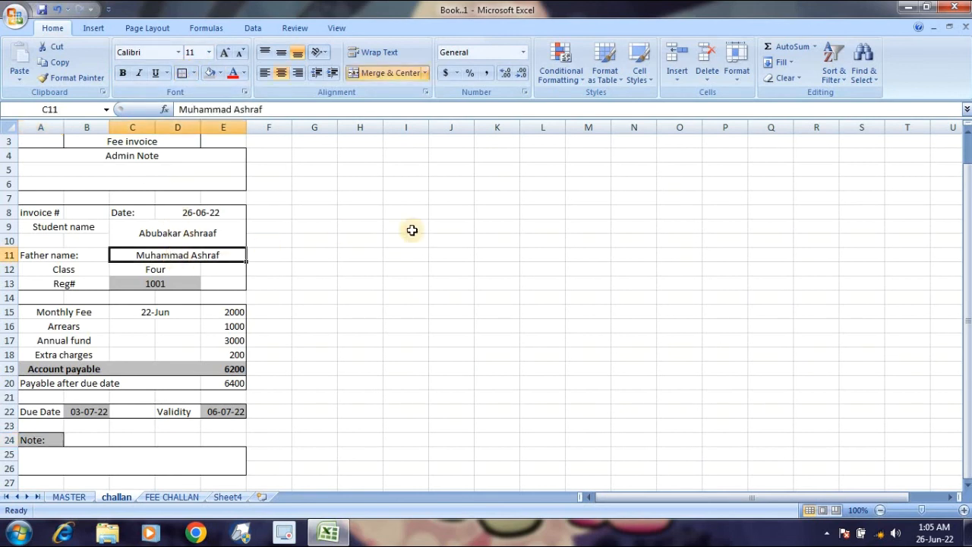
left_click(880, 513)
left_click(879, 513)
left_click(360, 277)
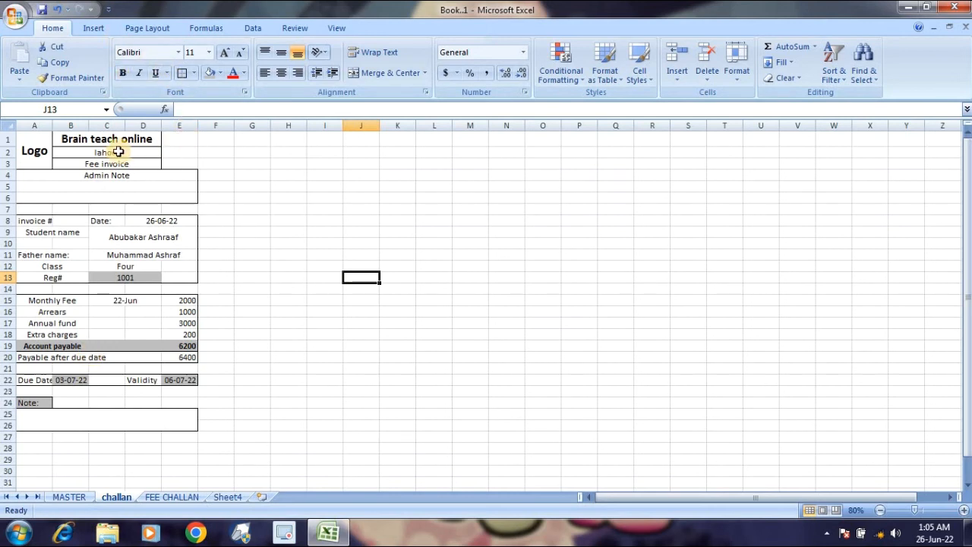
Merge B27:C27 and enter the centred label 'School Copy'.
left_click_drag(70, 437, 101, 438)
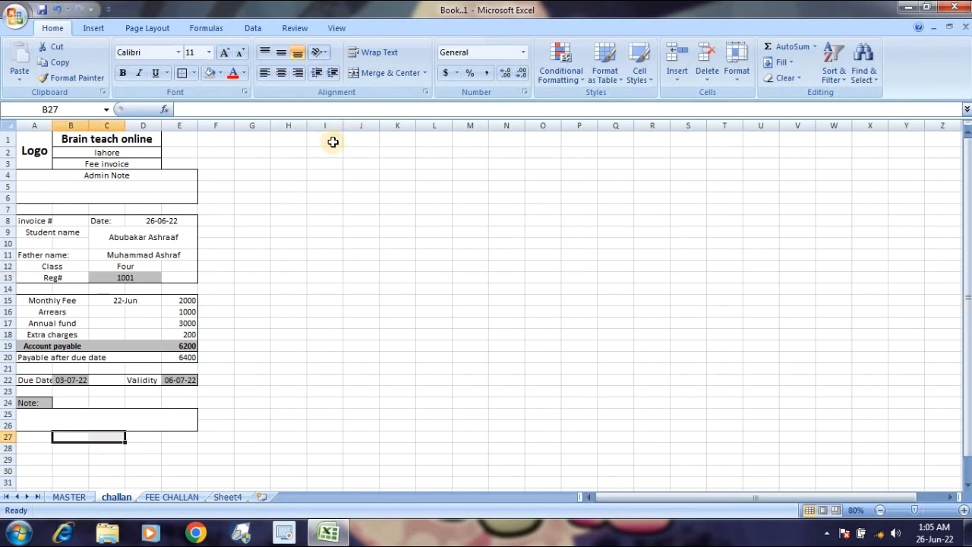
left_click(372, 80)
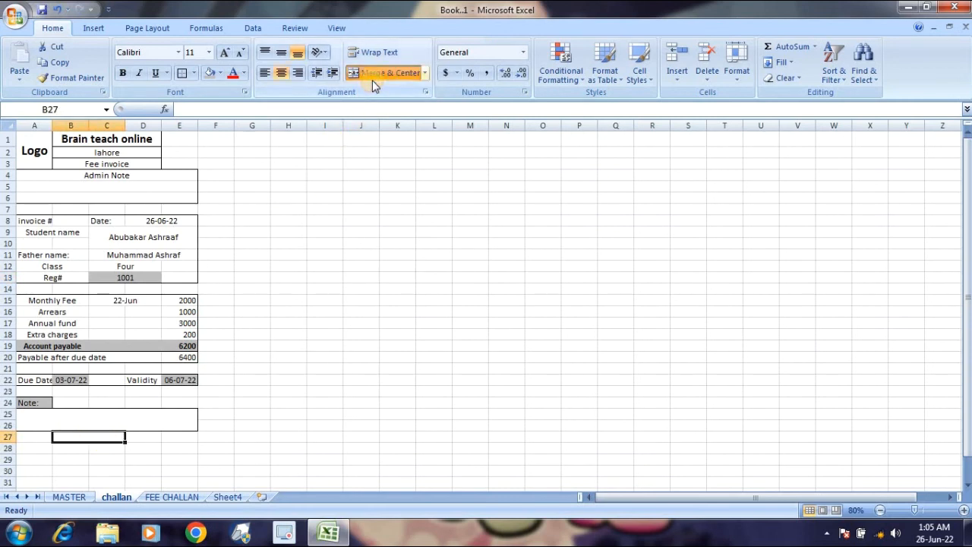
type("School Copy")
key("Return")
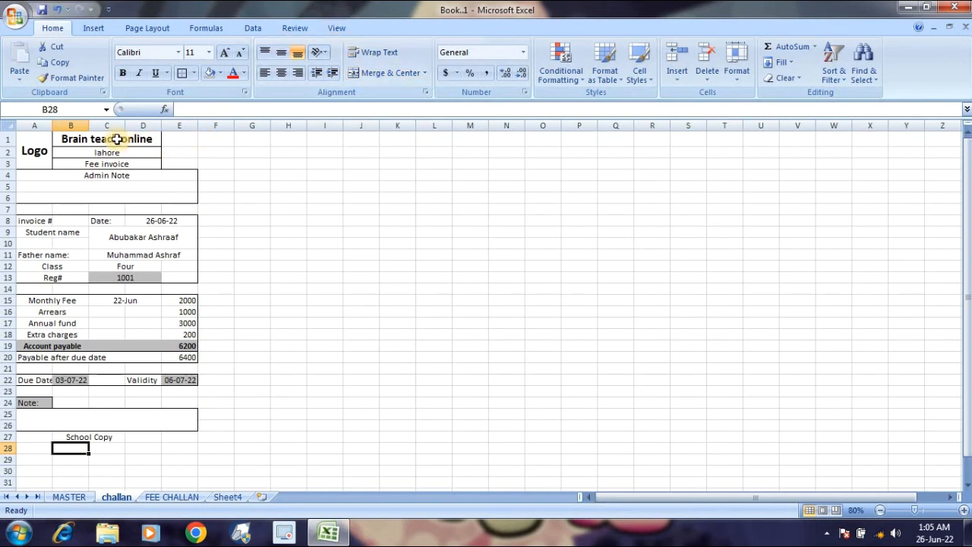
left_click_drag(116, 139, 123, 158)
Remove all borders from the Brain teach online header block.
left_click(195, 75)
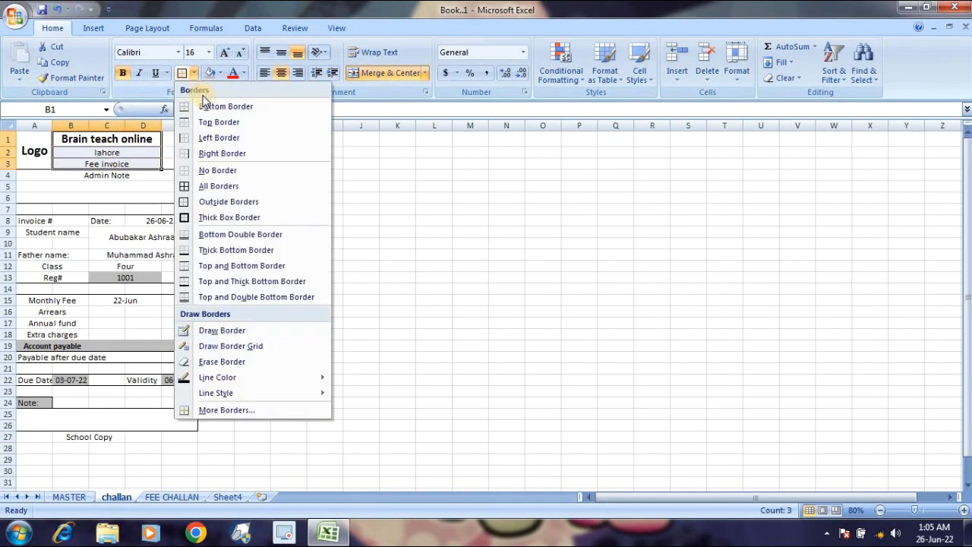
left_click(222, 155)
left_click(238, 202)
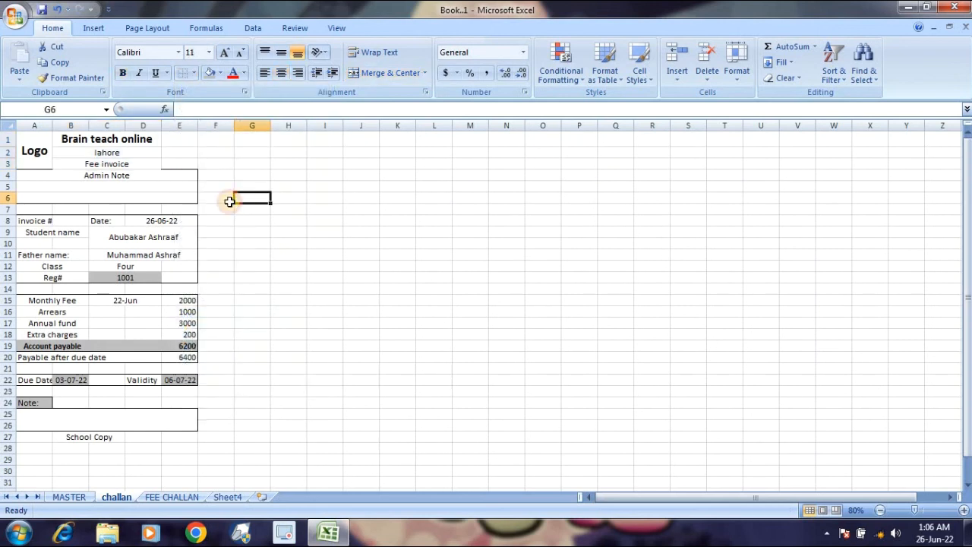
Put an outside border around the Admin Note box A4:E6.
left_click(120, 175)
left_click_drag(121, 170, 123, 199)
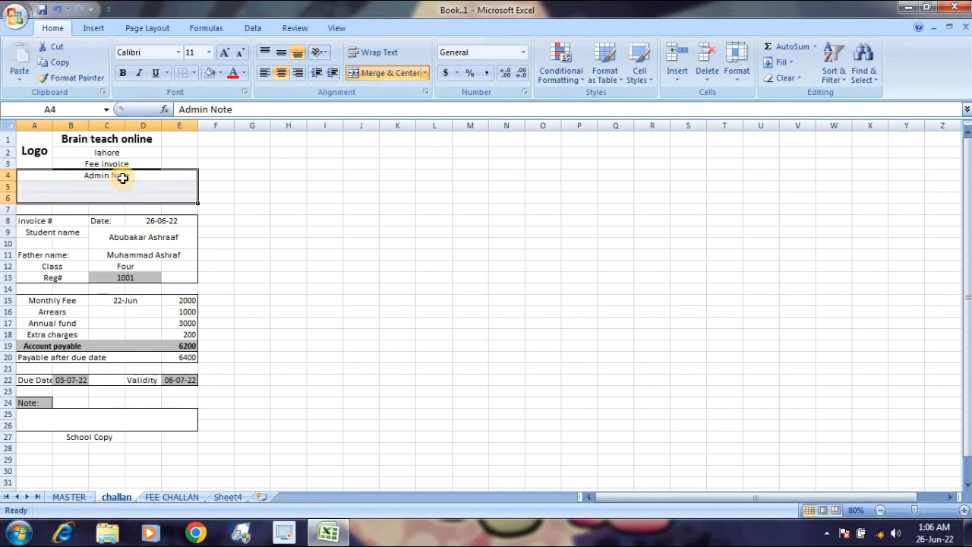
left_click(195, 72)
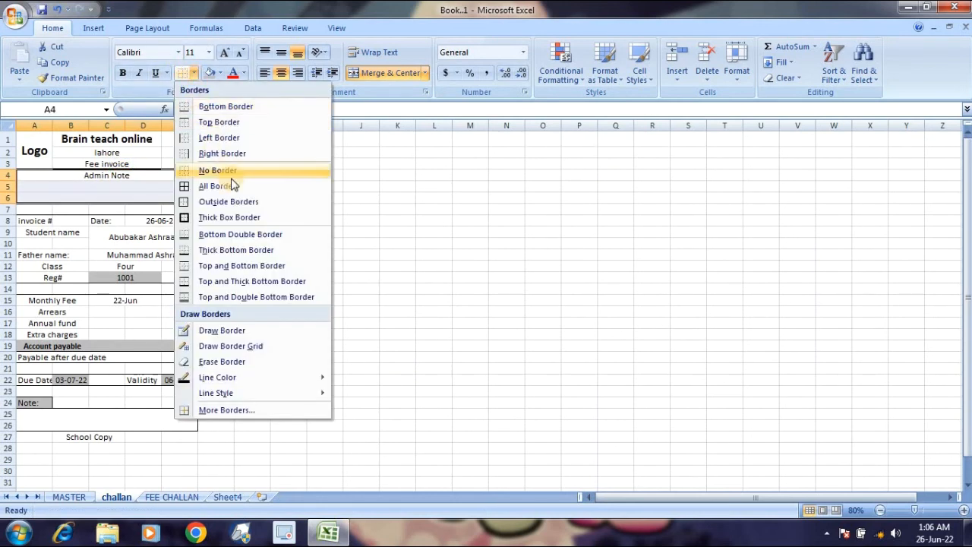
left_click(236, 199)
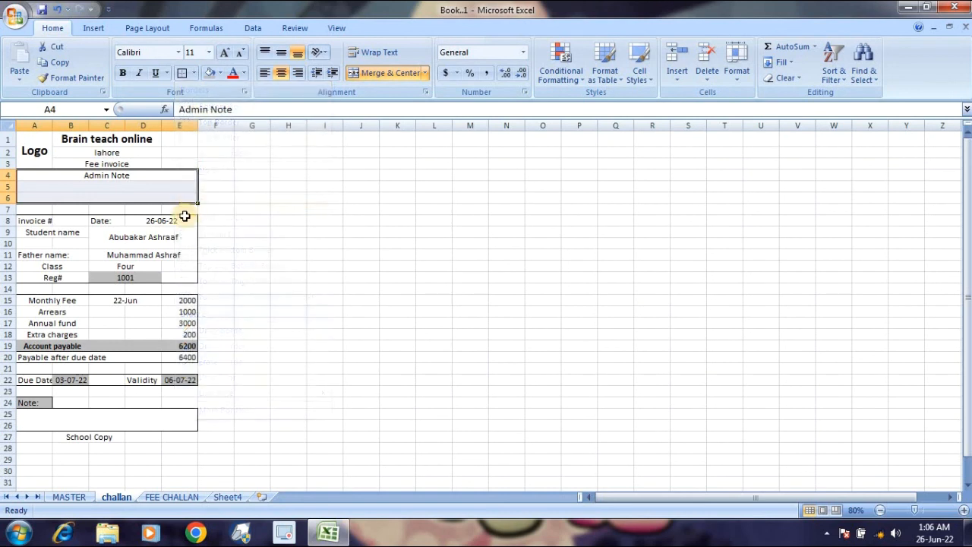
left_click(184, 218)
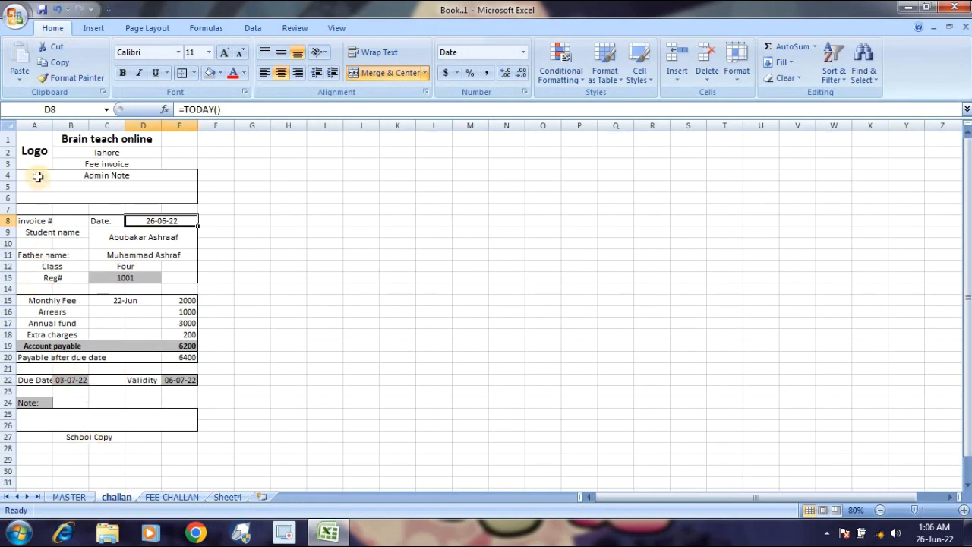
Copy the challan A1:E27 and paste copies at G1 and M1.
left_click(34, 139)
left_click_drag(34, 139, 148, 437)
key("ctrl+c")
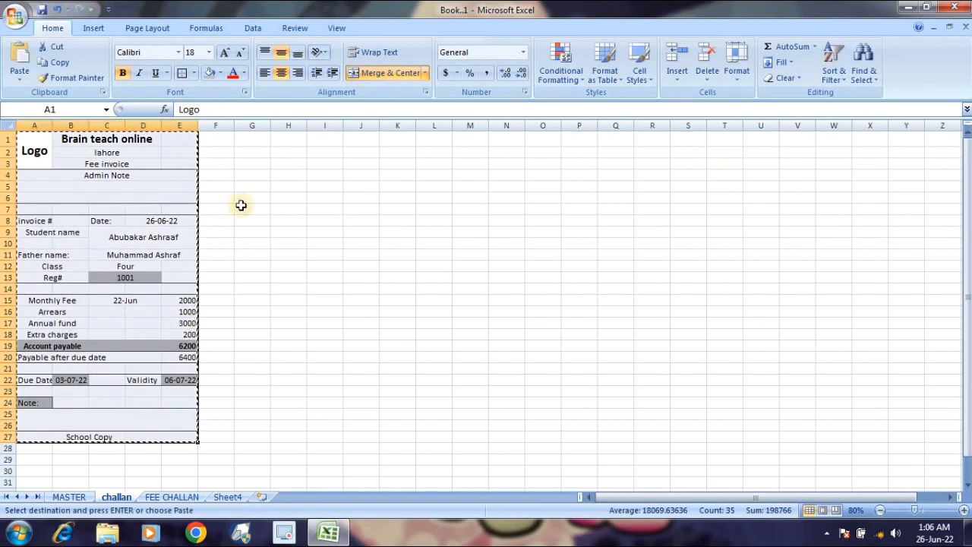
left_click(254, 138)
key("ctrl+v")
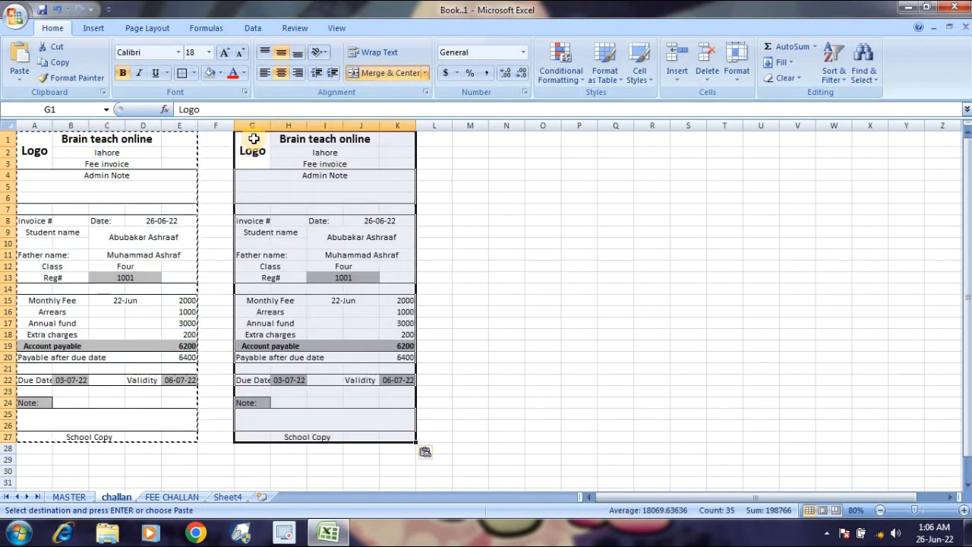
left_click(461, 136)
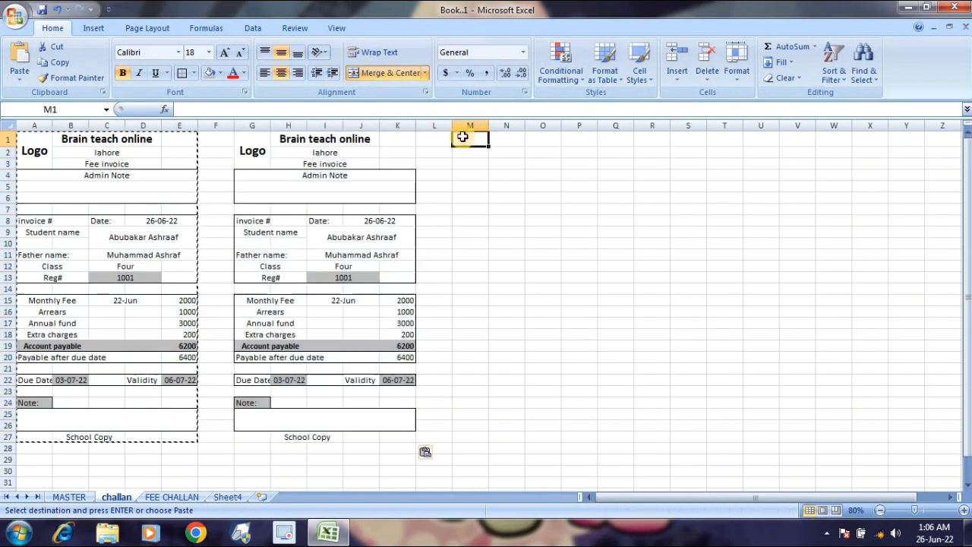
key("ctrl+v")
Narrow gap columns F and L between the three challan copies.
left_click(444, 209)
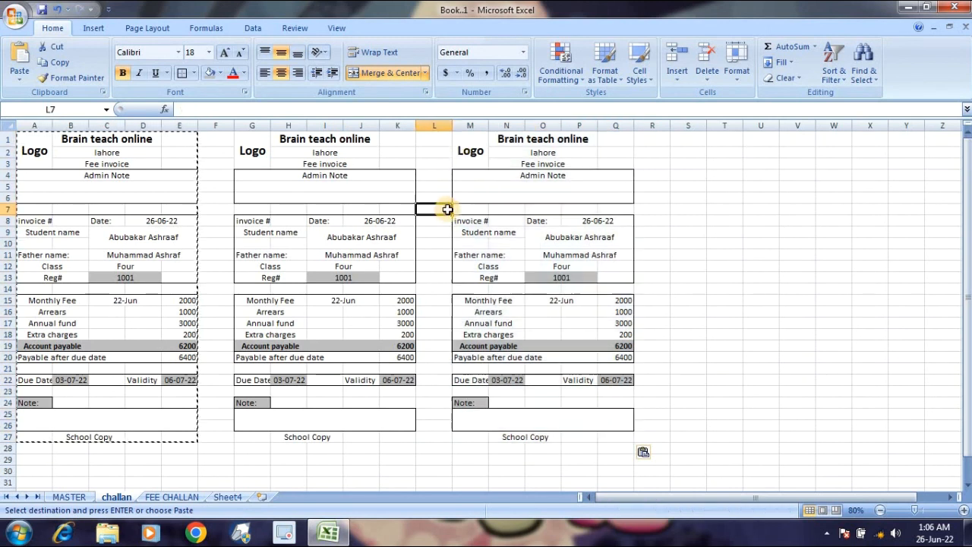
left_click_drag(453, 131, 424, 130)
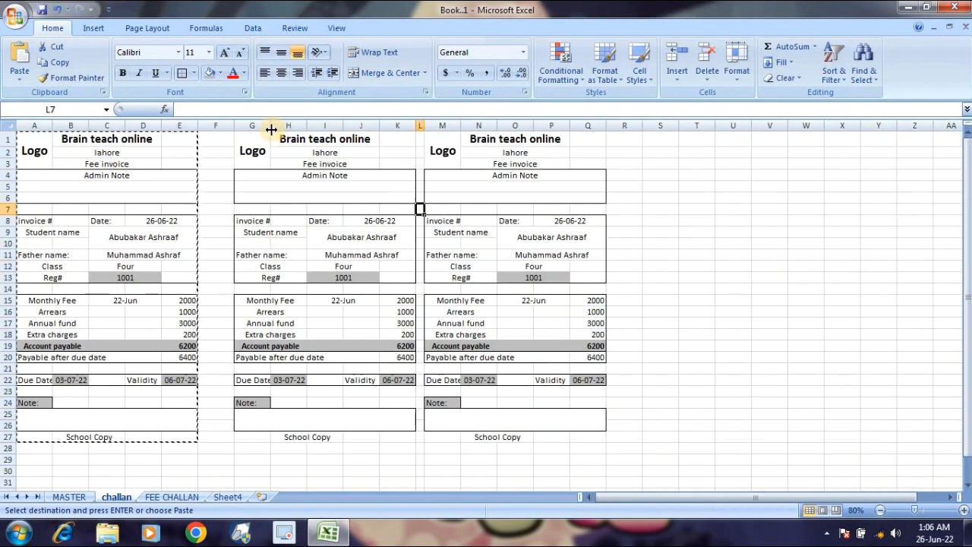
left_click_drag(235, 127, 204, 127)
left_click(211, 174)
key("Escape")
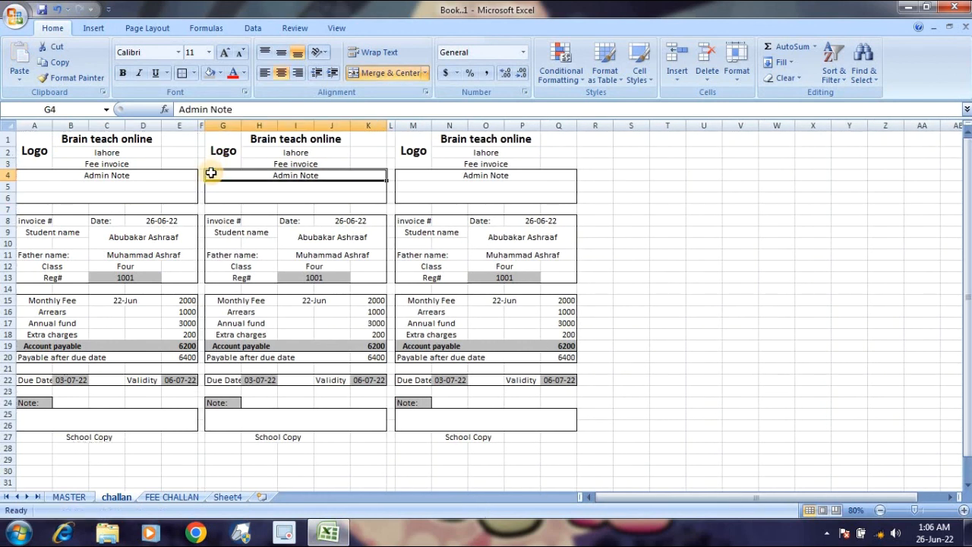
Set the page to A4 paper in landscape orientation.
left_click(140, 27)
left_click(185, 66)
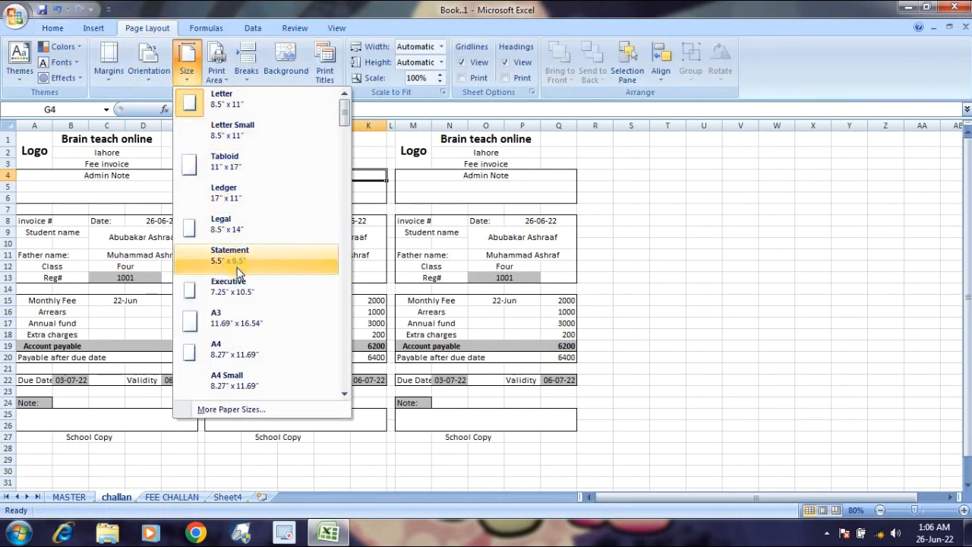
left_click(245, 348)
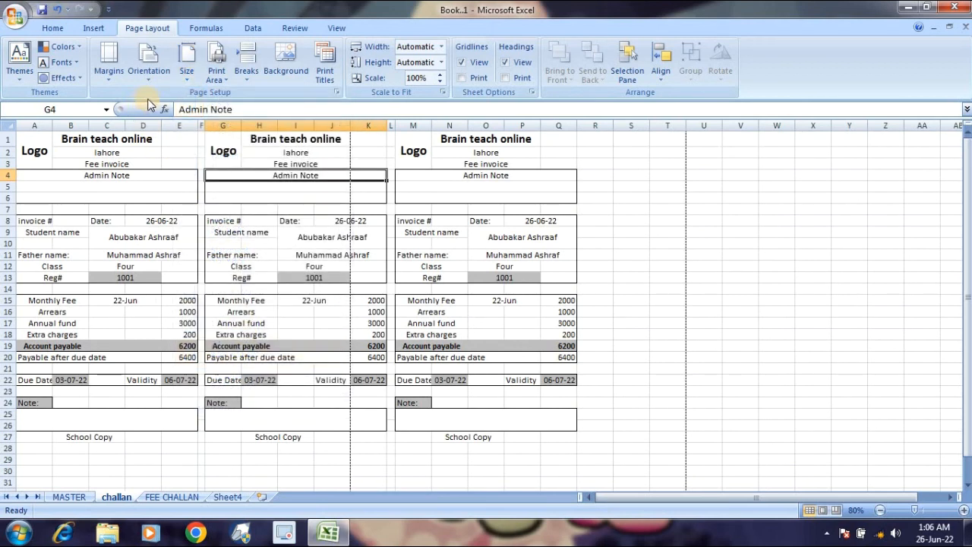
left_click(147, 65)
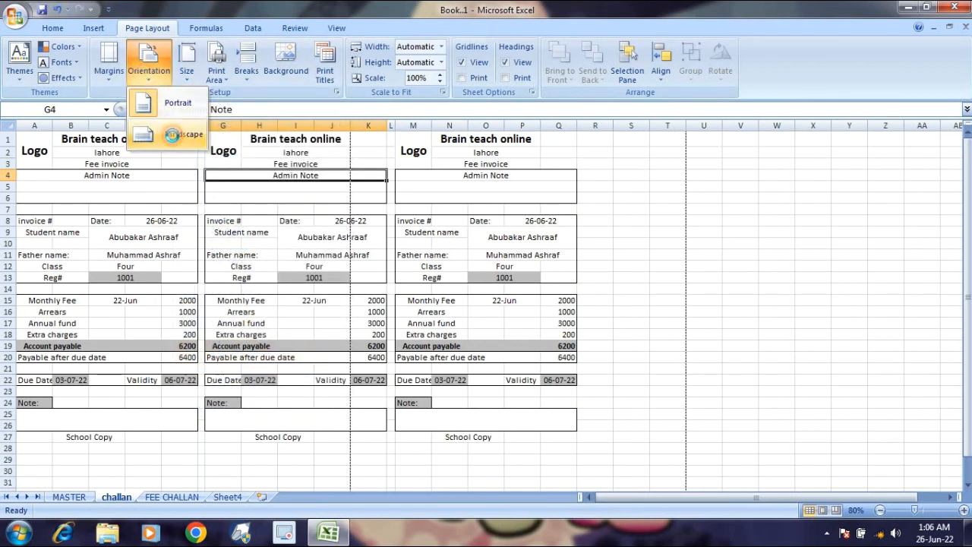
left_click(172, 135)
Check the print preview, then return to the sheet.
key("ctrl+p")
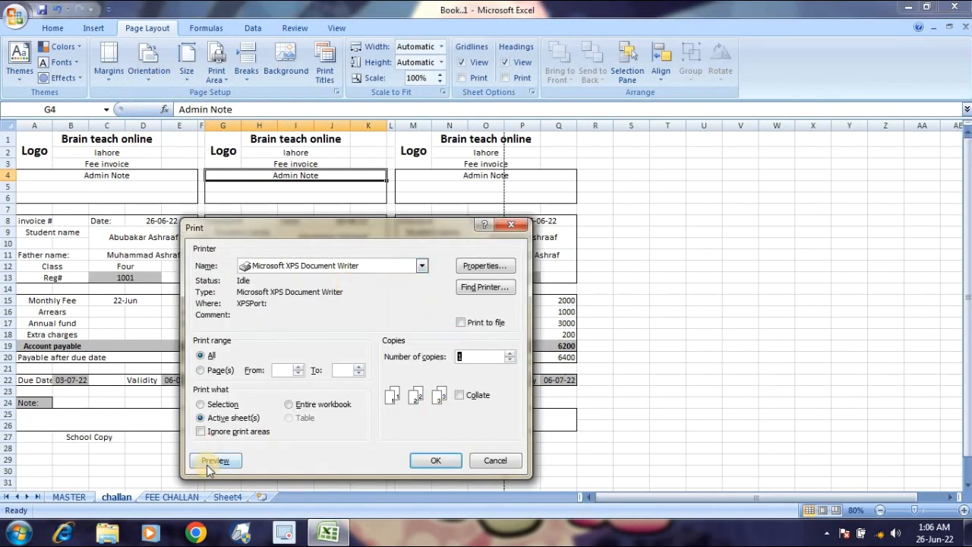
left_click(212, 462)
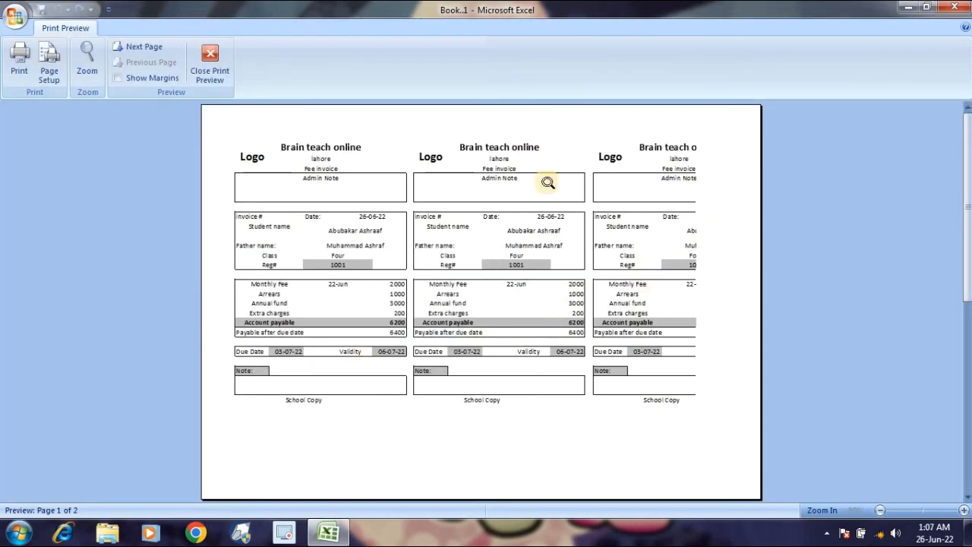
left_click(210, 60)
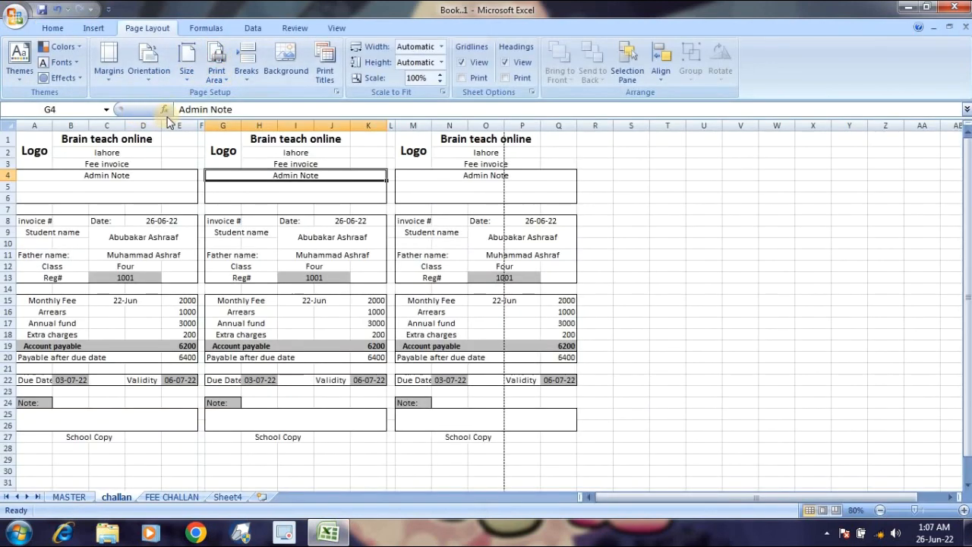
Narrow columns E, K, P, D, I and O across the three challans.
left_click_drag(195, 125, 192, 125)
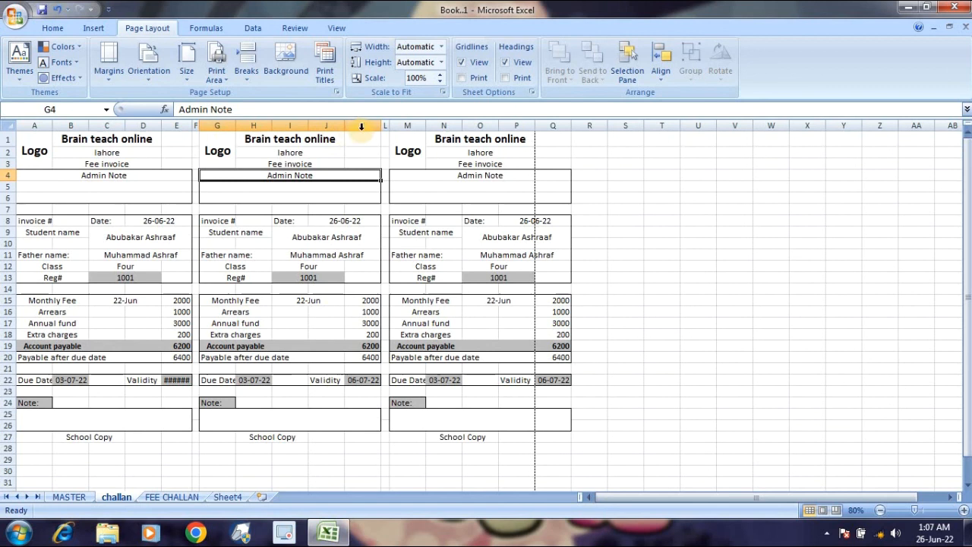
left_click_drag(377, 126, 372, 125)
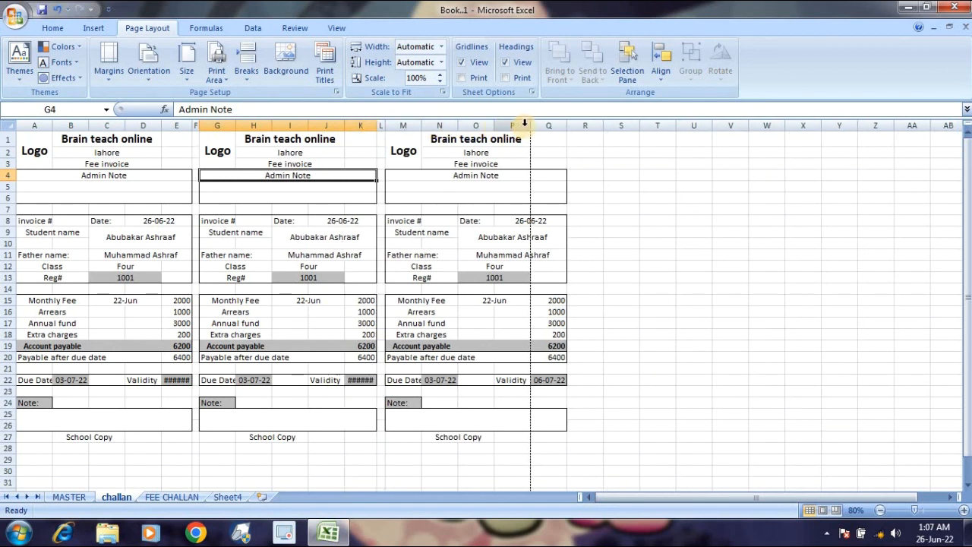
left_click_drag(530, 125, 525, 126)
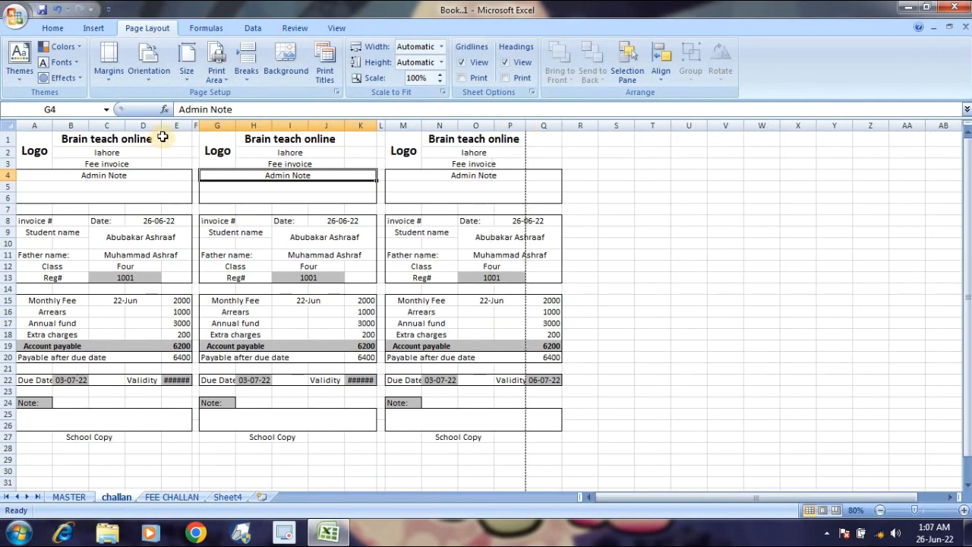
left_click_drag(160, 126, 147, 128)
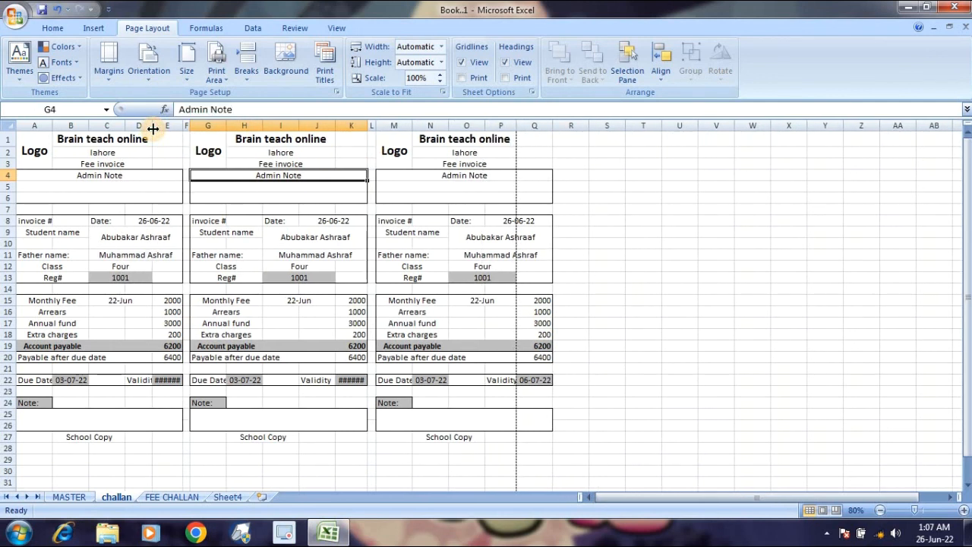
left_click_drag(298, 126, 291, 126)
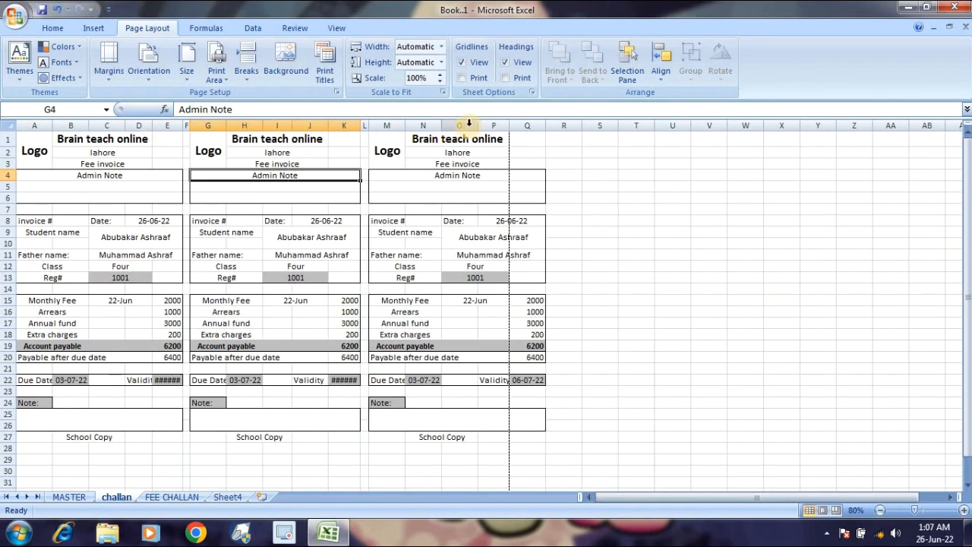
left_click_drag(479, 126, 469, 125)
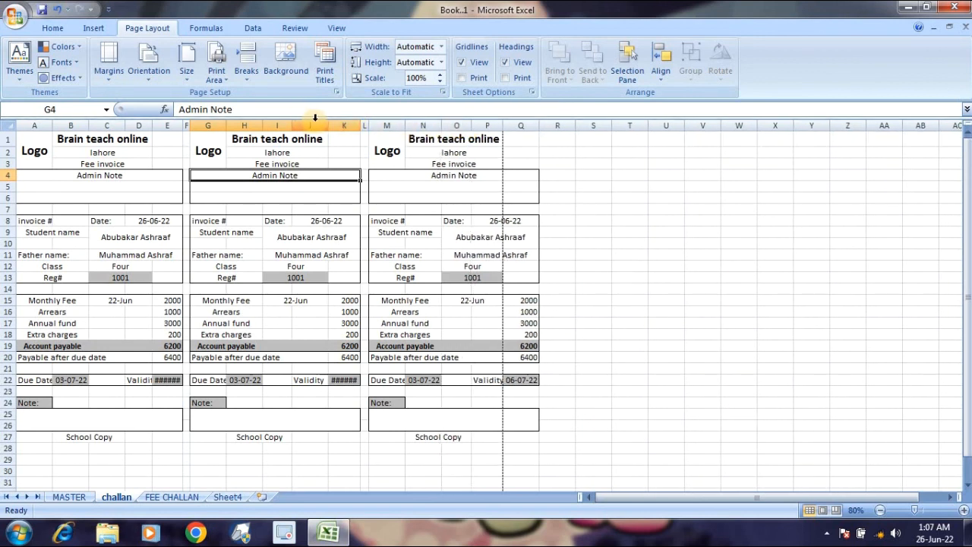
Narrow spacer columns L and F so all copies fit the page width, then bring up print settings.
left_click_drag(367, 125, 365, 125)
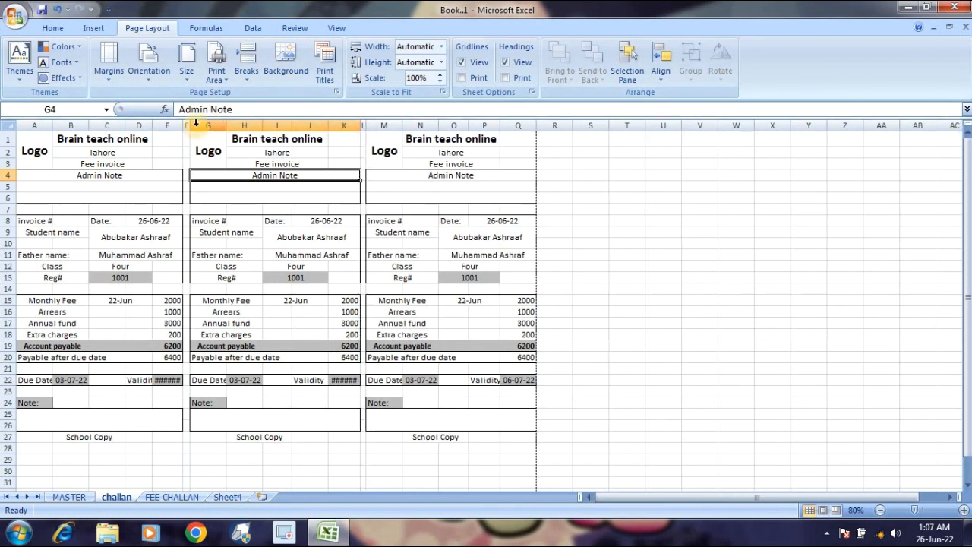
left_click_drag(189, 127, 187, 126)
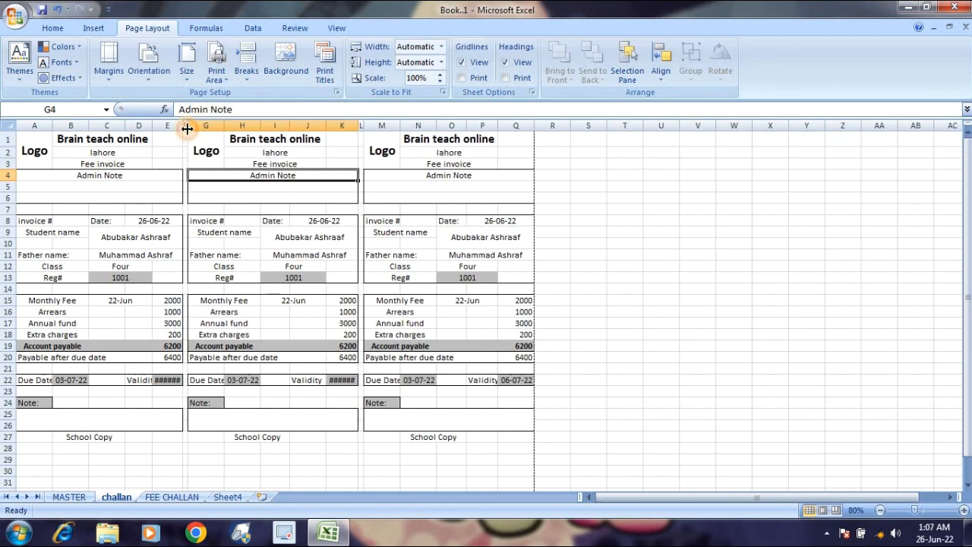
left_click(210, 199)
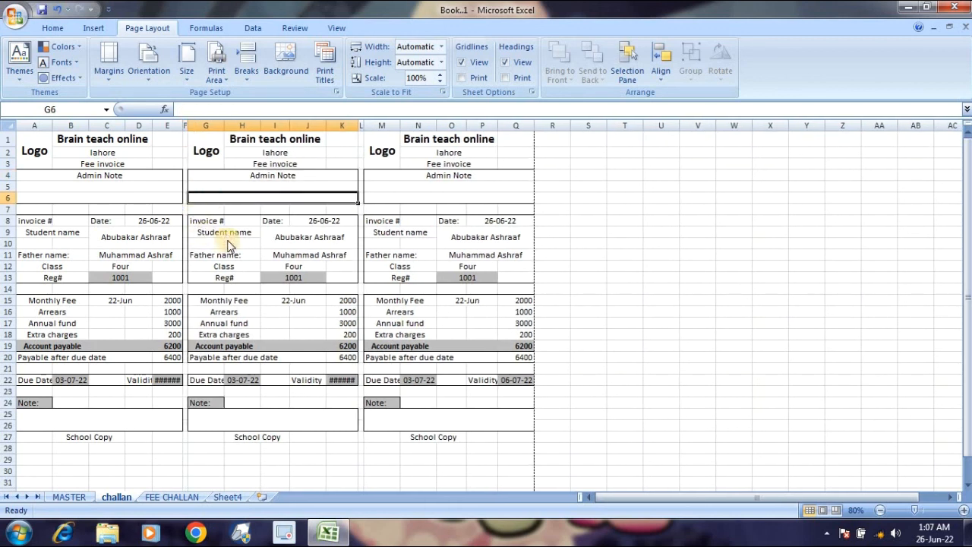
key("ctrl+p")
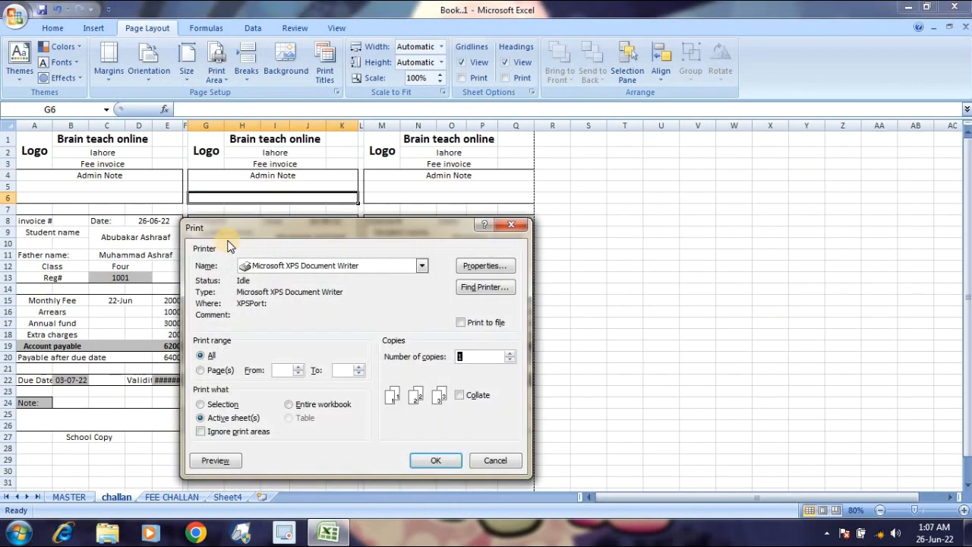
Preview and zoom to confirm all three challans fit one landscape page, then close the preview.
left_click(215, 460)
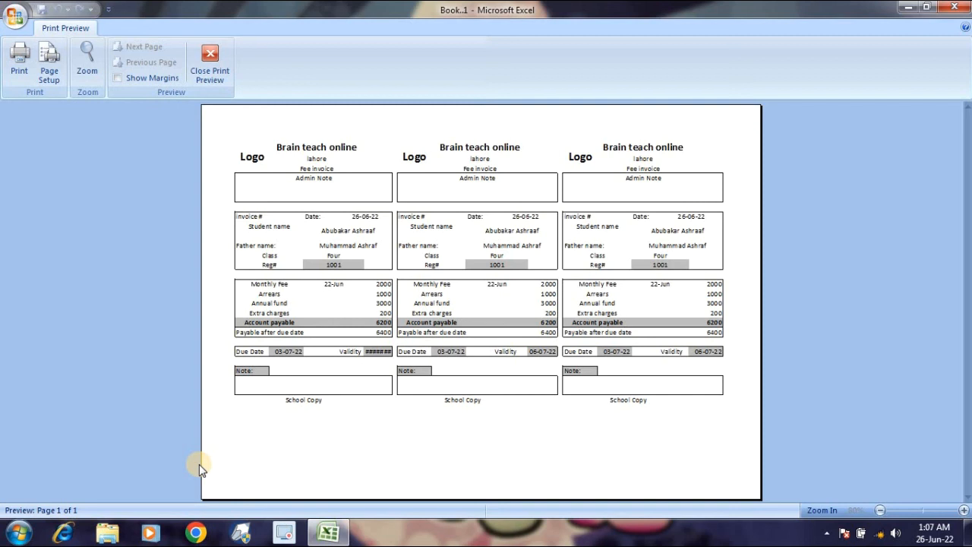
left_click(410, 295)
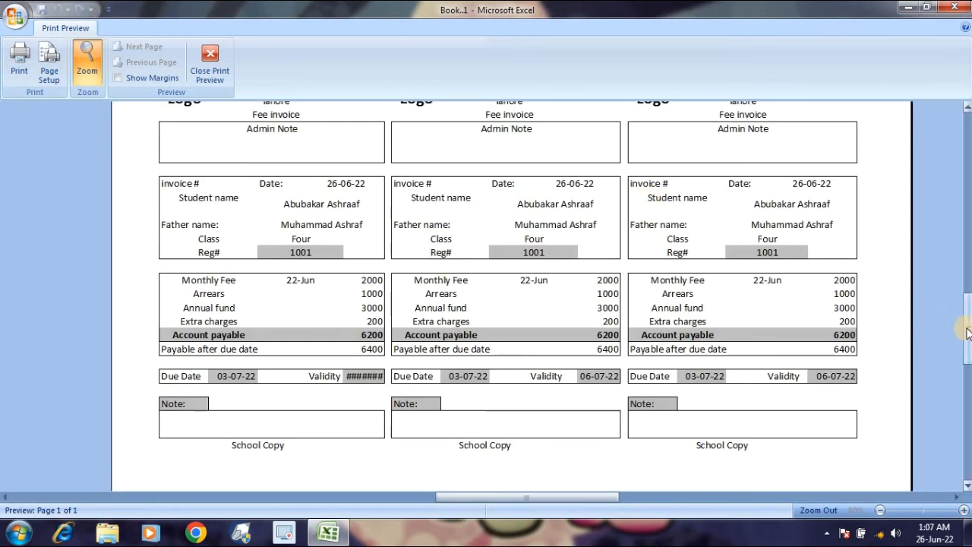
left_click_drag(968, 330, 969, 289)
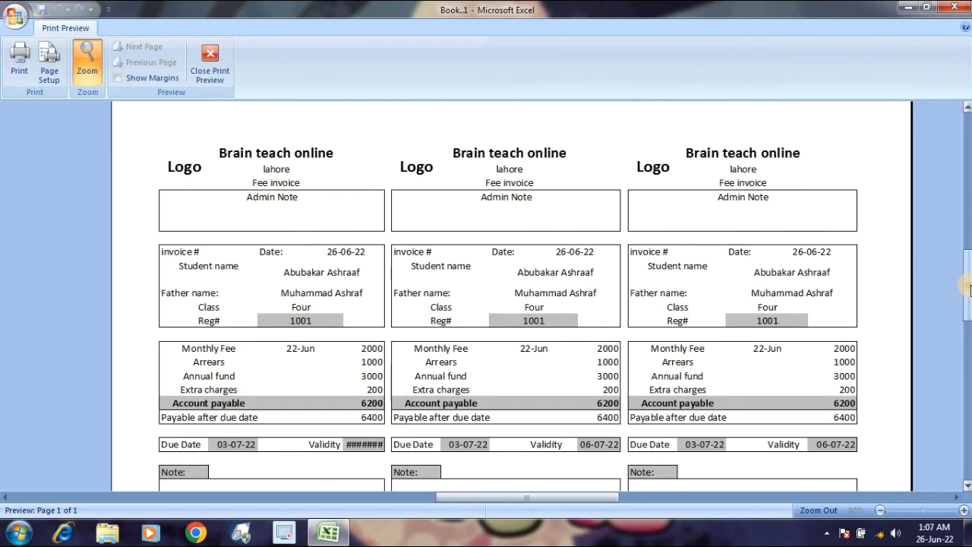
left_click(796, 281)
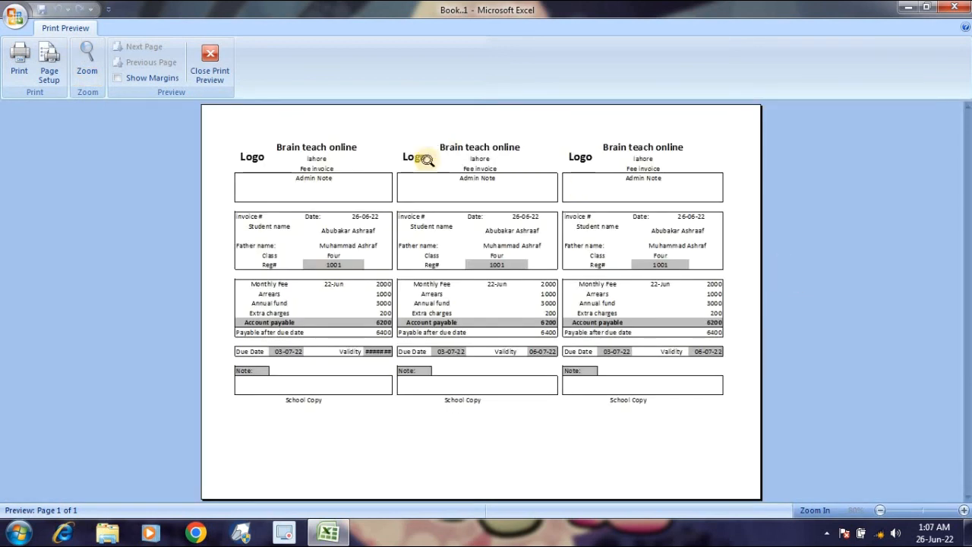
left_click(210, 73)
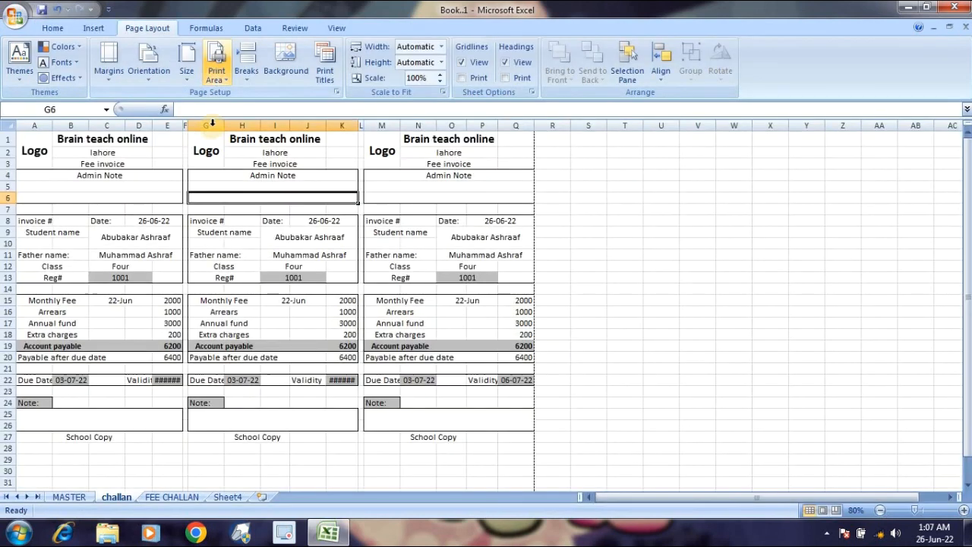
Enter 1002 as the Reg# in cell C13 of the first challan.
left_click(138, 239)
key("Down")
key("Down")
key("Down")
key("Down")
key("Down")
key("Down")
key("Down")
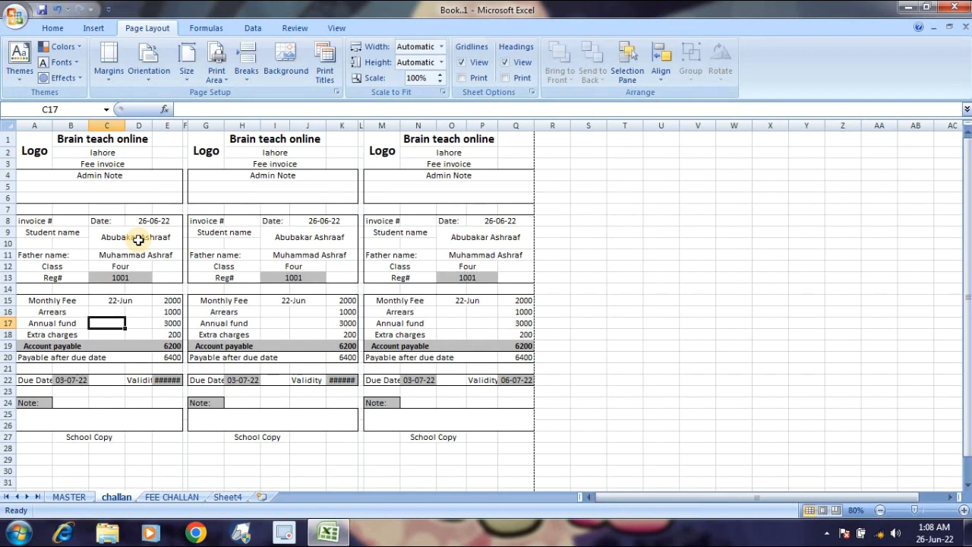
key("Up")
key("Up")
key("Up")
key("Up")
type("1")
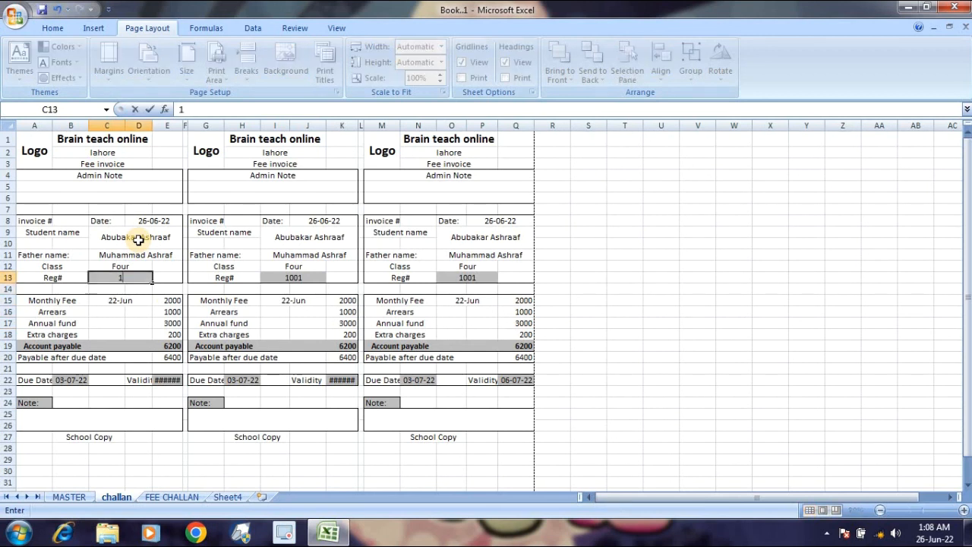
key("Return")
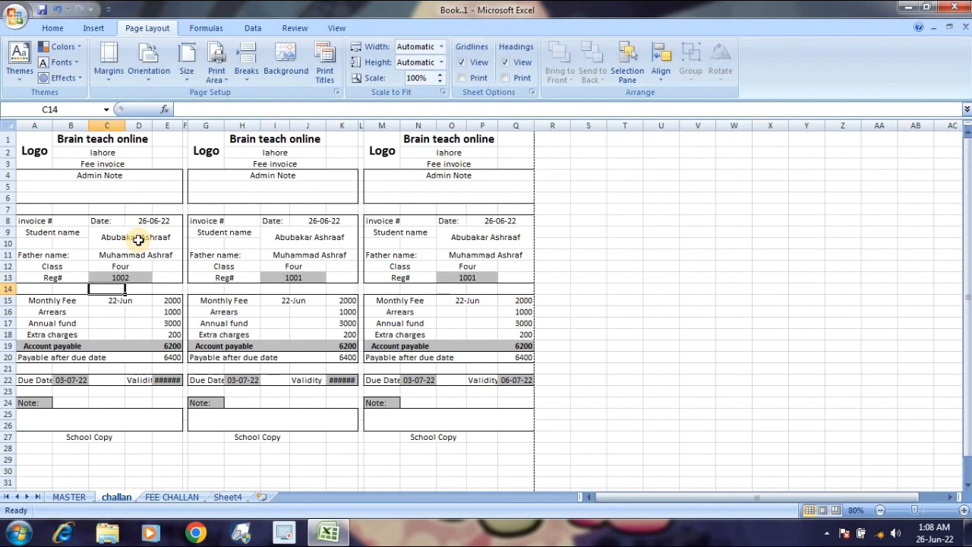